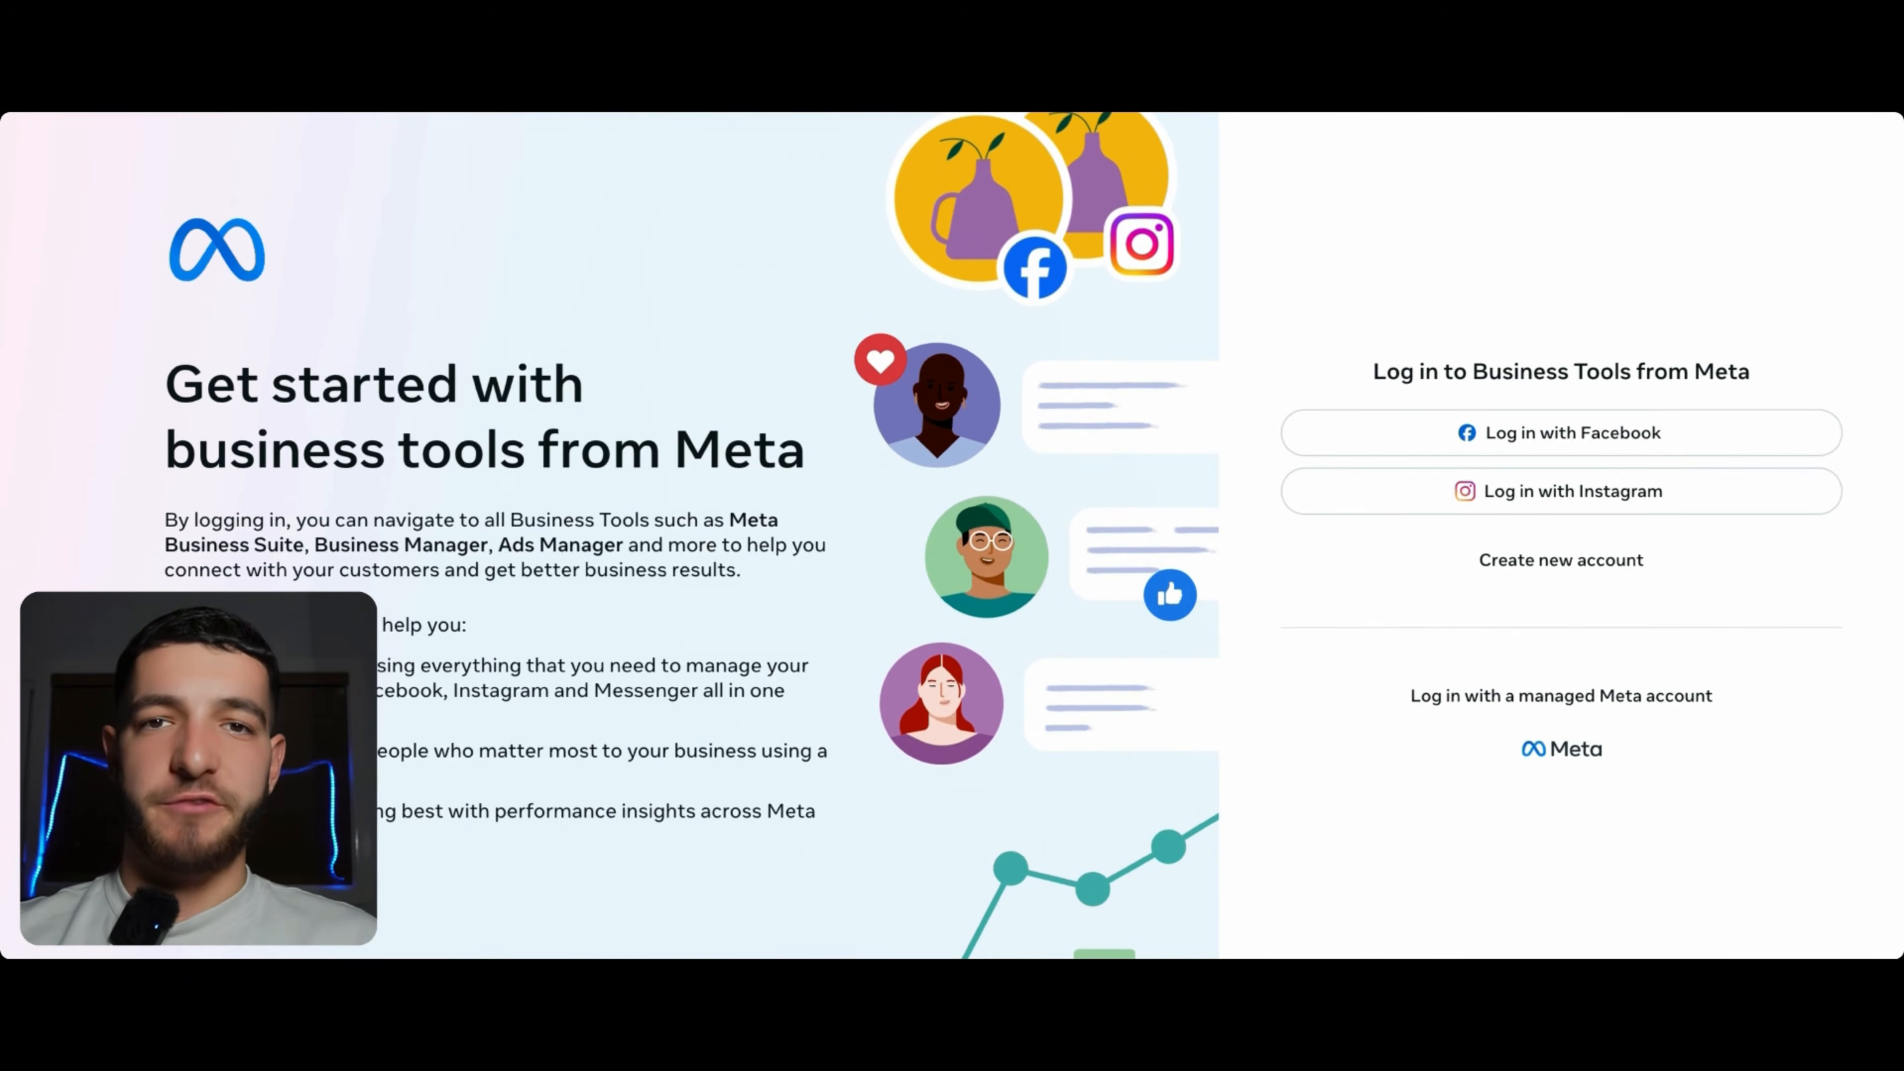
- From the portfolio's Pages settings, start creating a new Facebook Page, Healthy Tech
left_click(1545, 564)
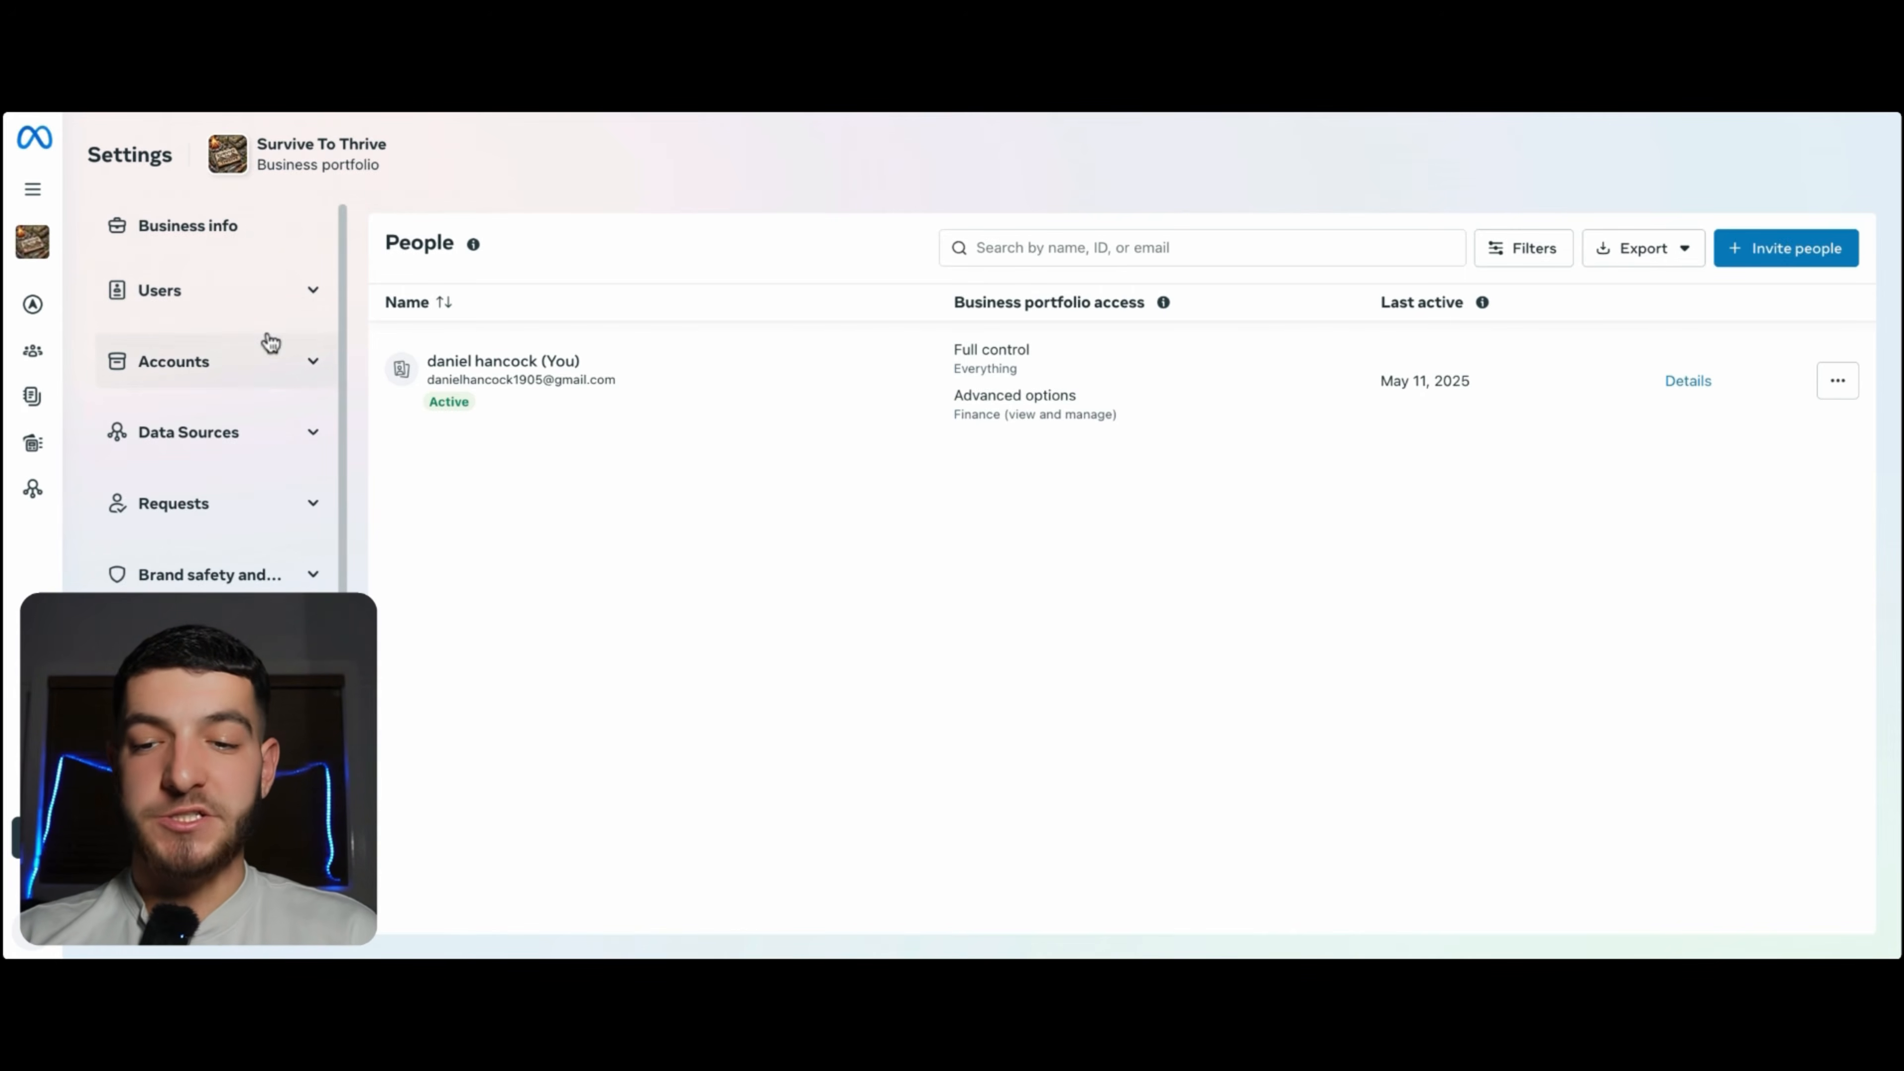
left_click(201, 363)
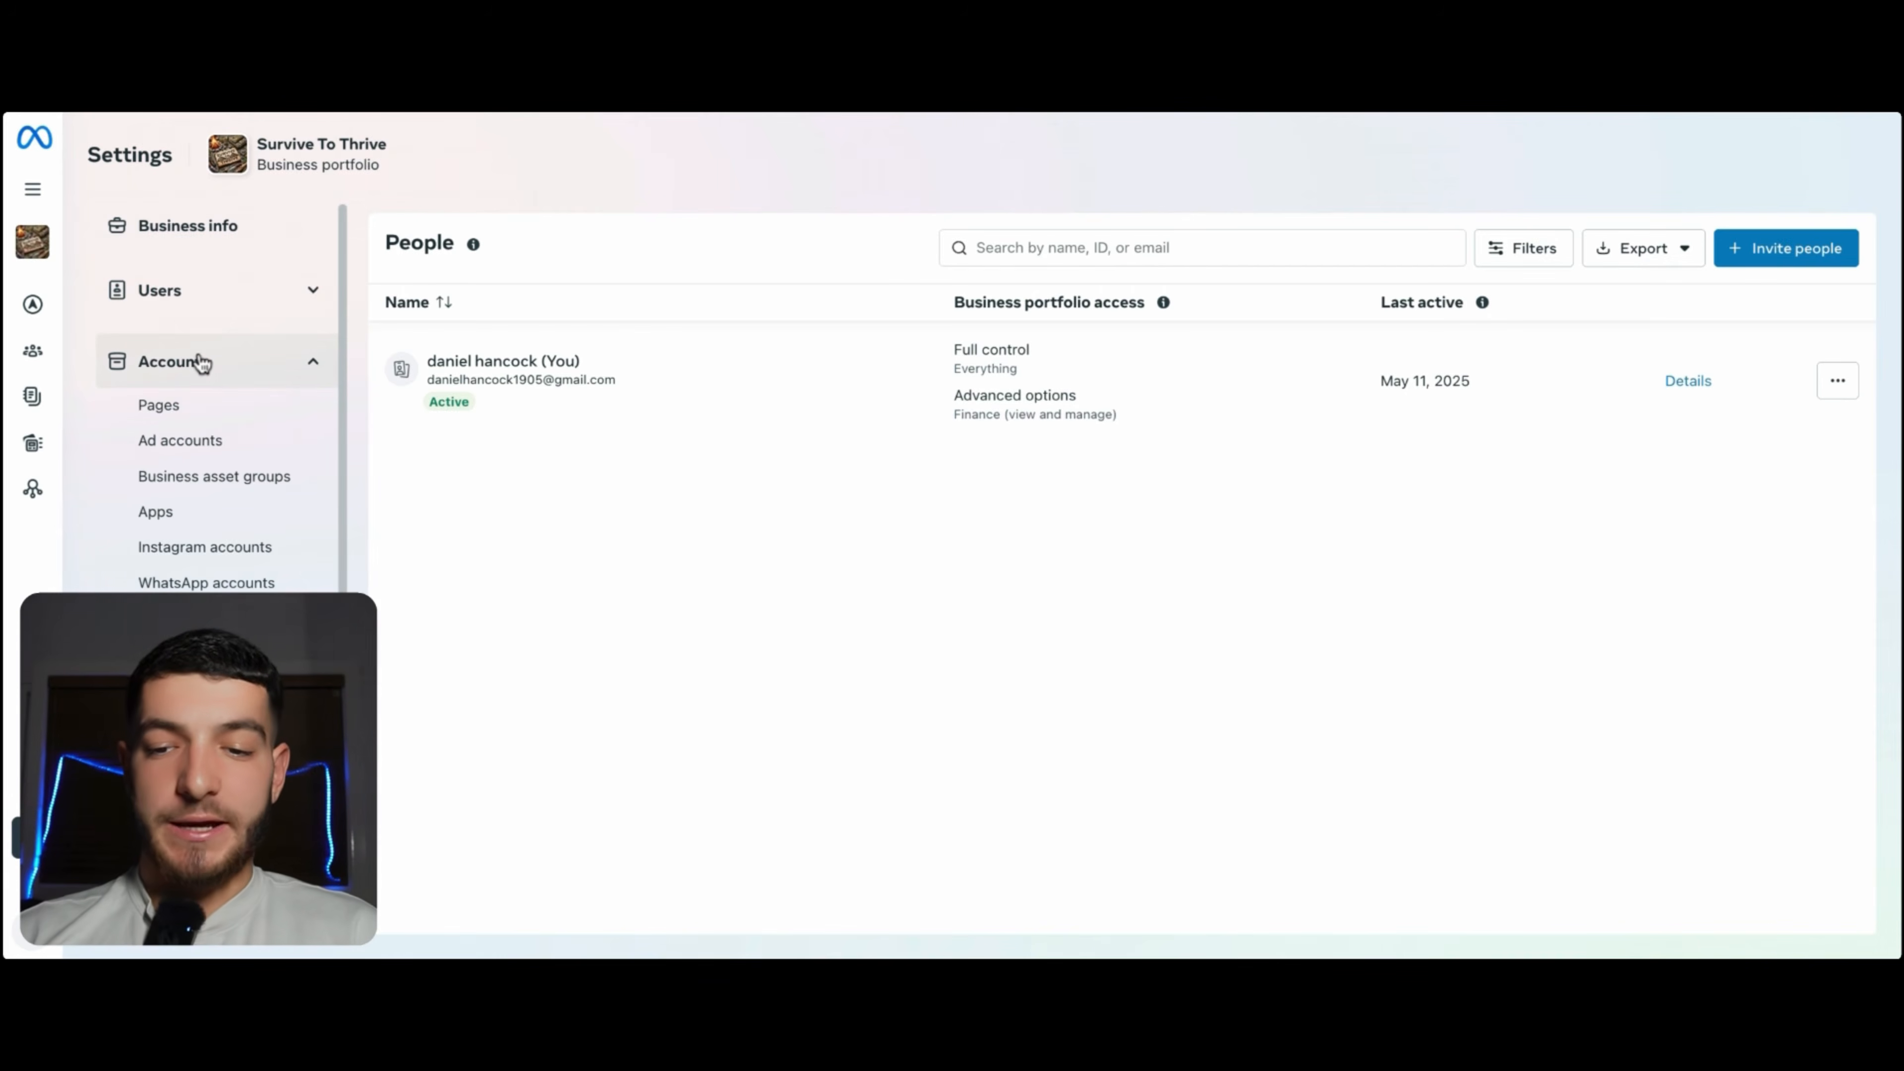
left_click(171, 409)
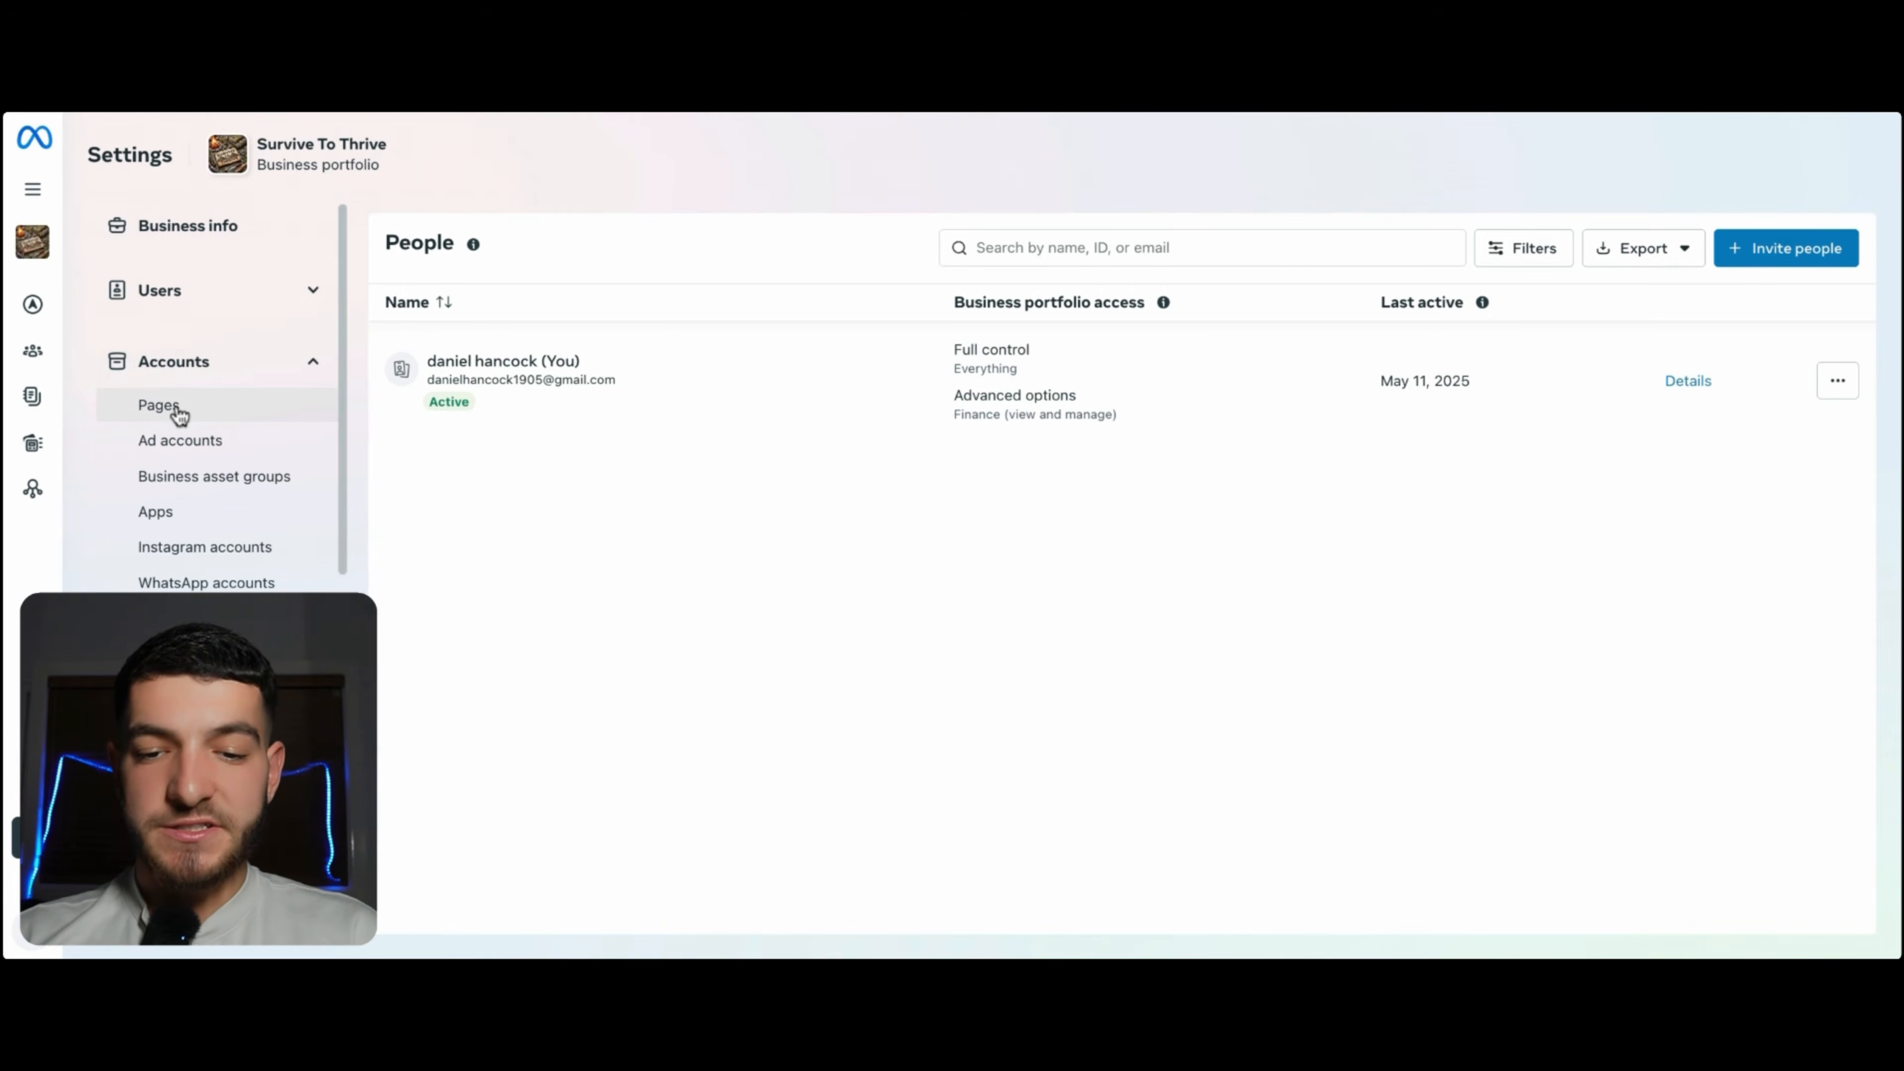
left_click(1119, 806)
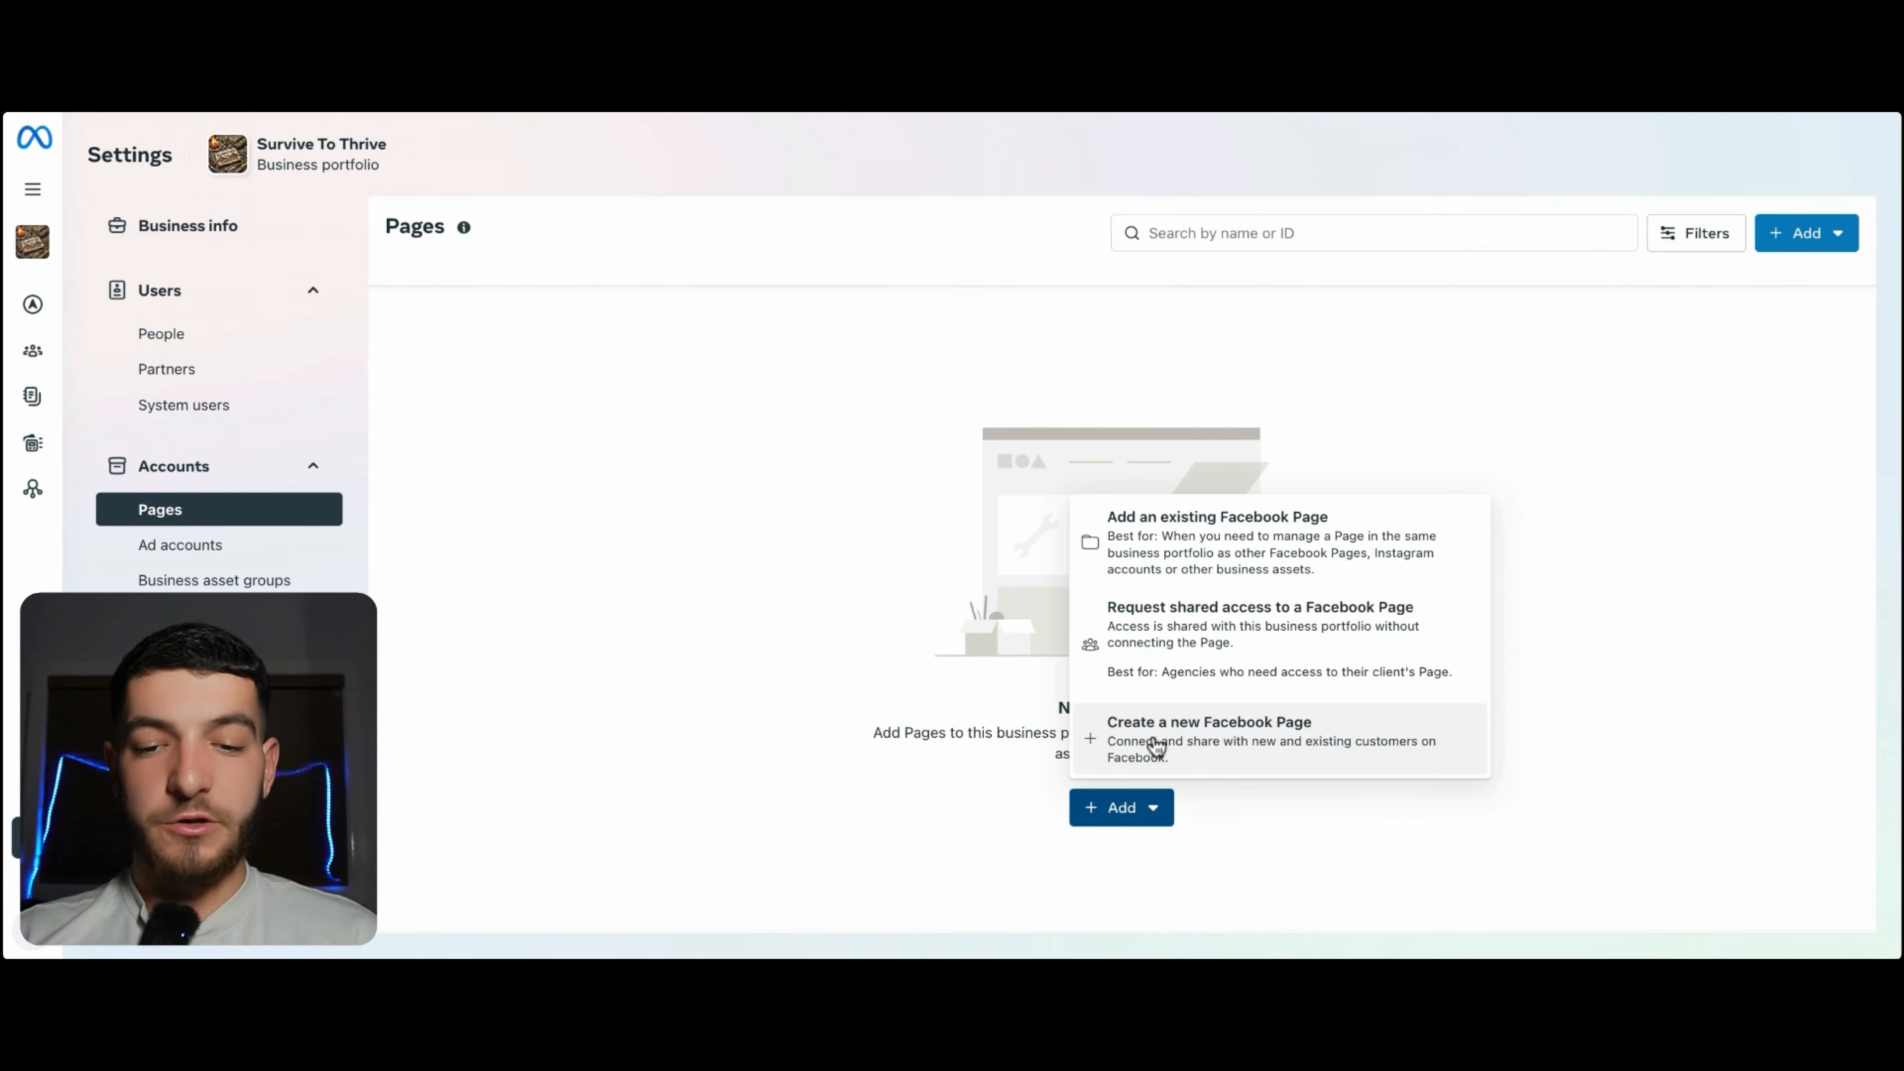
left_click(1158, 746)
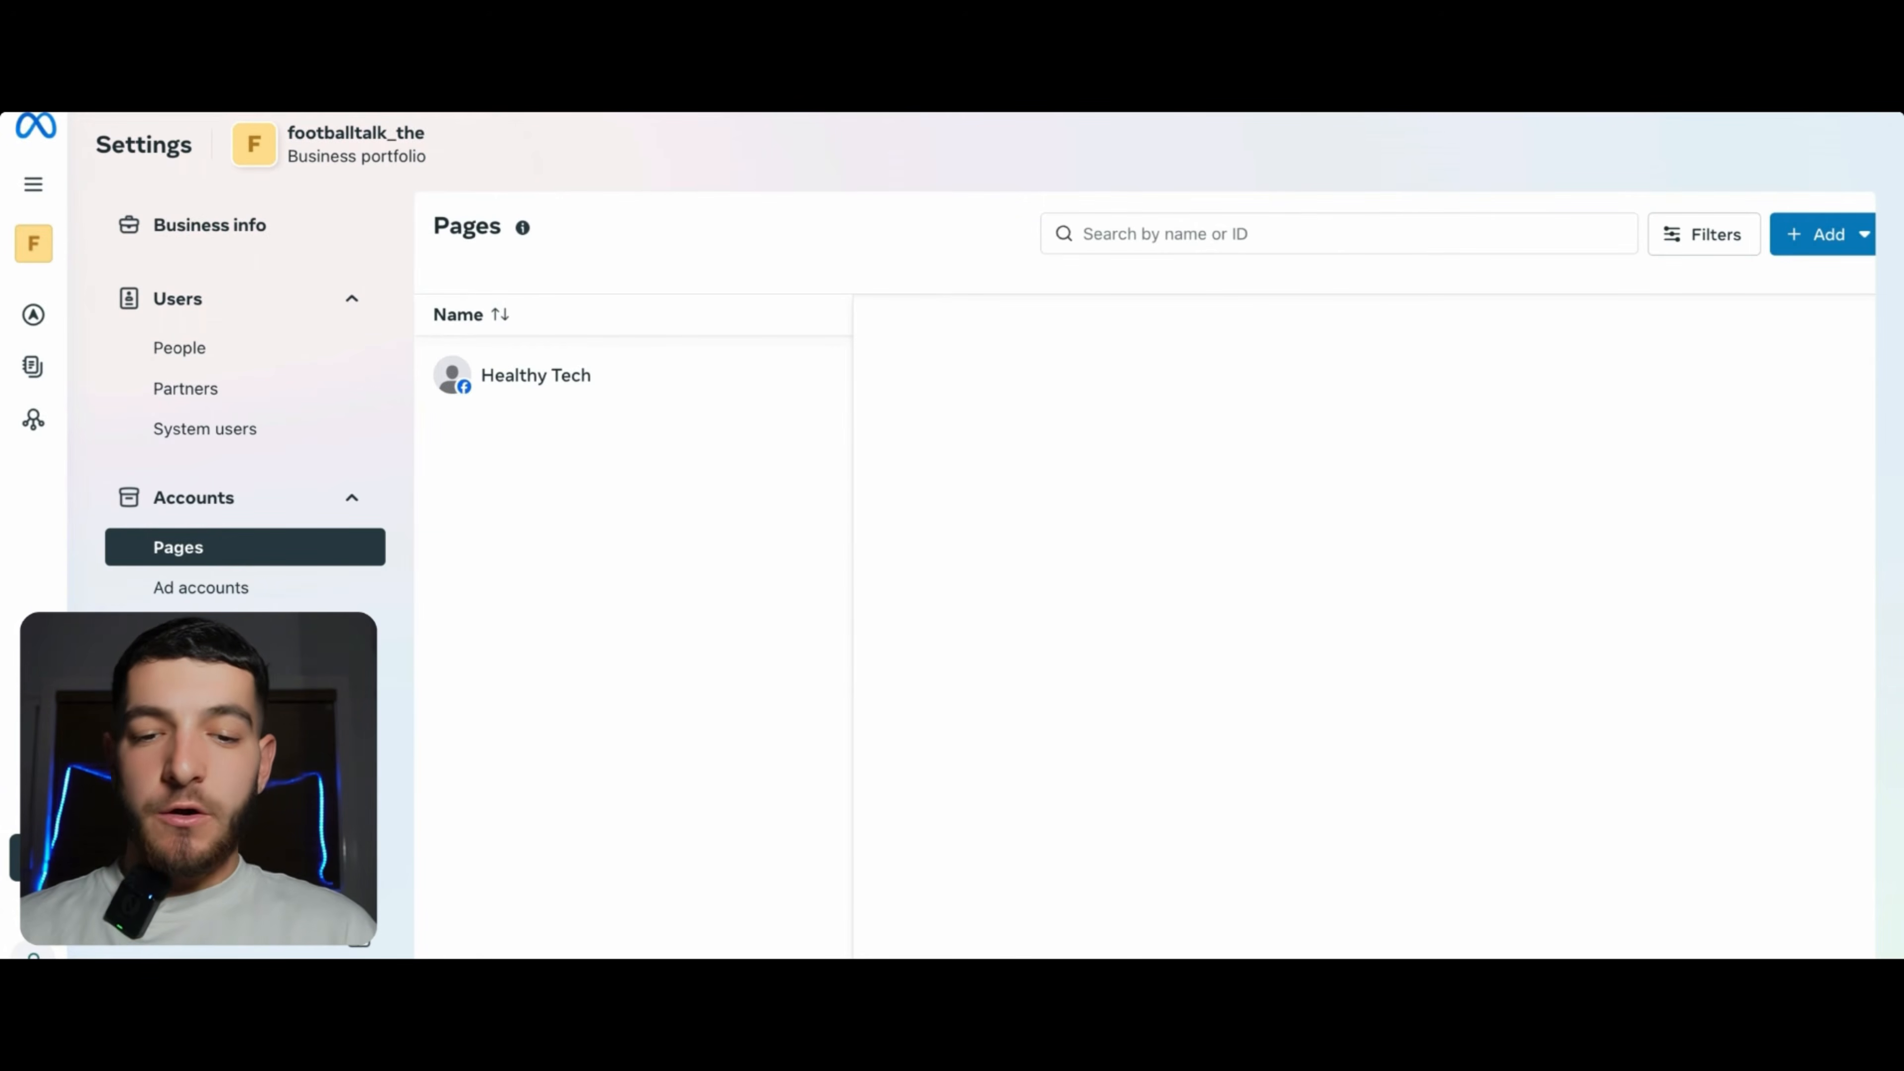
- Start a brand-new ad account named 'Health Welness'
left_click(183, 589)
left_click(1147, 834)
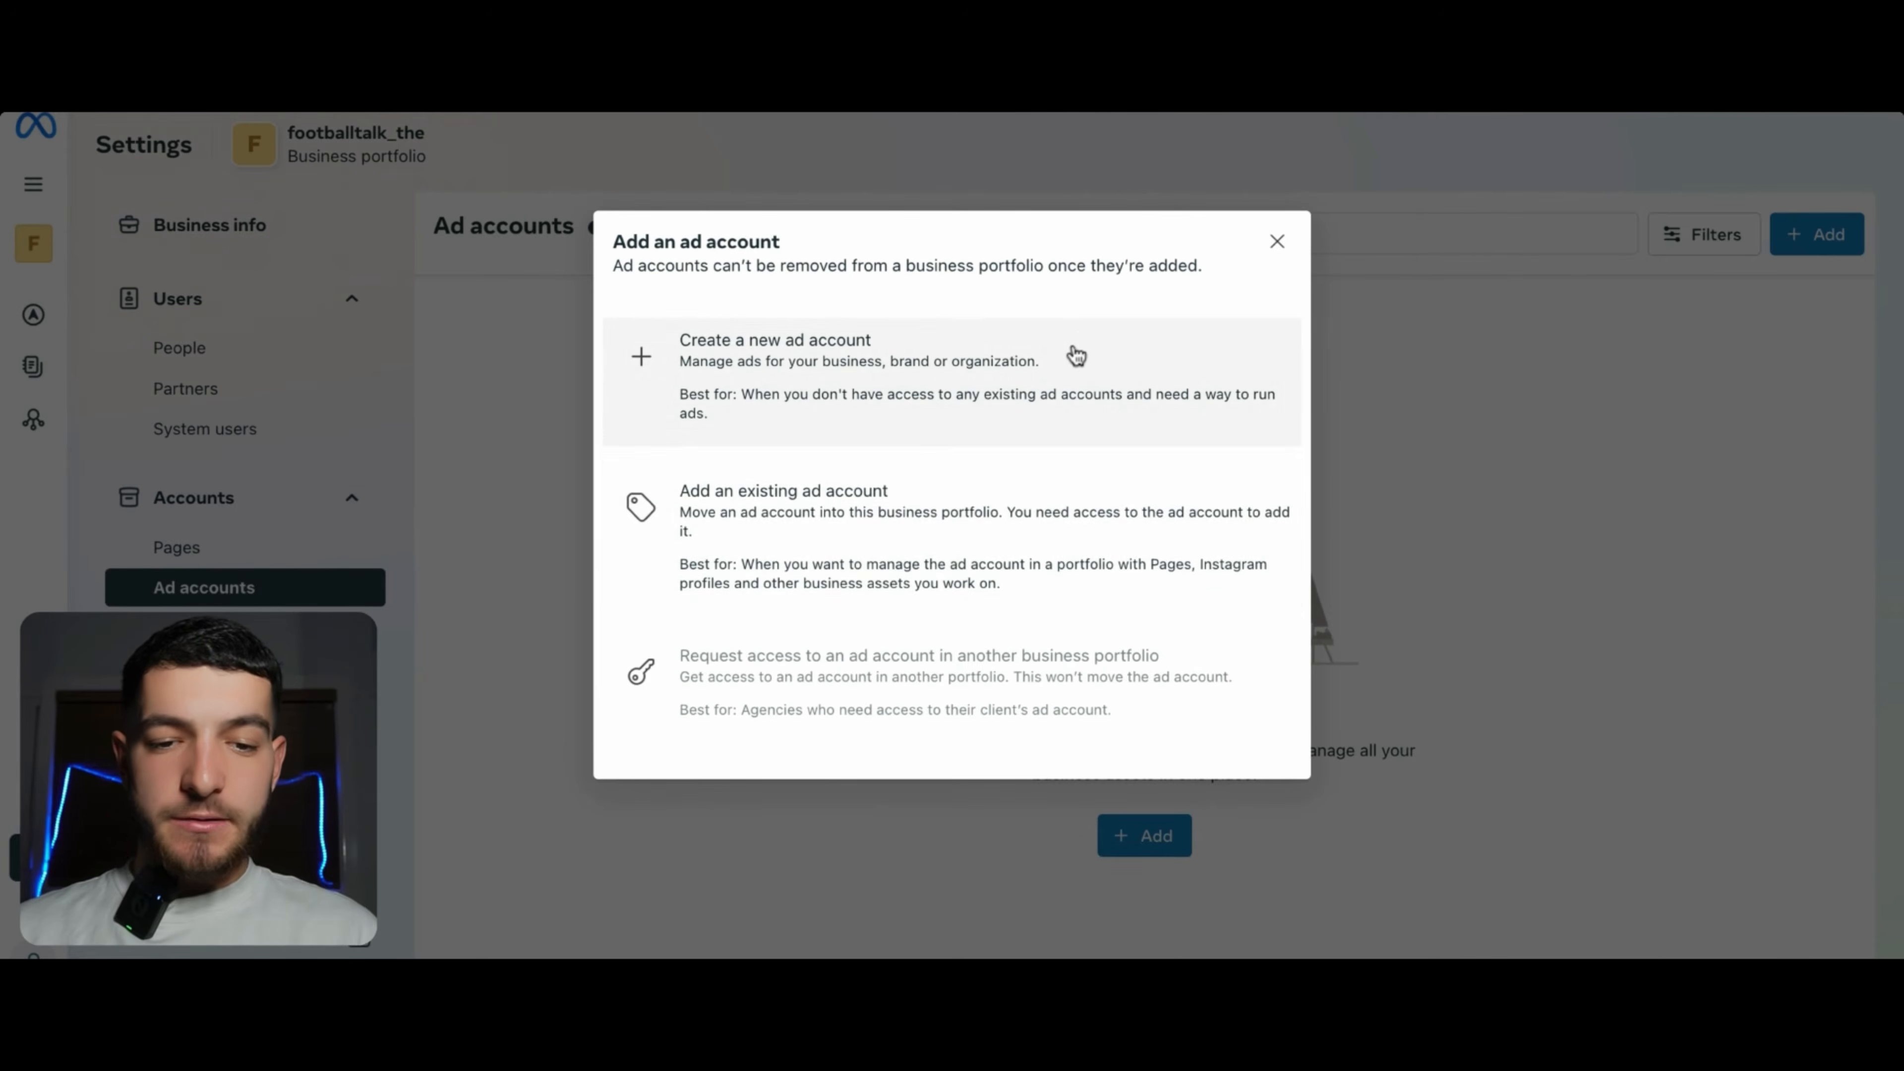
left_click(890, 364)
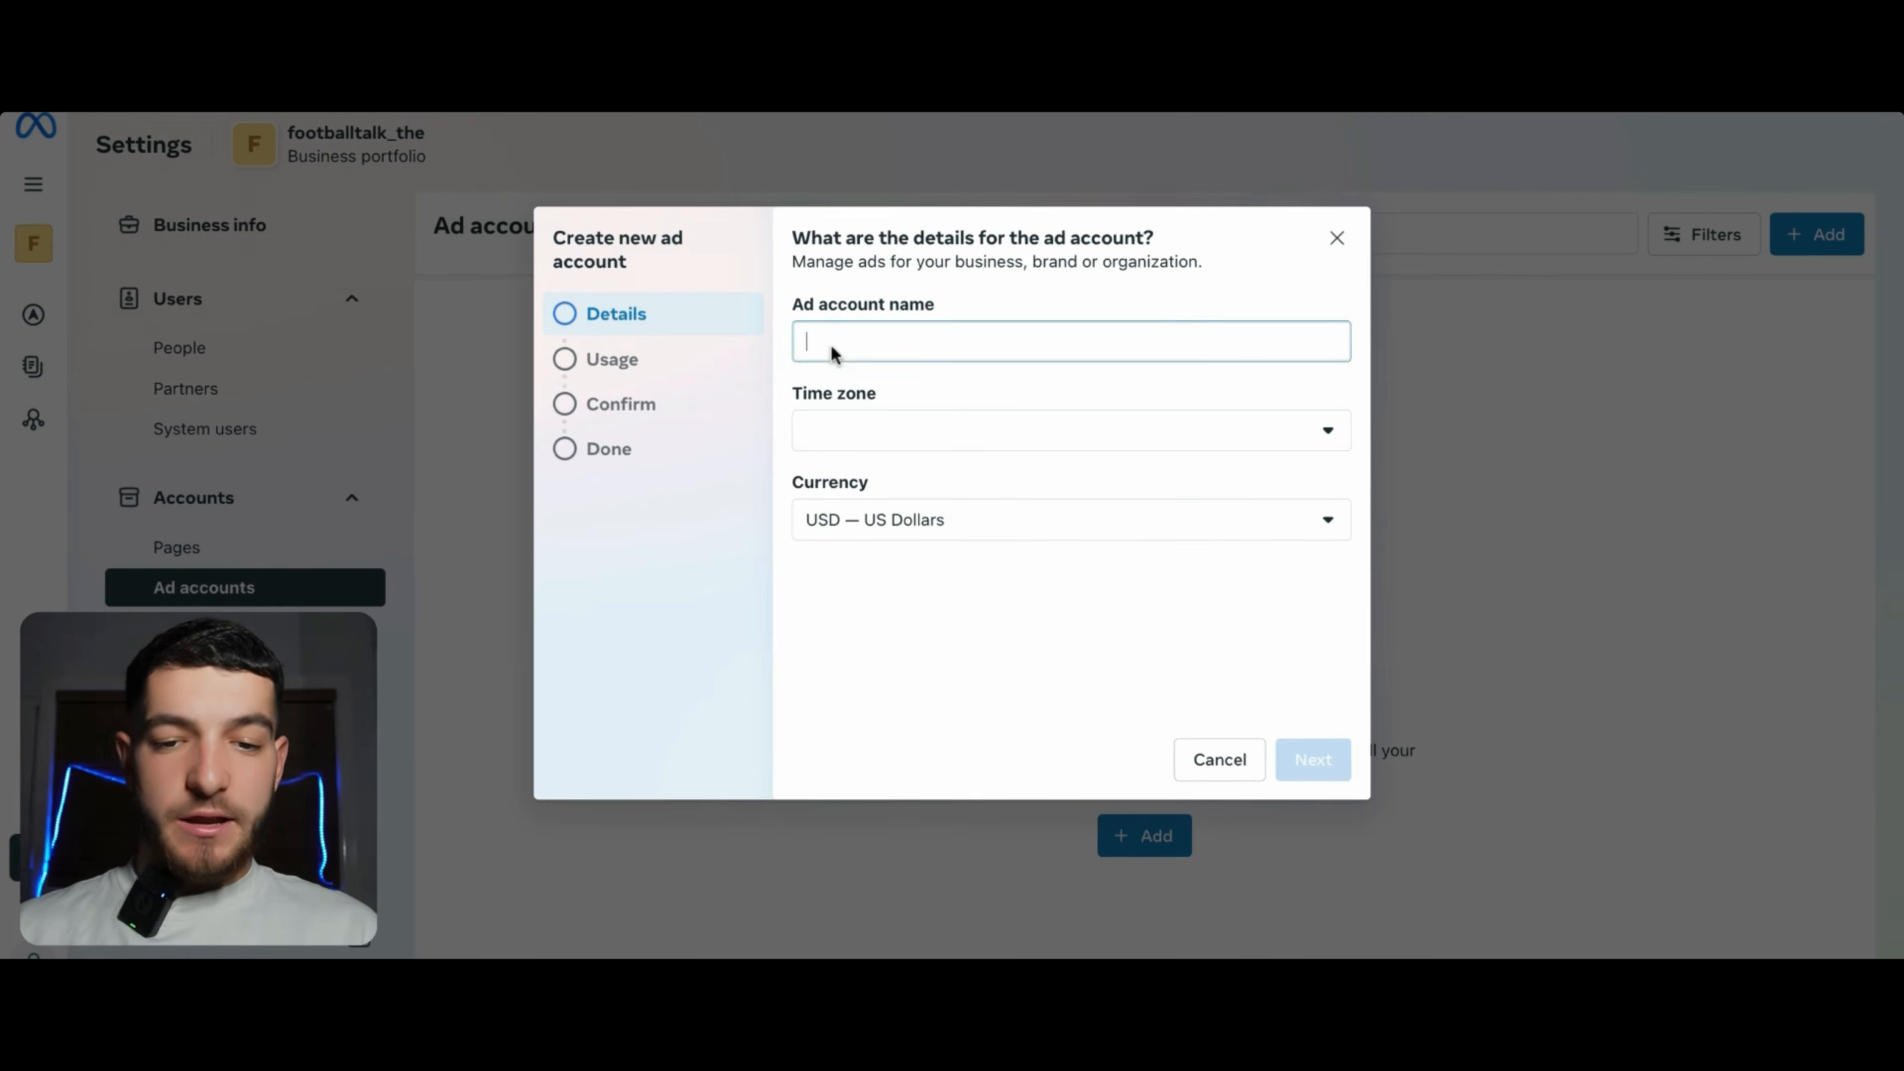
type("Health Welness")
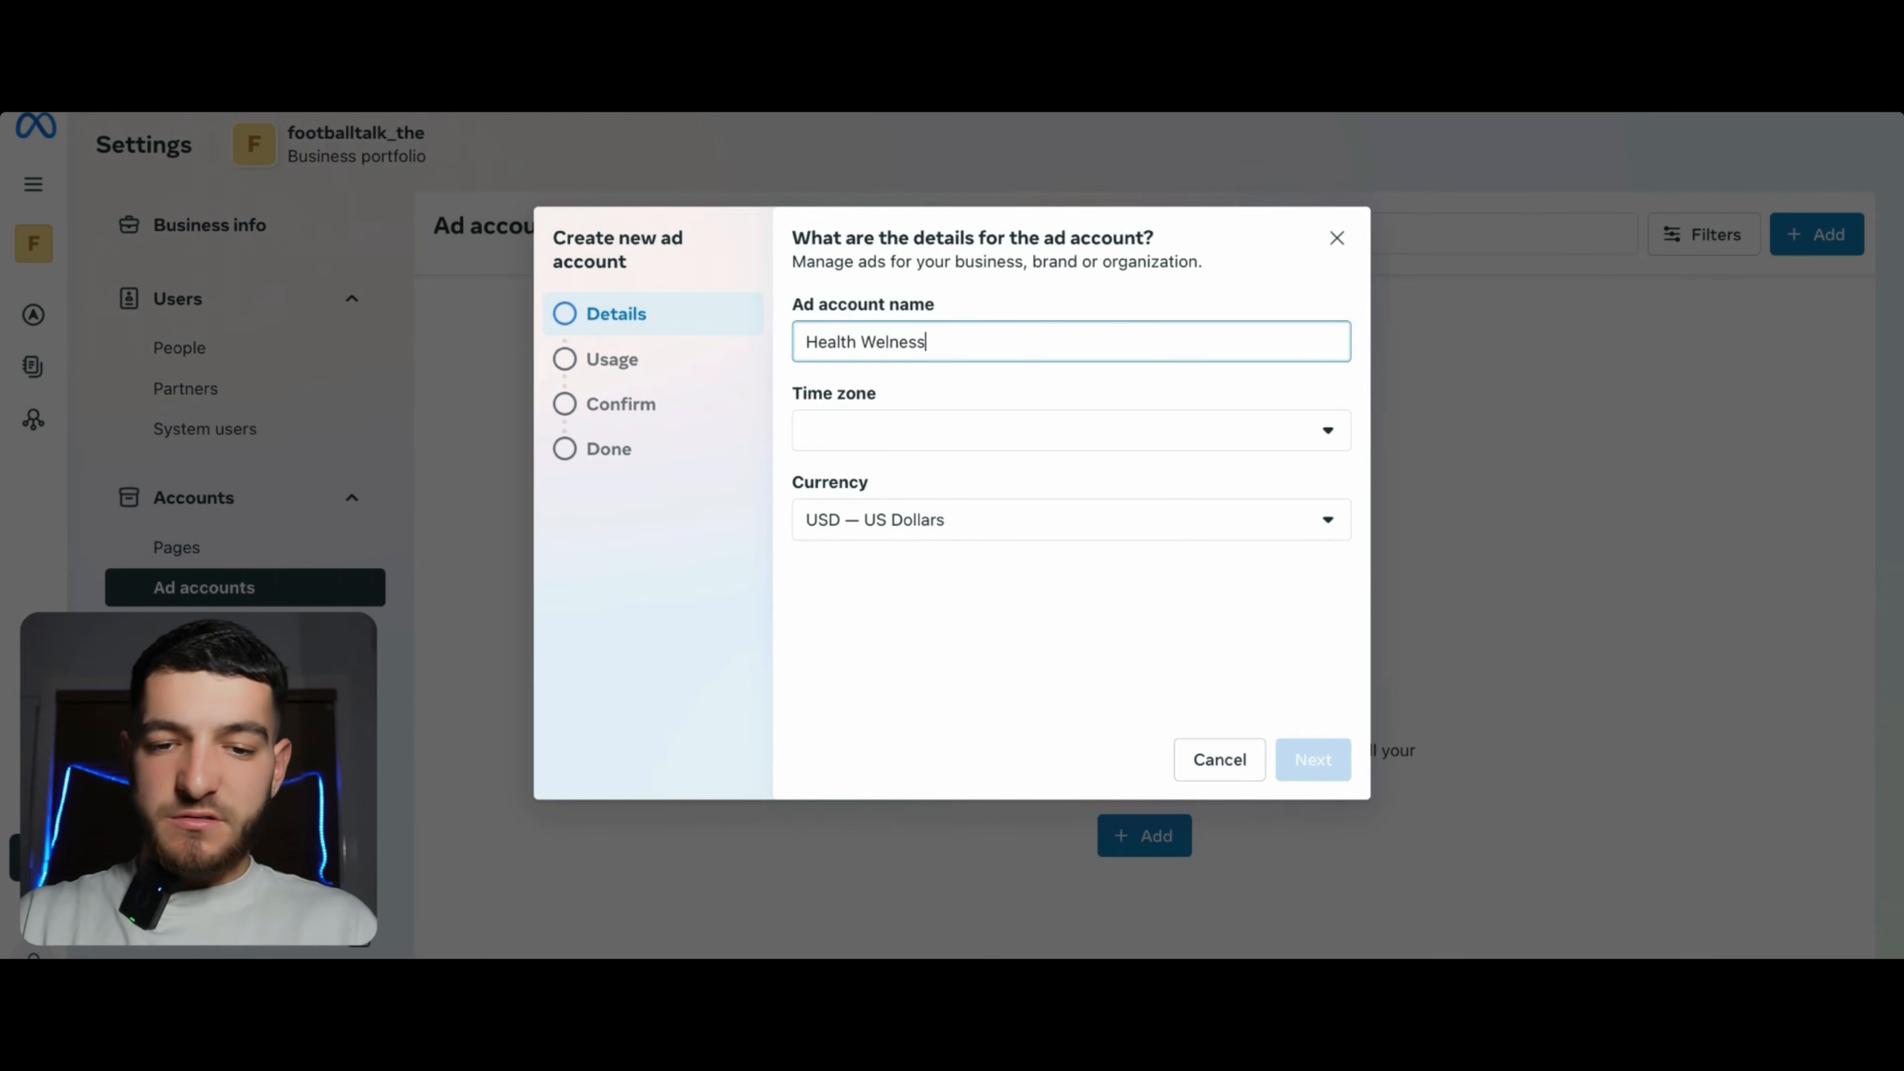
- Set the account currency to AUD Australian Dollar and the 'sy' time zone, then create it
left_click(886, 424)
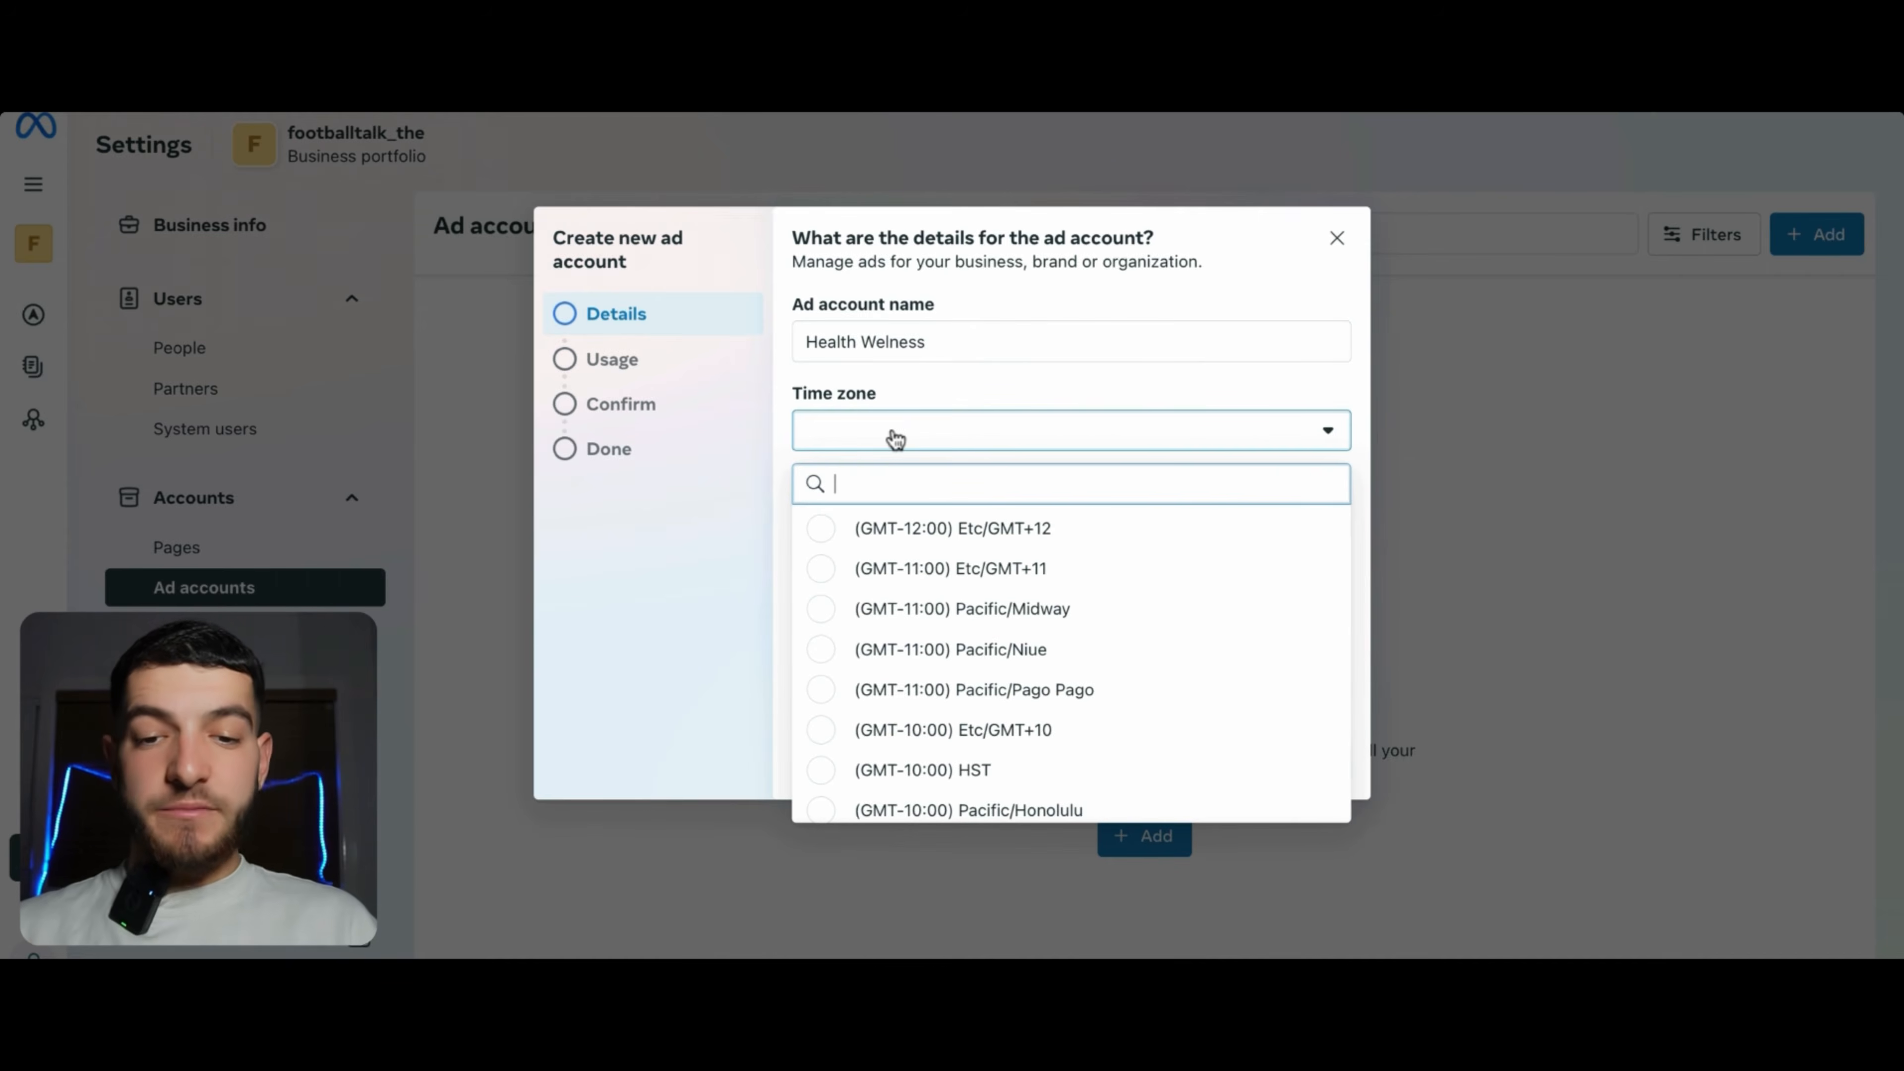
left_click(856, 433)
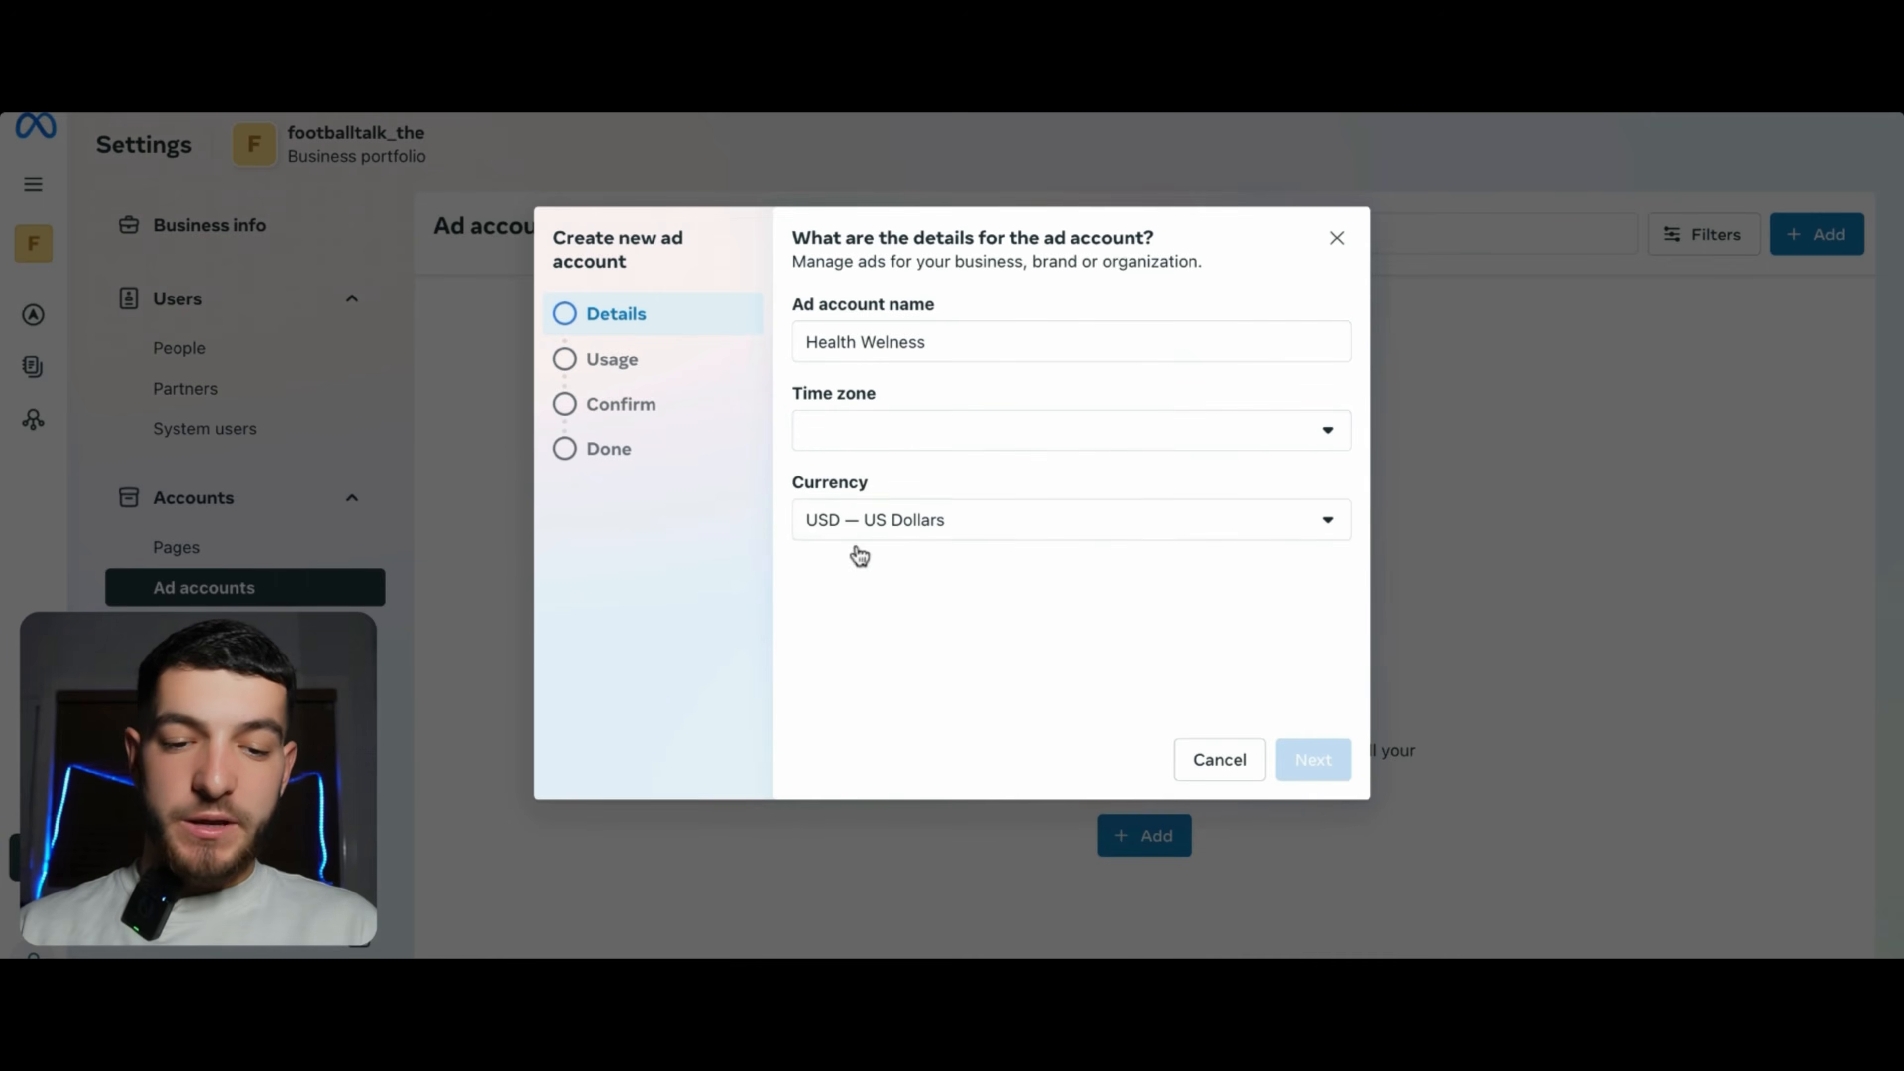
left_click(854, 527)
scroll(833, 660, "up", 15)
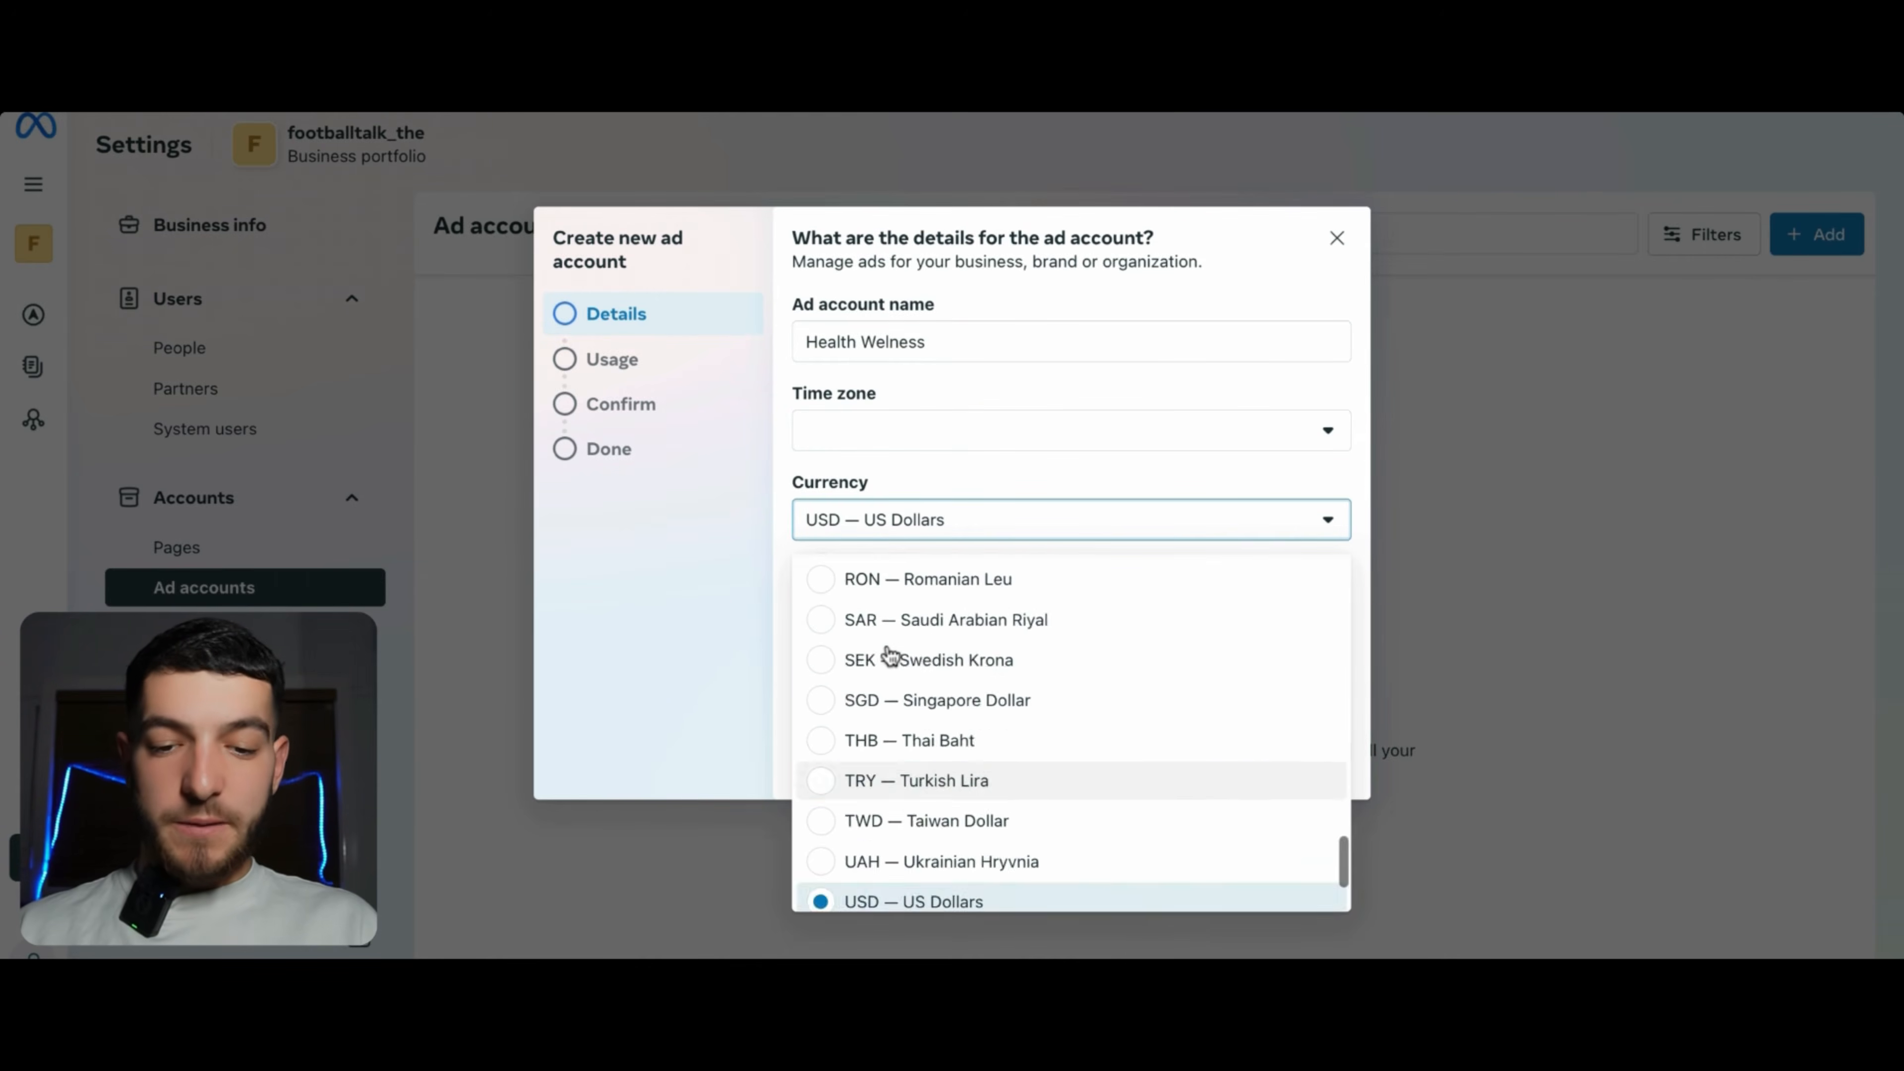
left_click(891, 657)
left_click(879, 442)
type("sy")
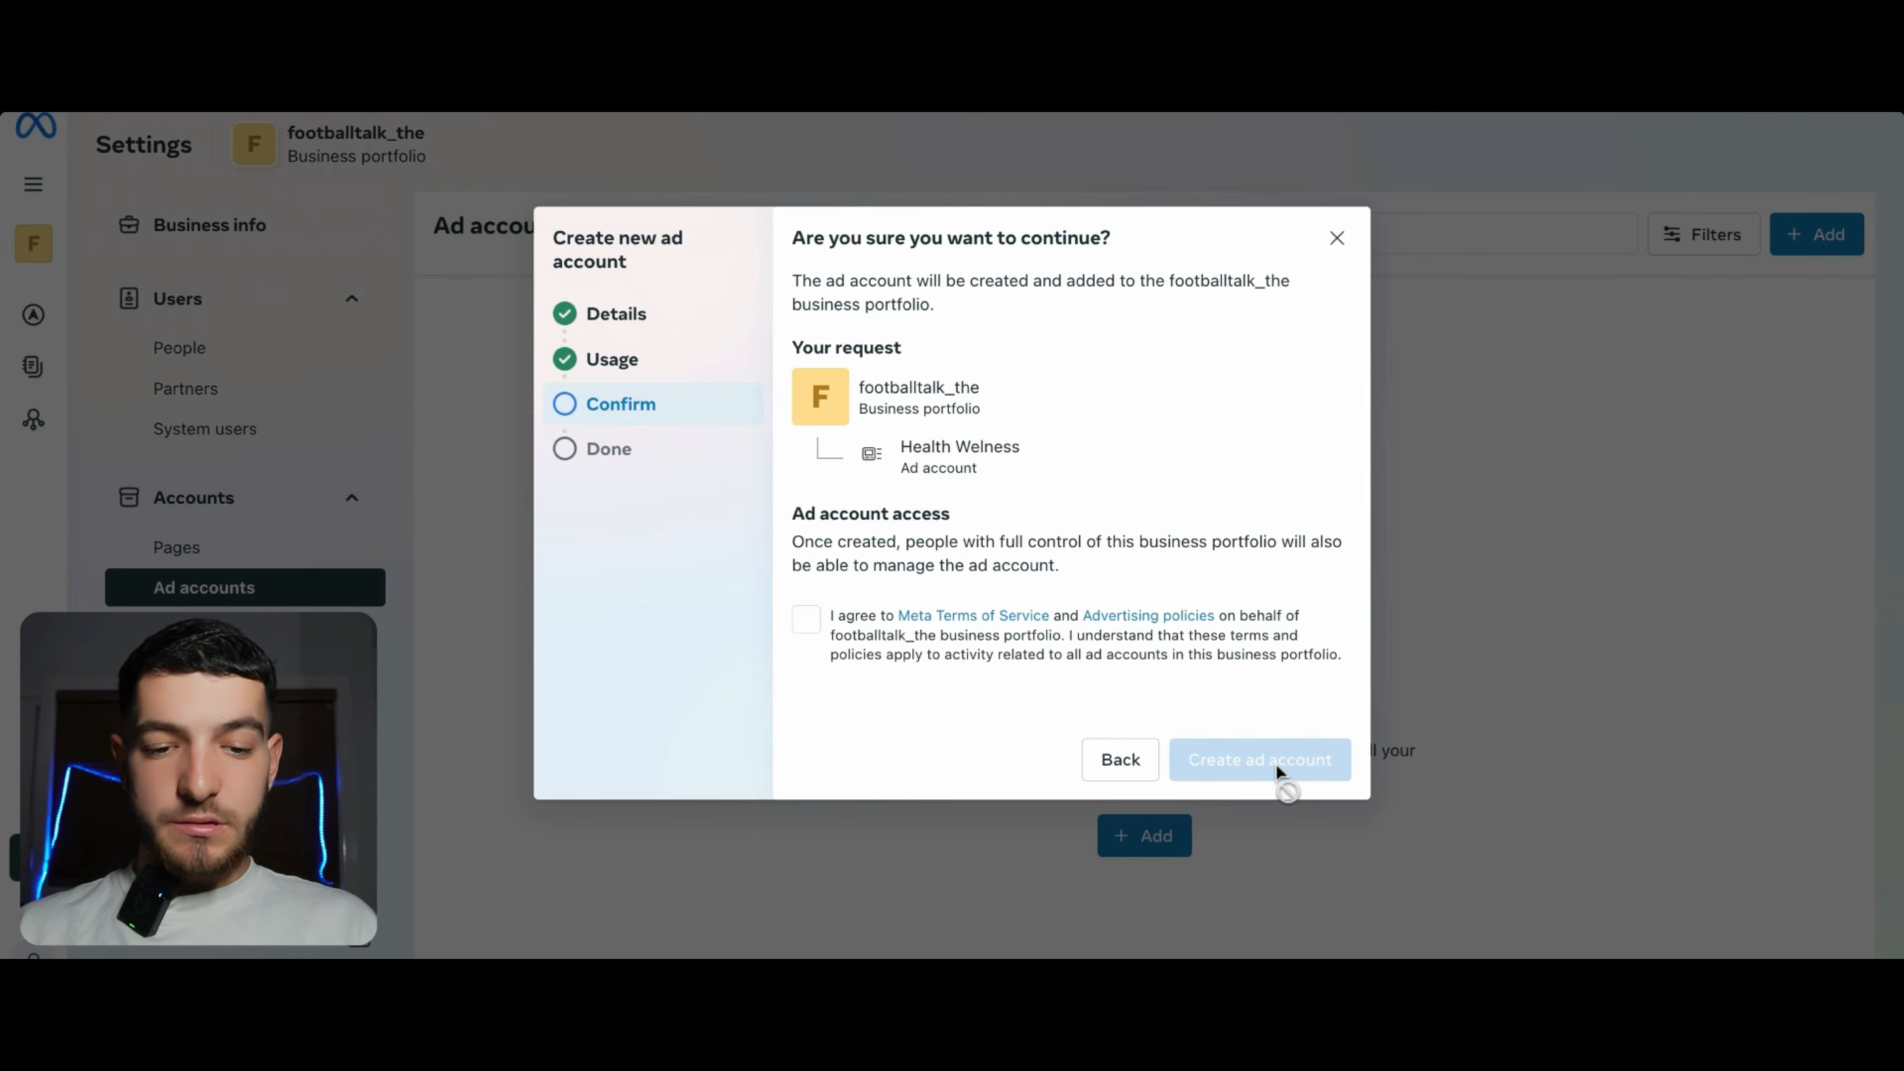
left_click(806, 619)
left_click(1249, 757)
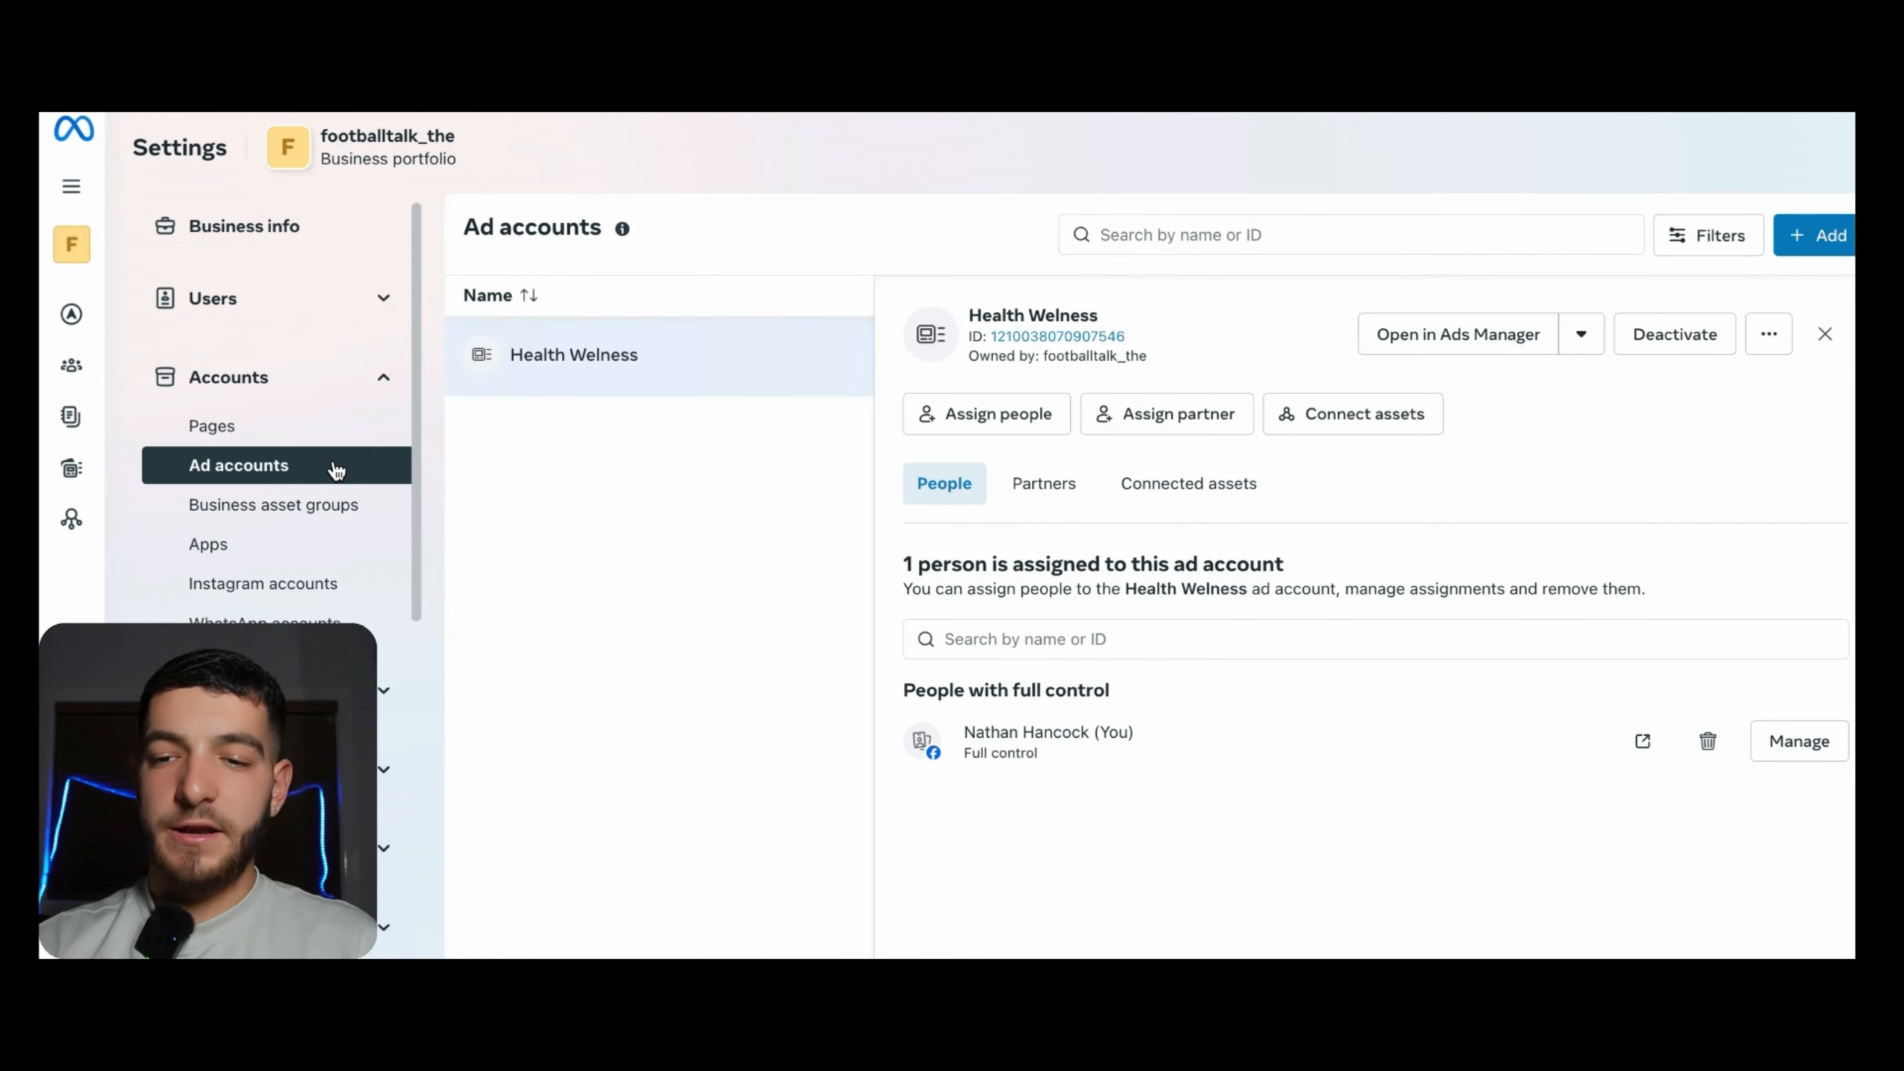
- Open Ads Manager for Health Welness and start a new campaign to view objectives
mouse_move(72, 330)
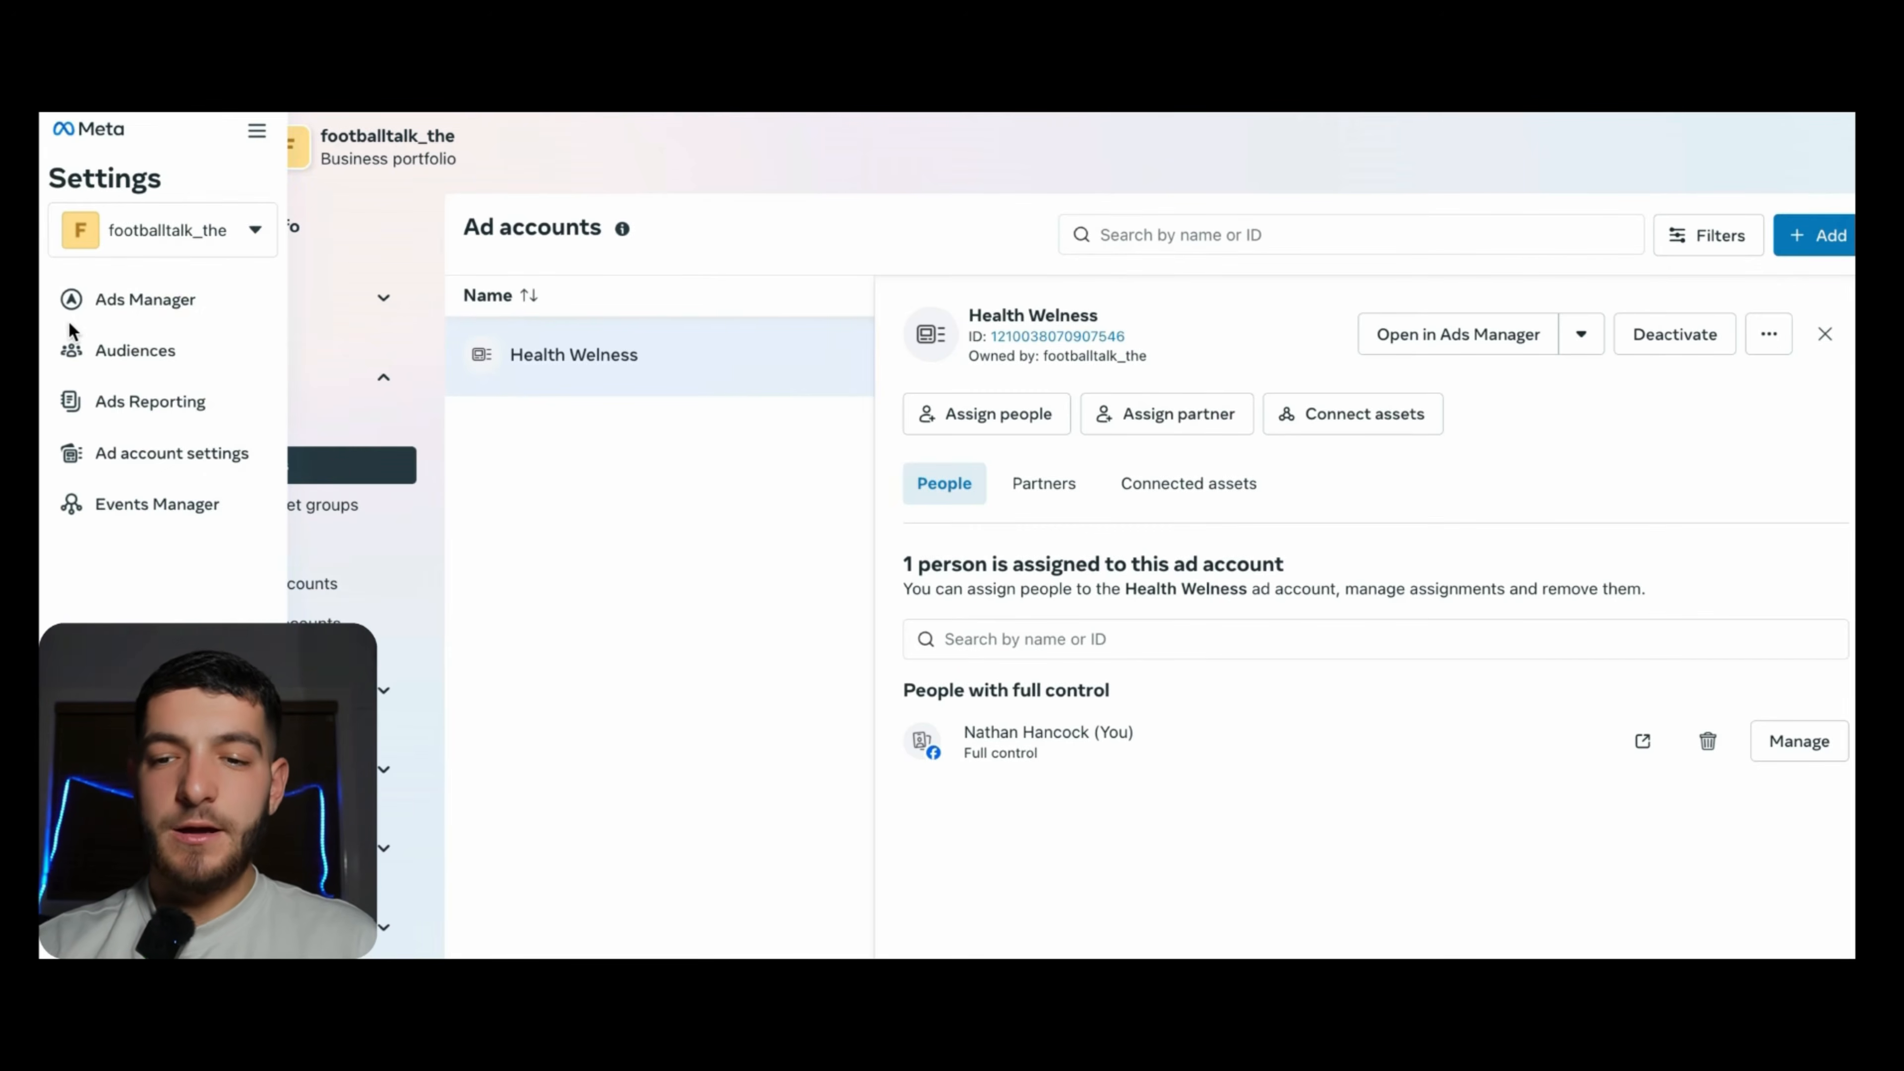
left_click(91, 297)
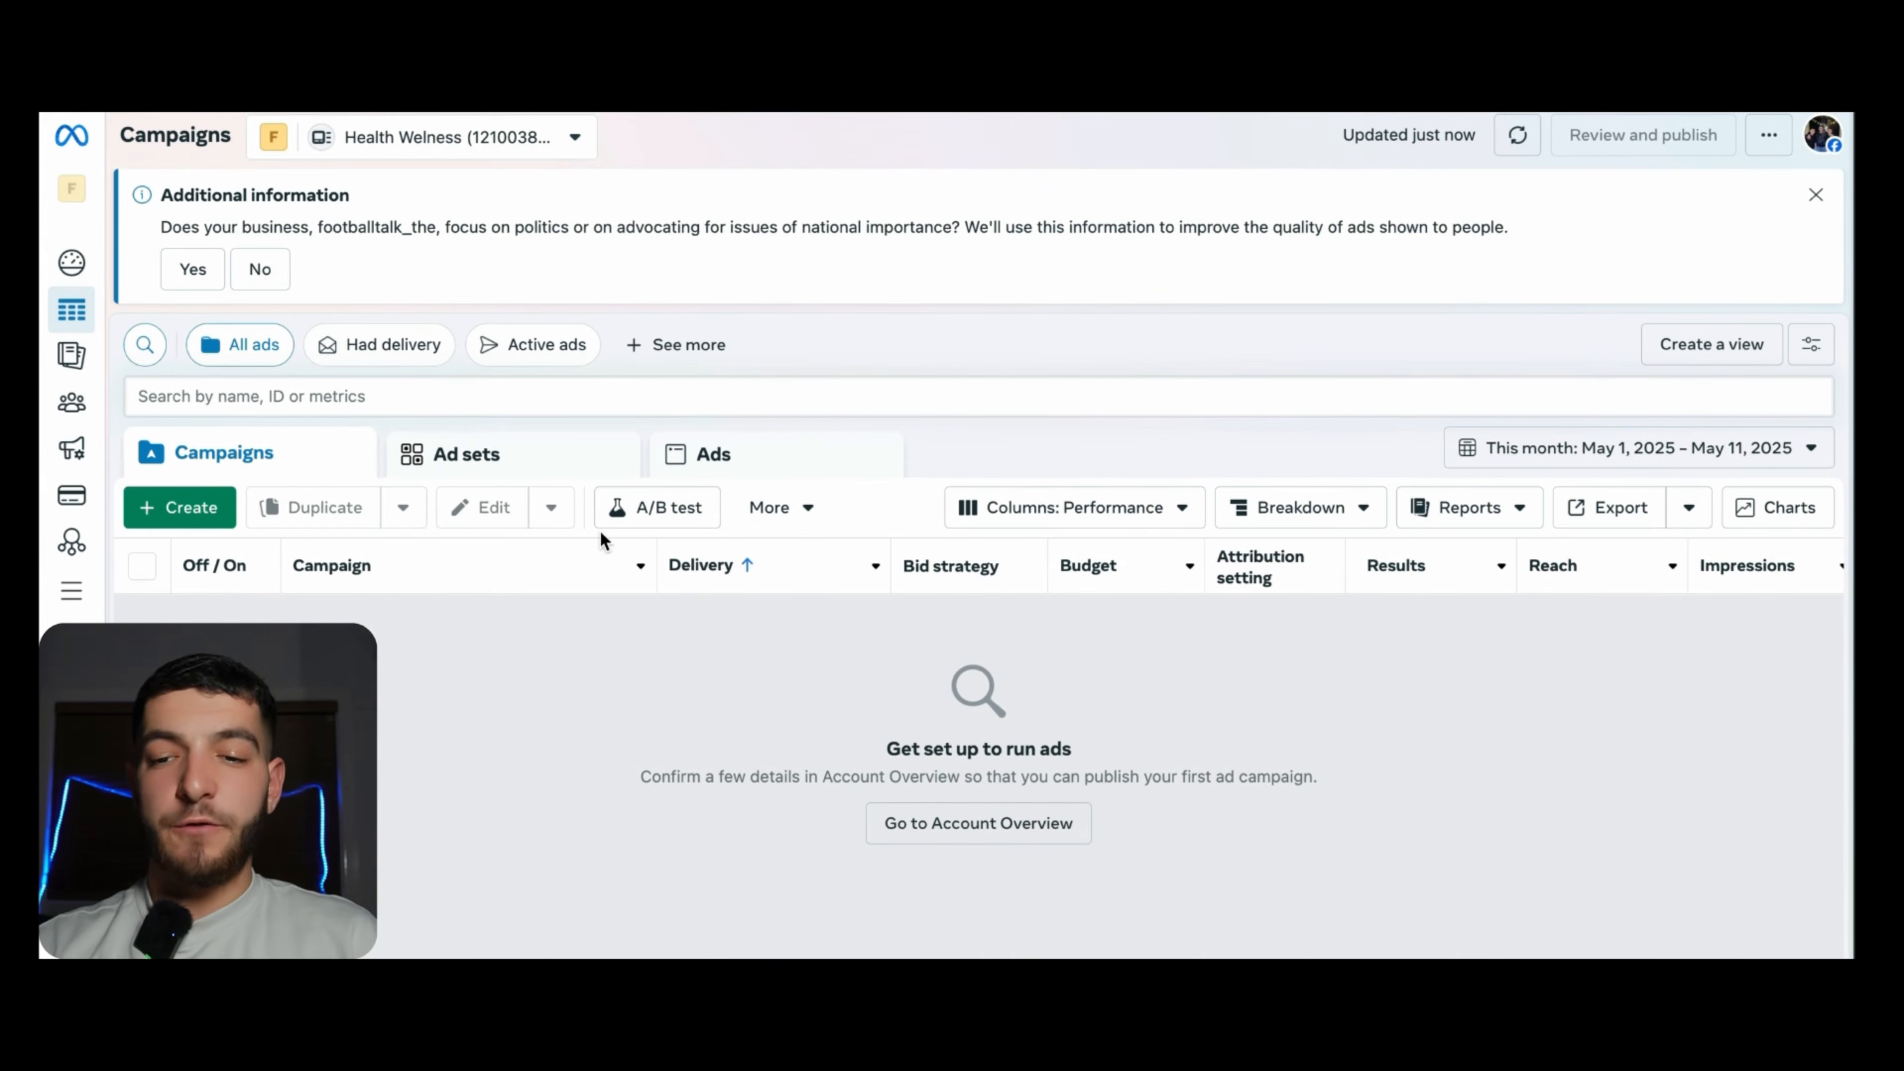
left_click(182, 510)
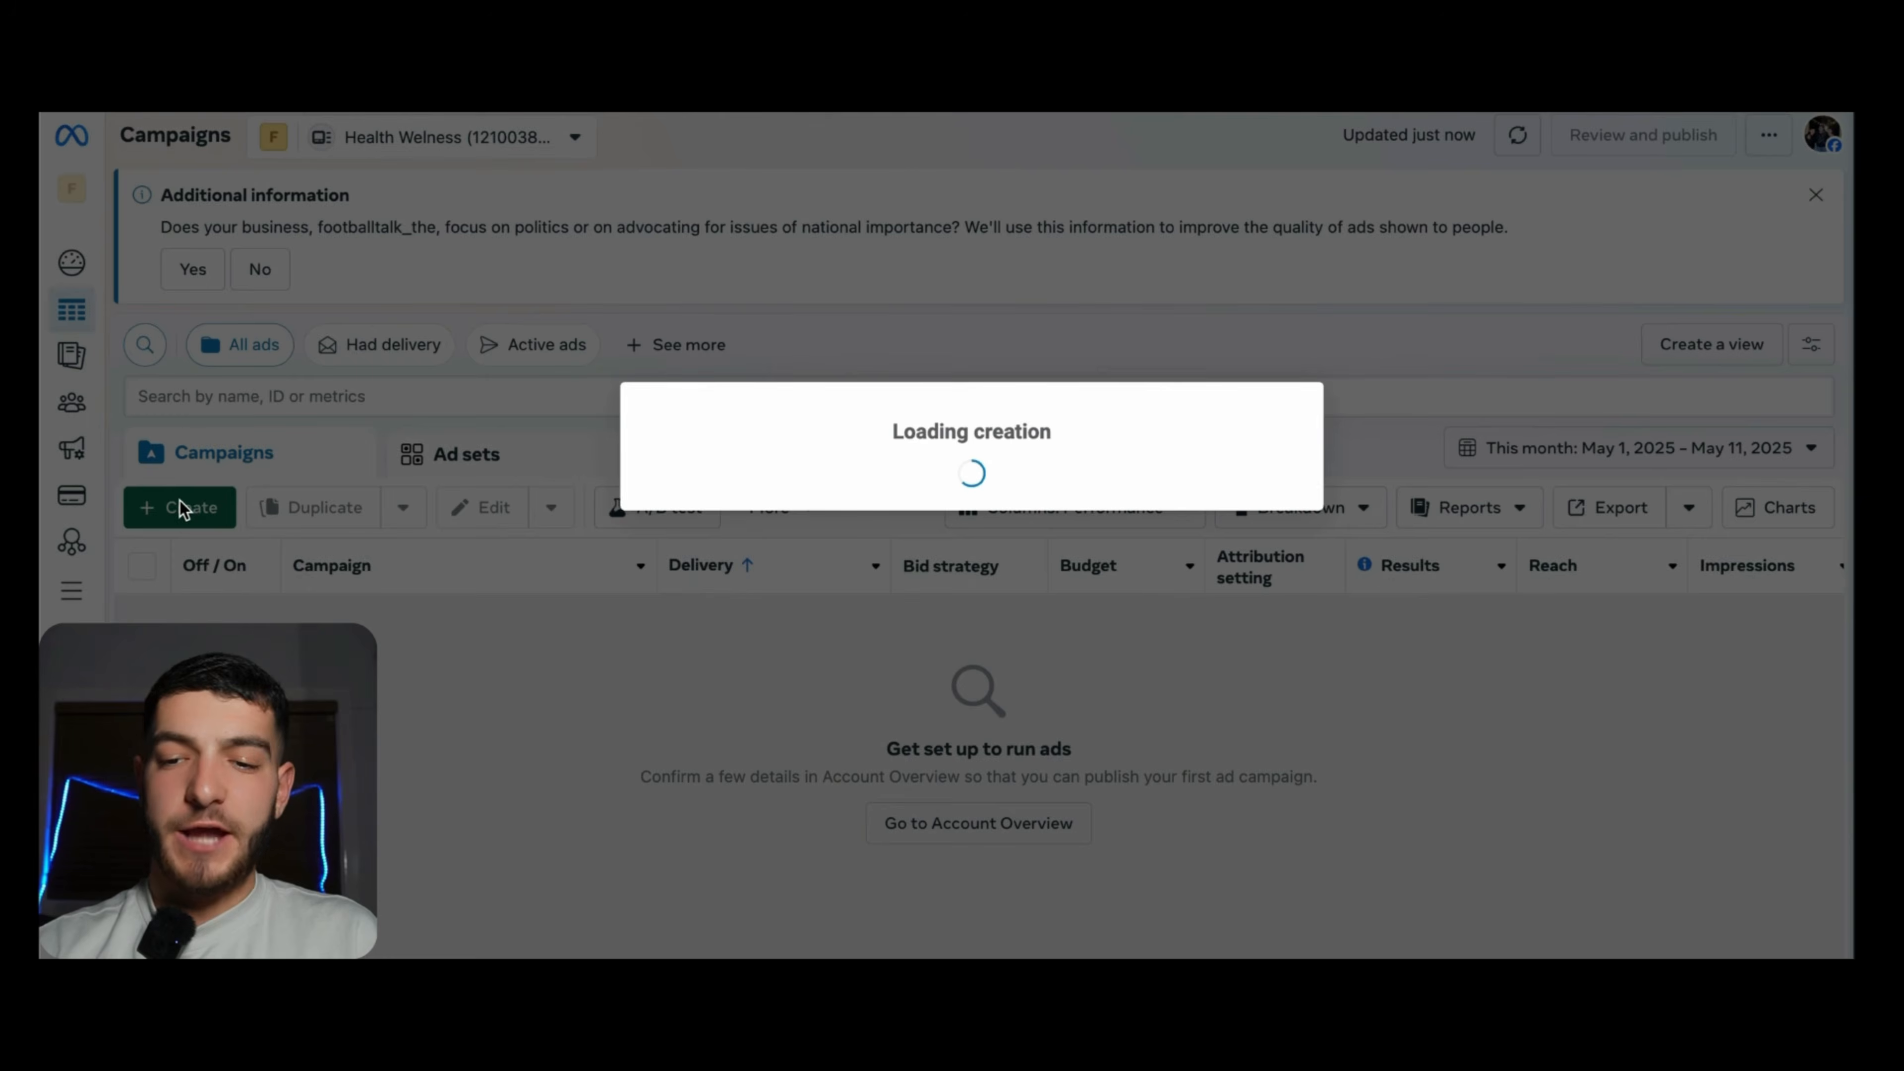
scroll(759, 717, "down", 1)
scroll(760, 720, "down", 1)
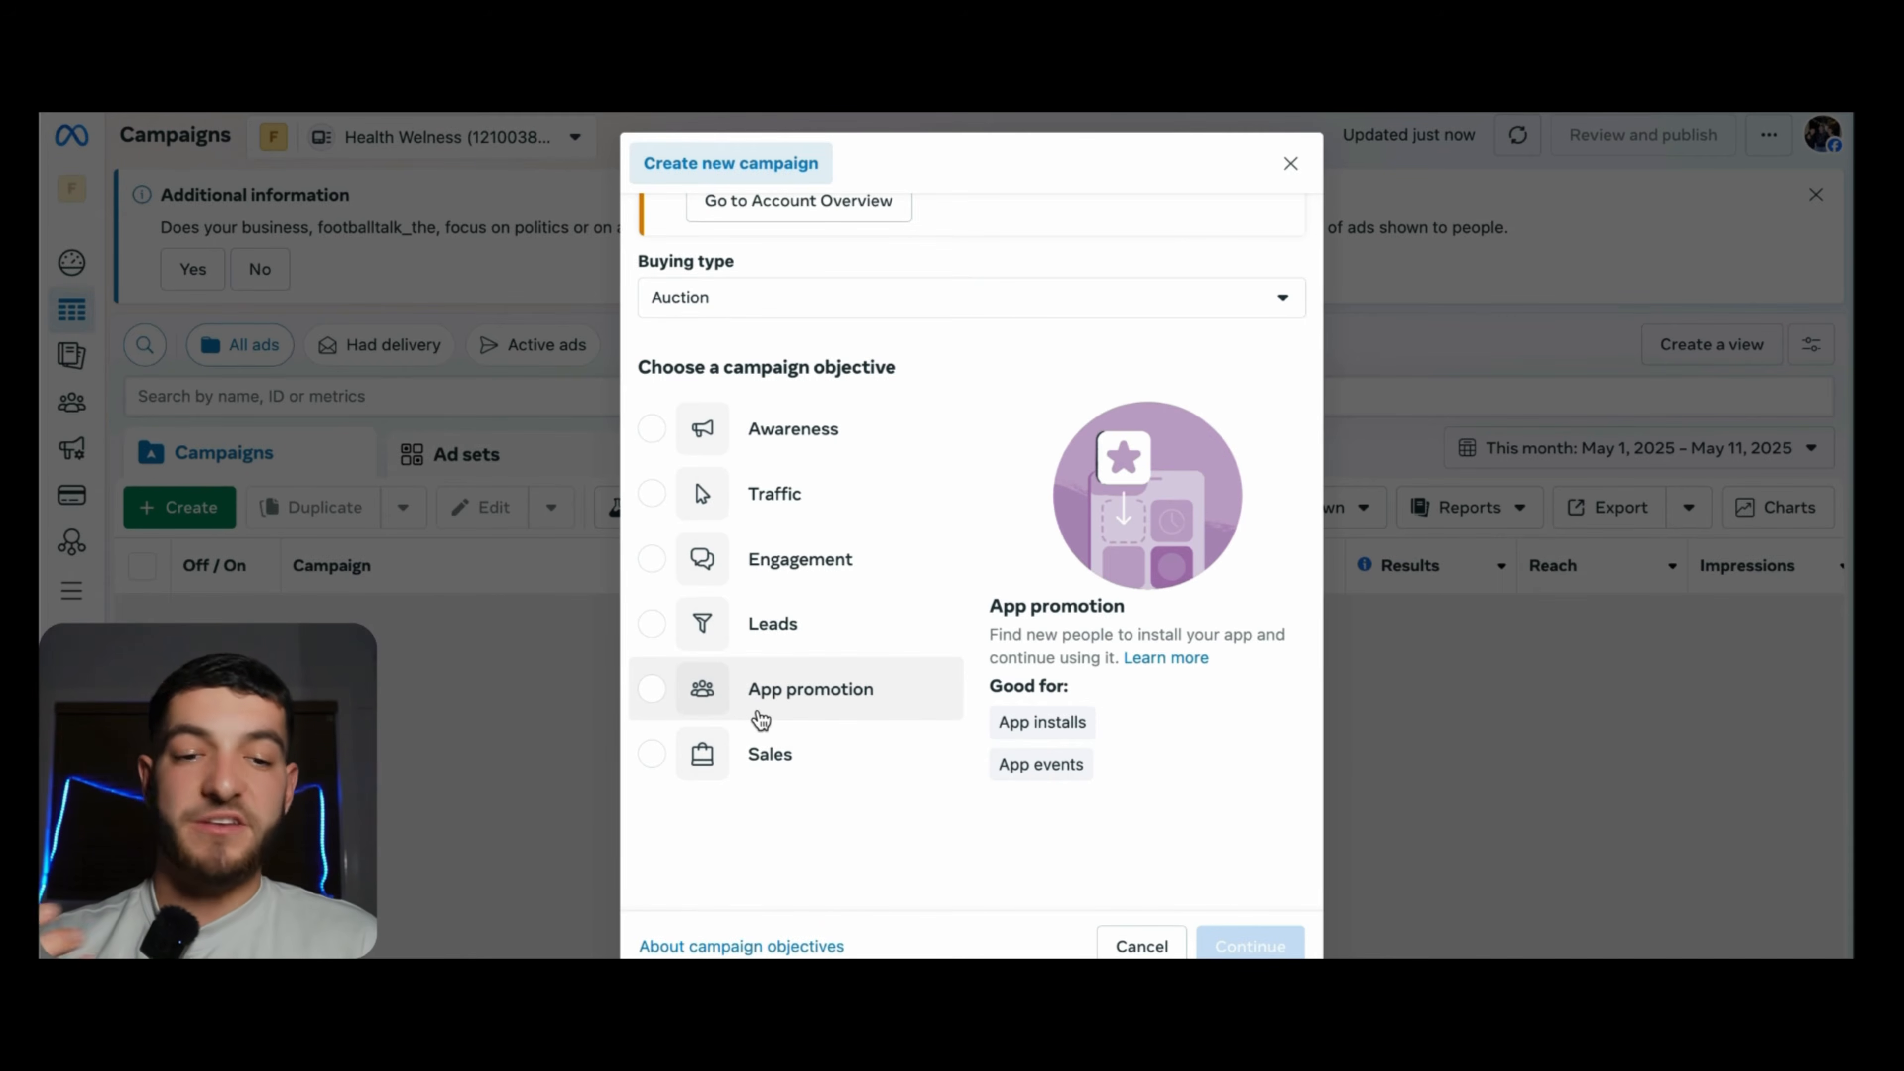
- Choose the Sales objective with a manual sales campaign setup
left_click(768, 774)
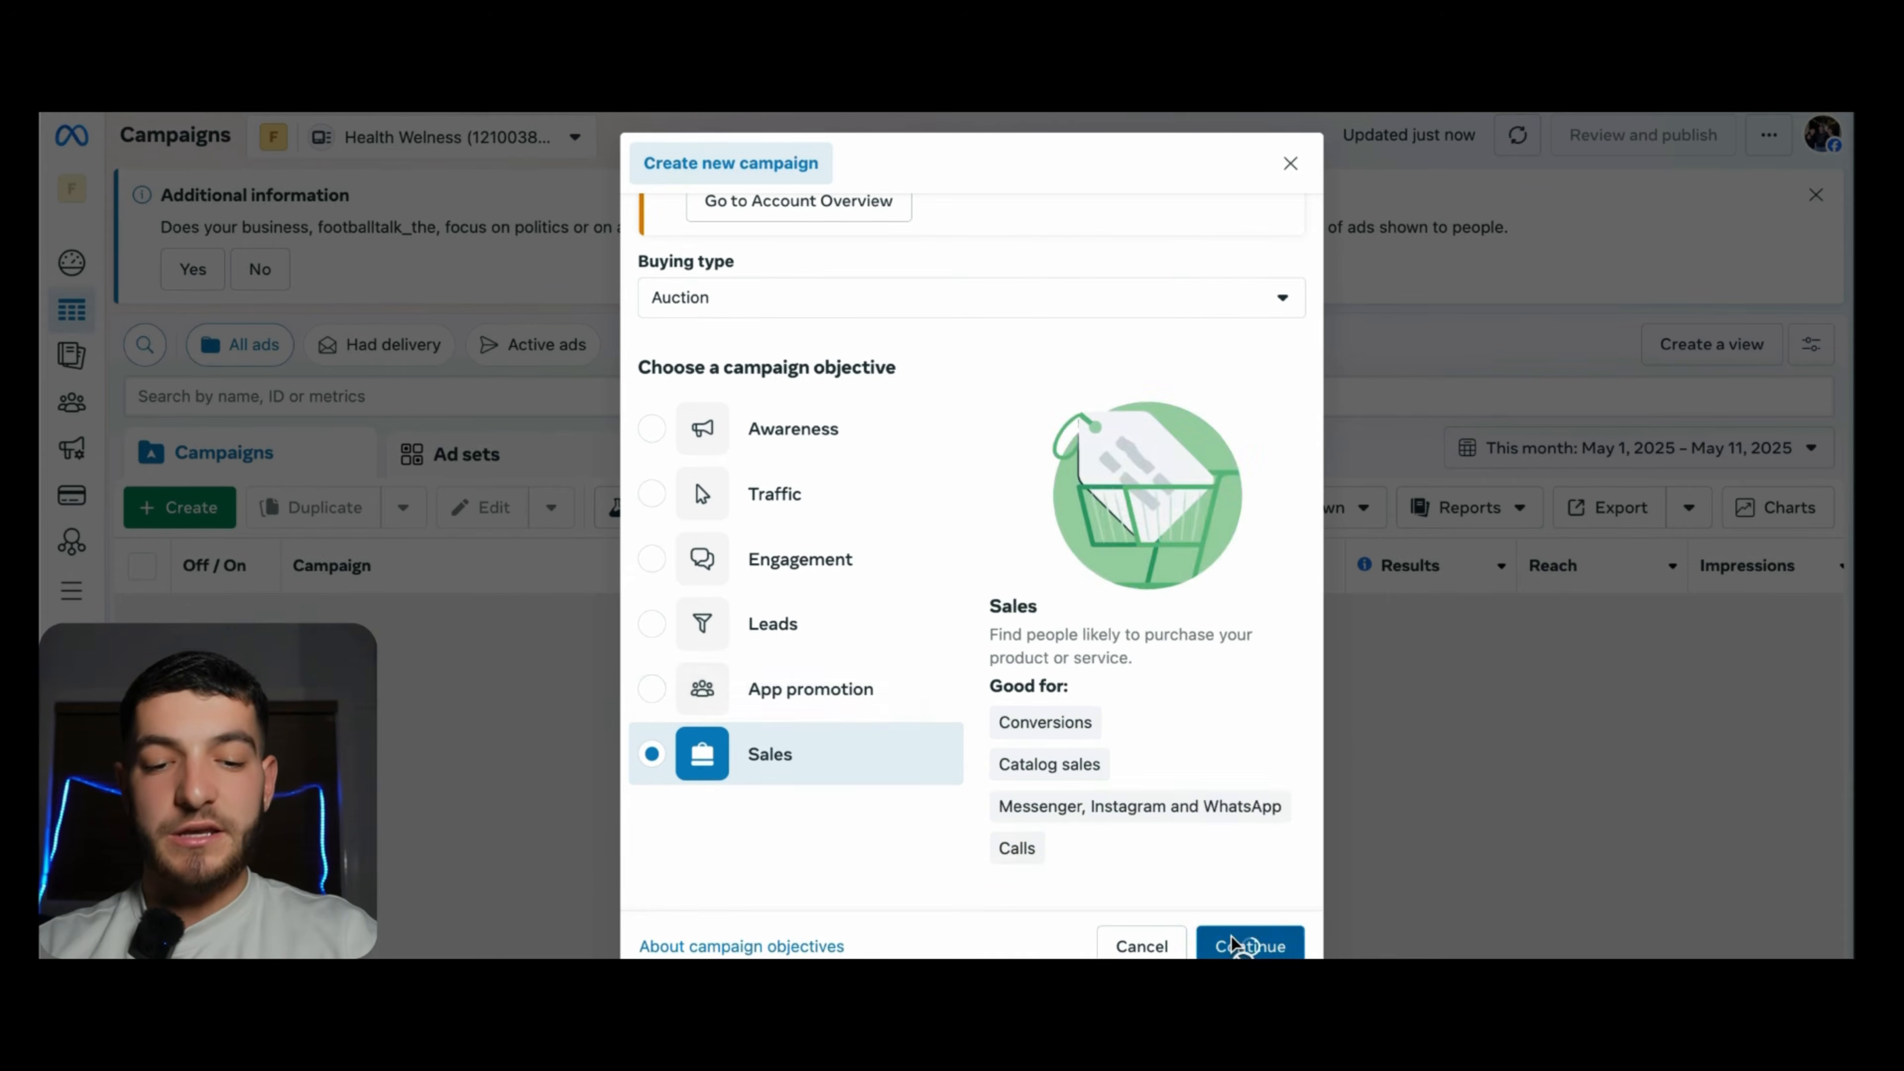
left_click(1248, 947)
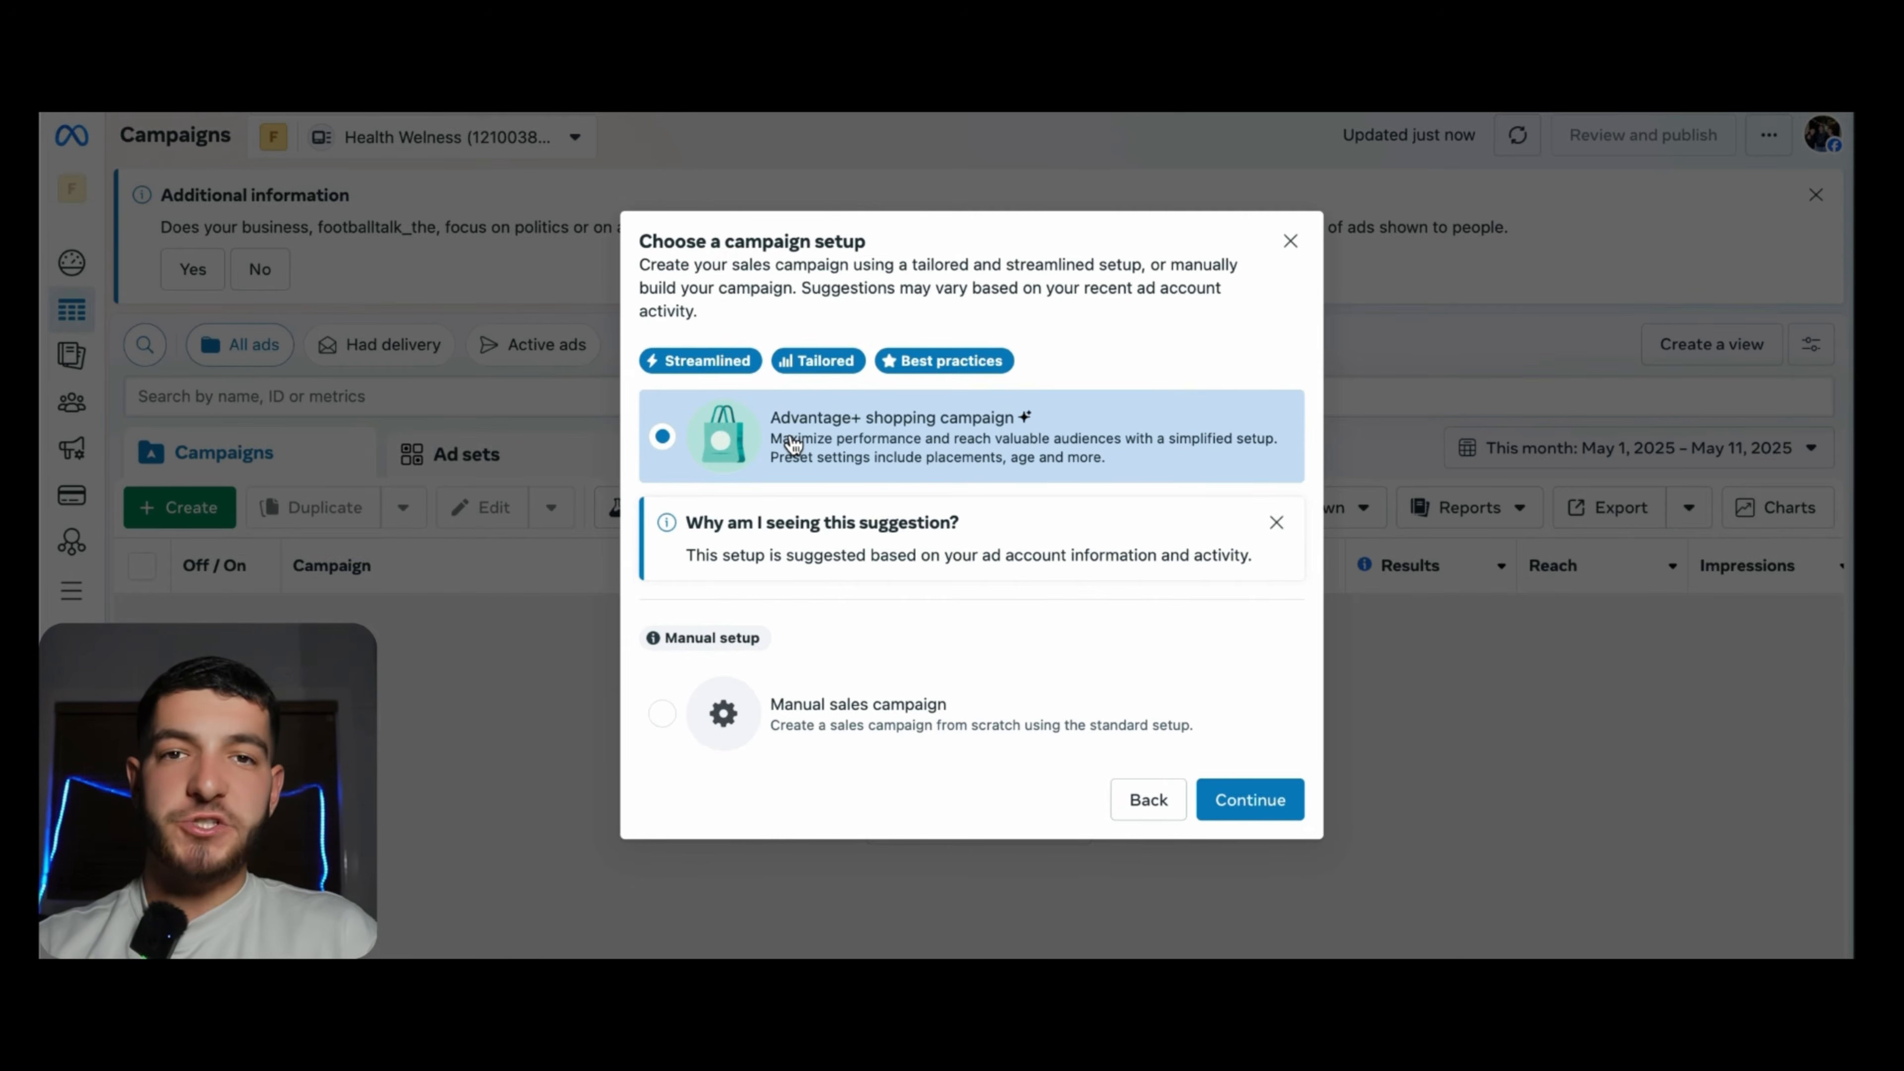
left_click(821, 709)
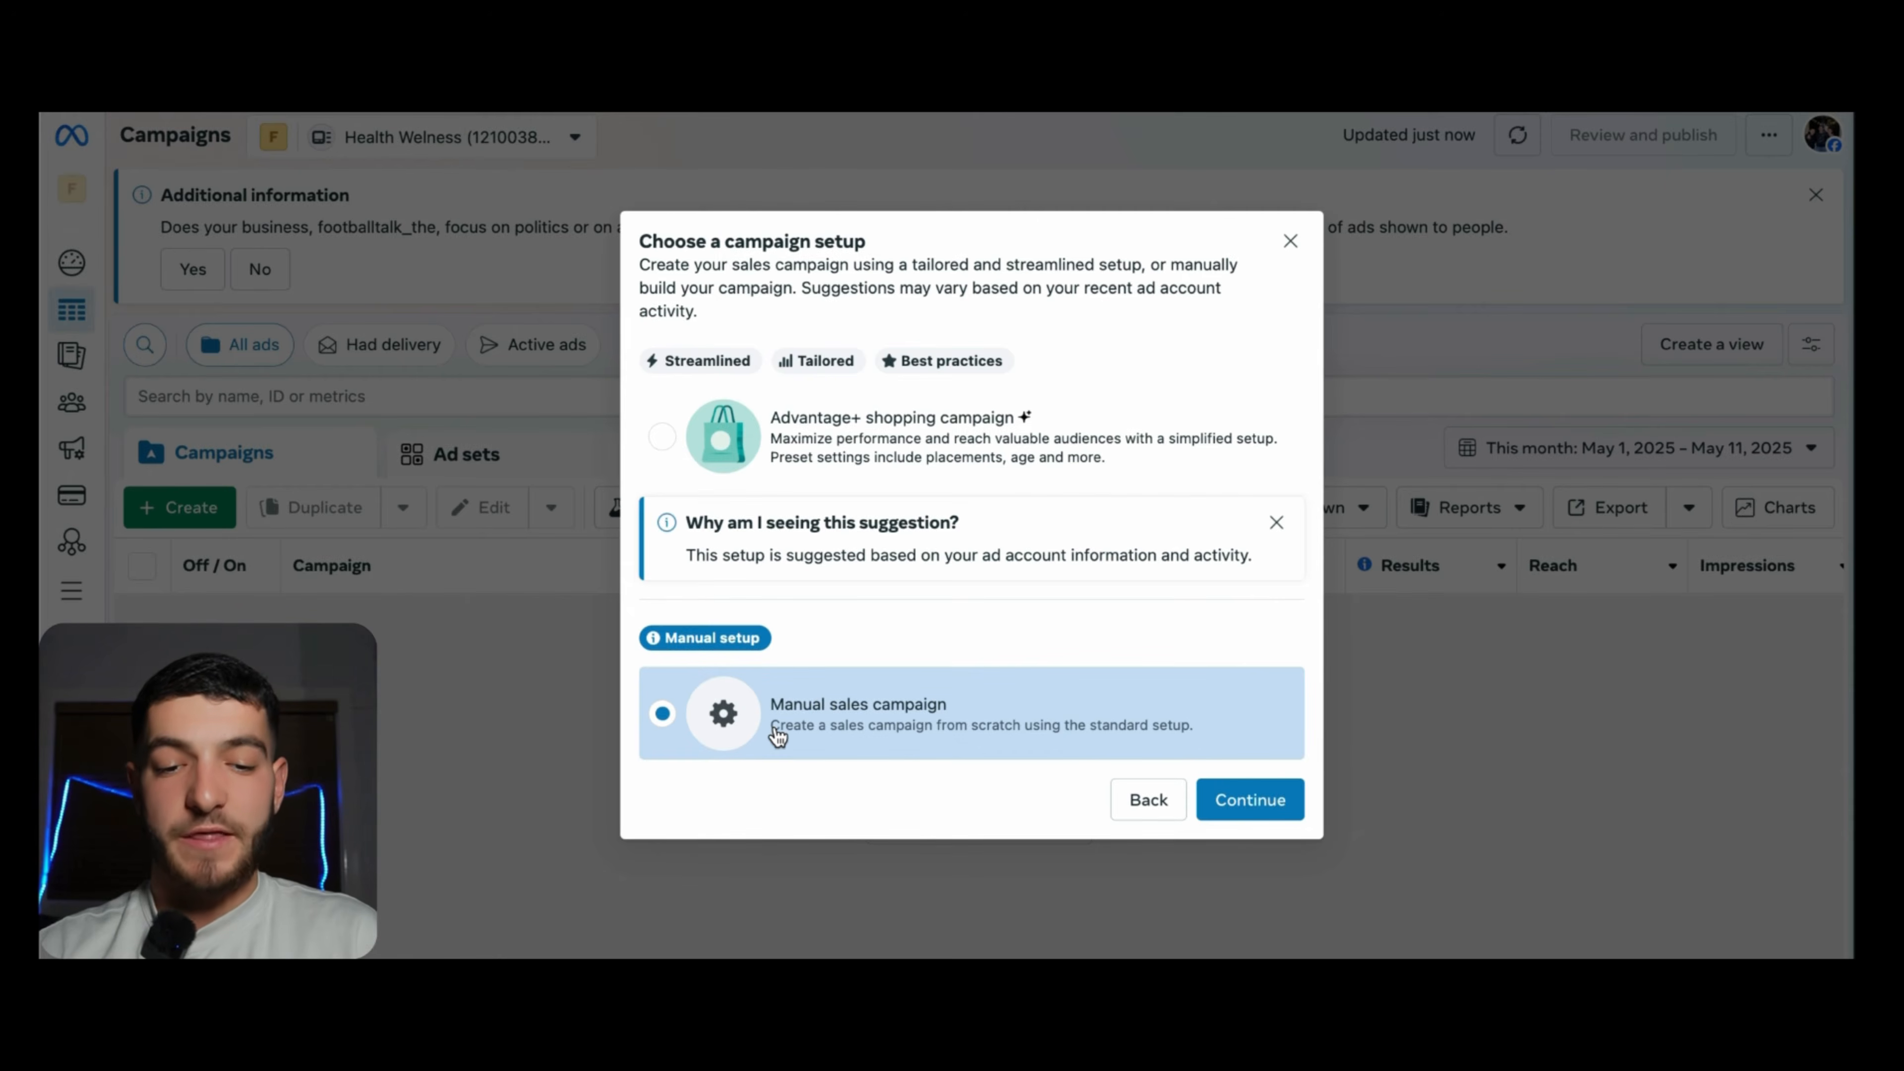
left_click(1247, 796)
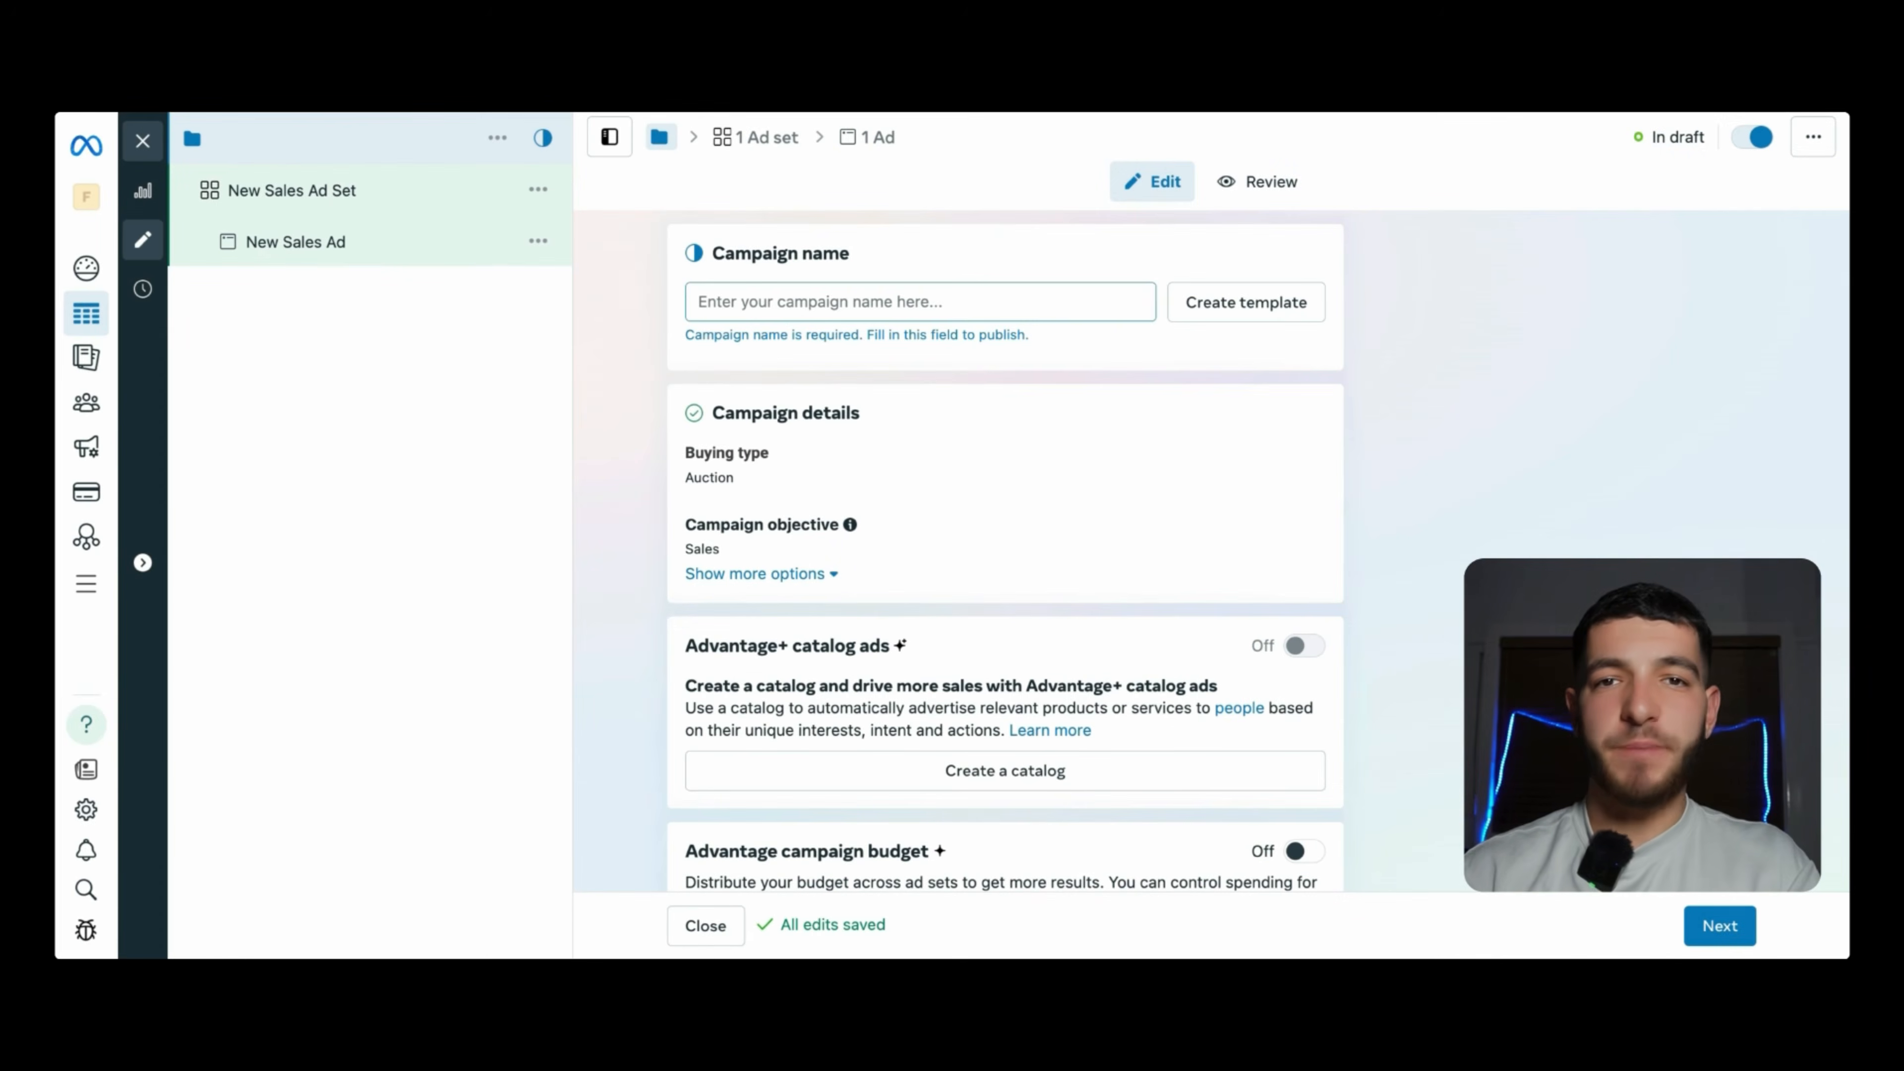
- Name the campaign 'Campaign 1' and review its details, leaving budget and A/B test off
left_click(725, 300)
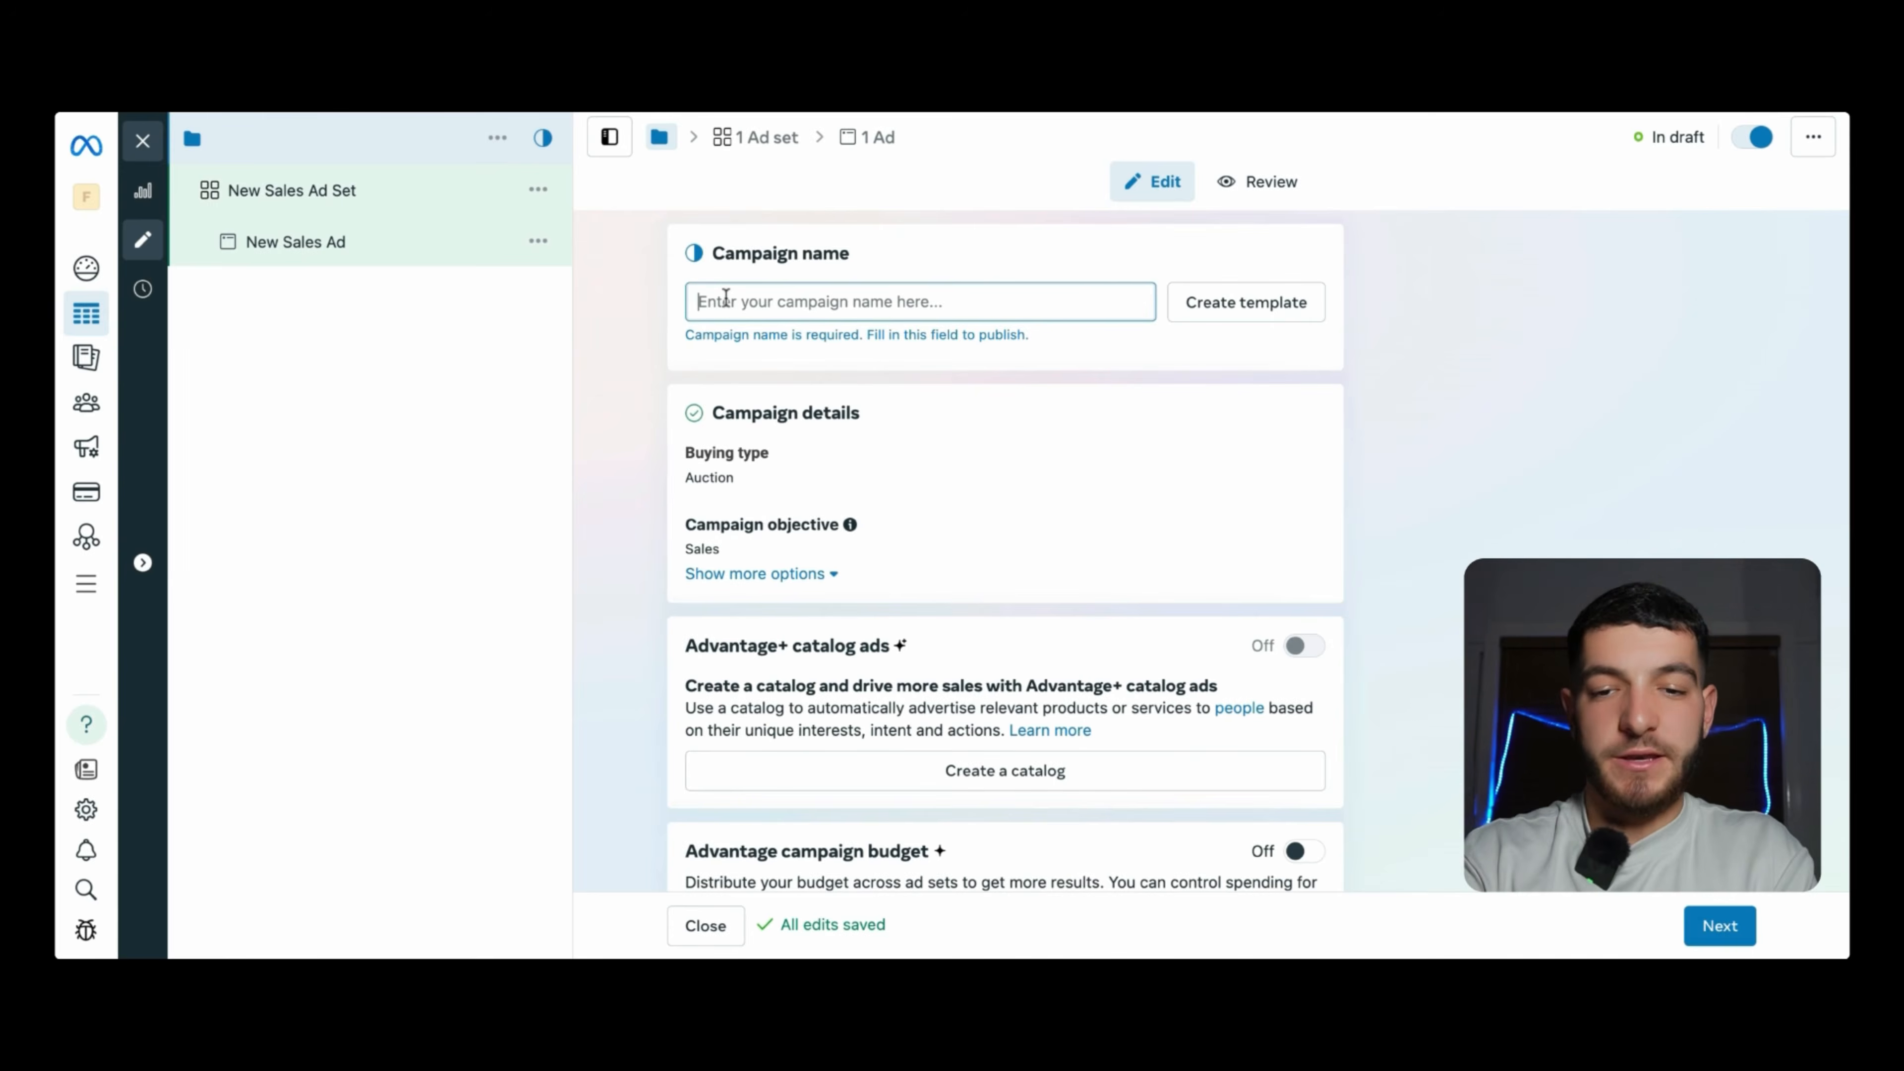
type("Campai")
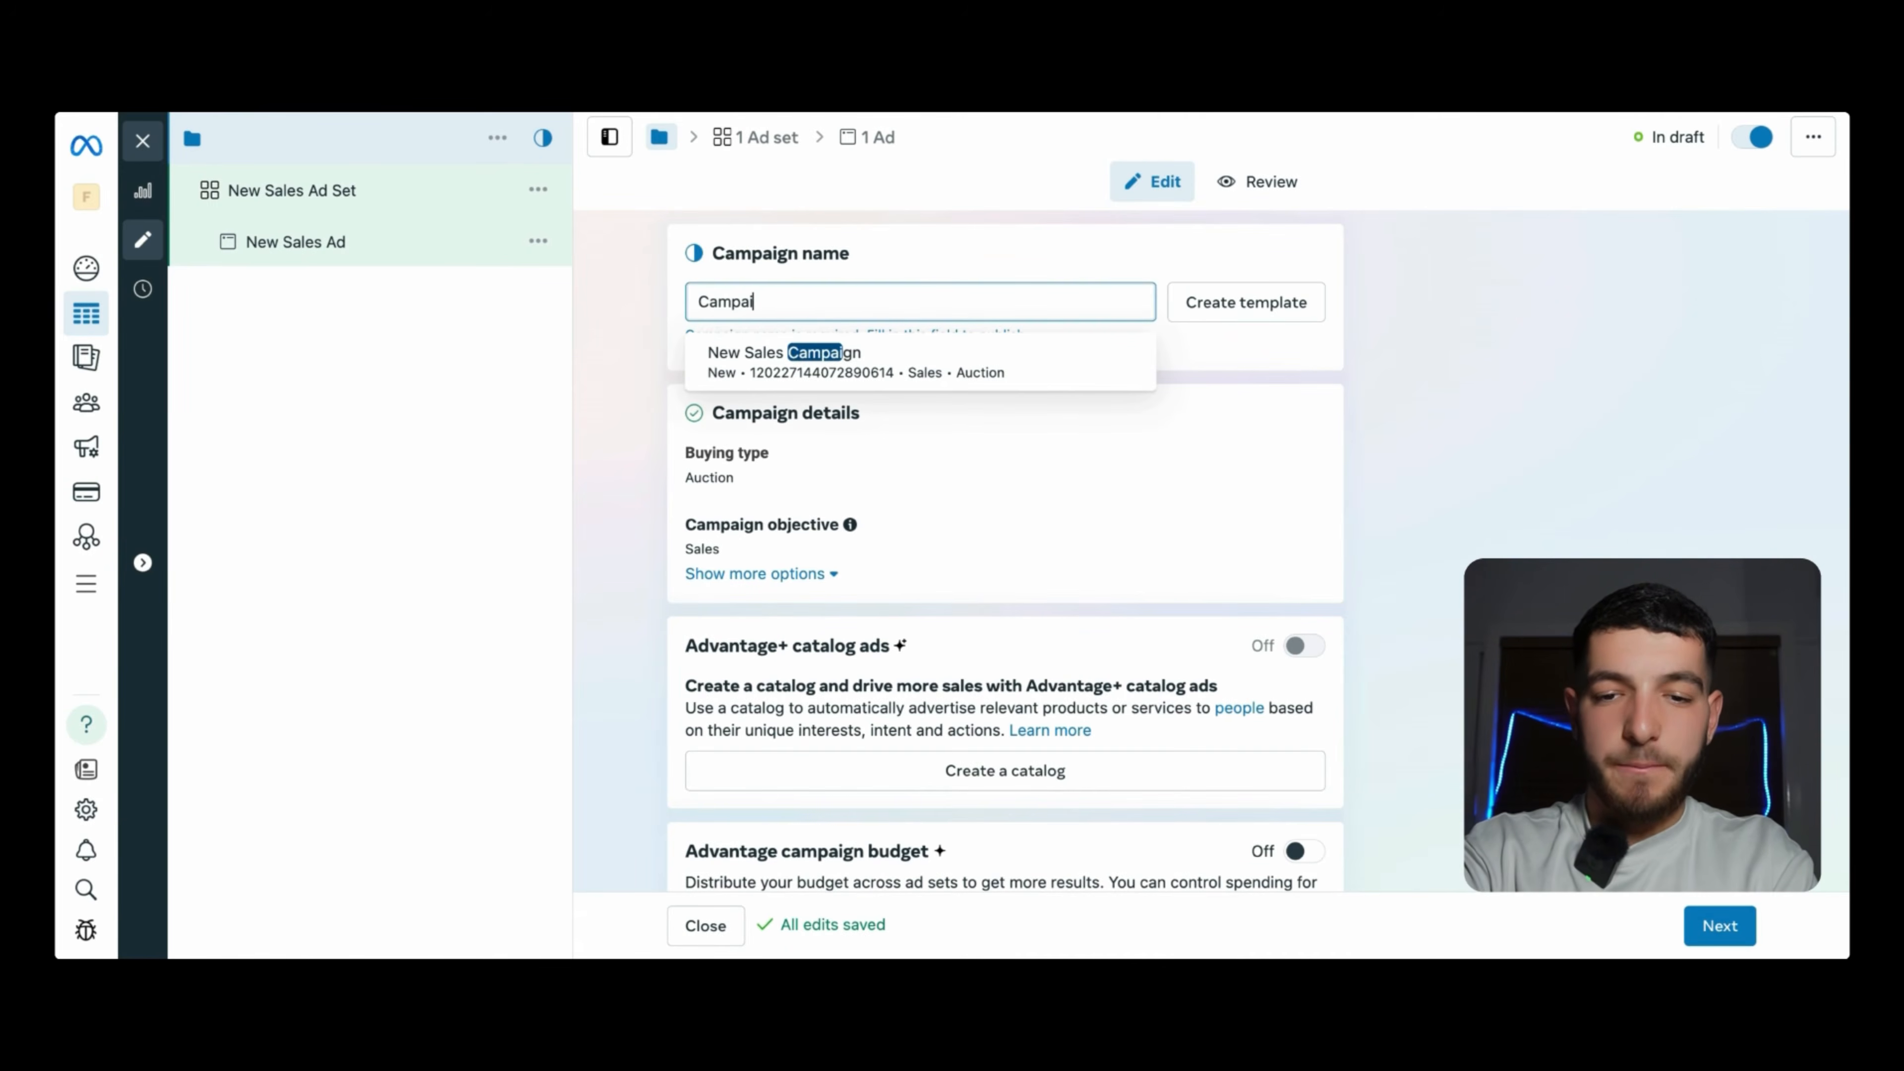
type("gn 1")
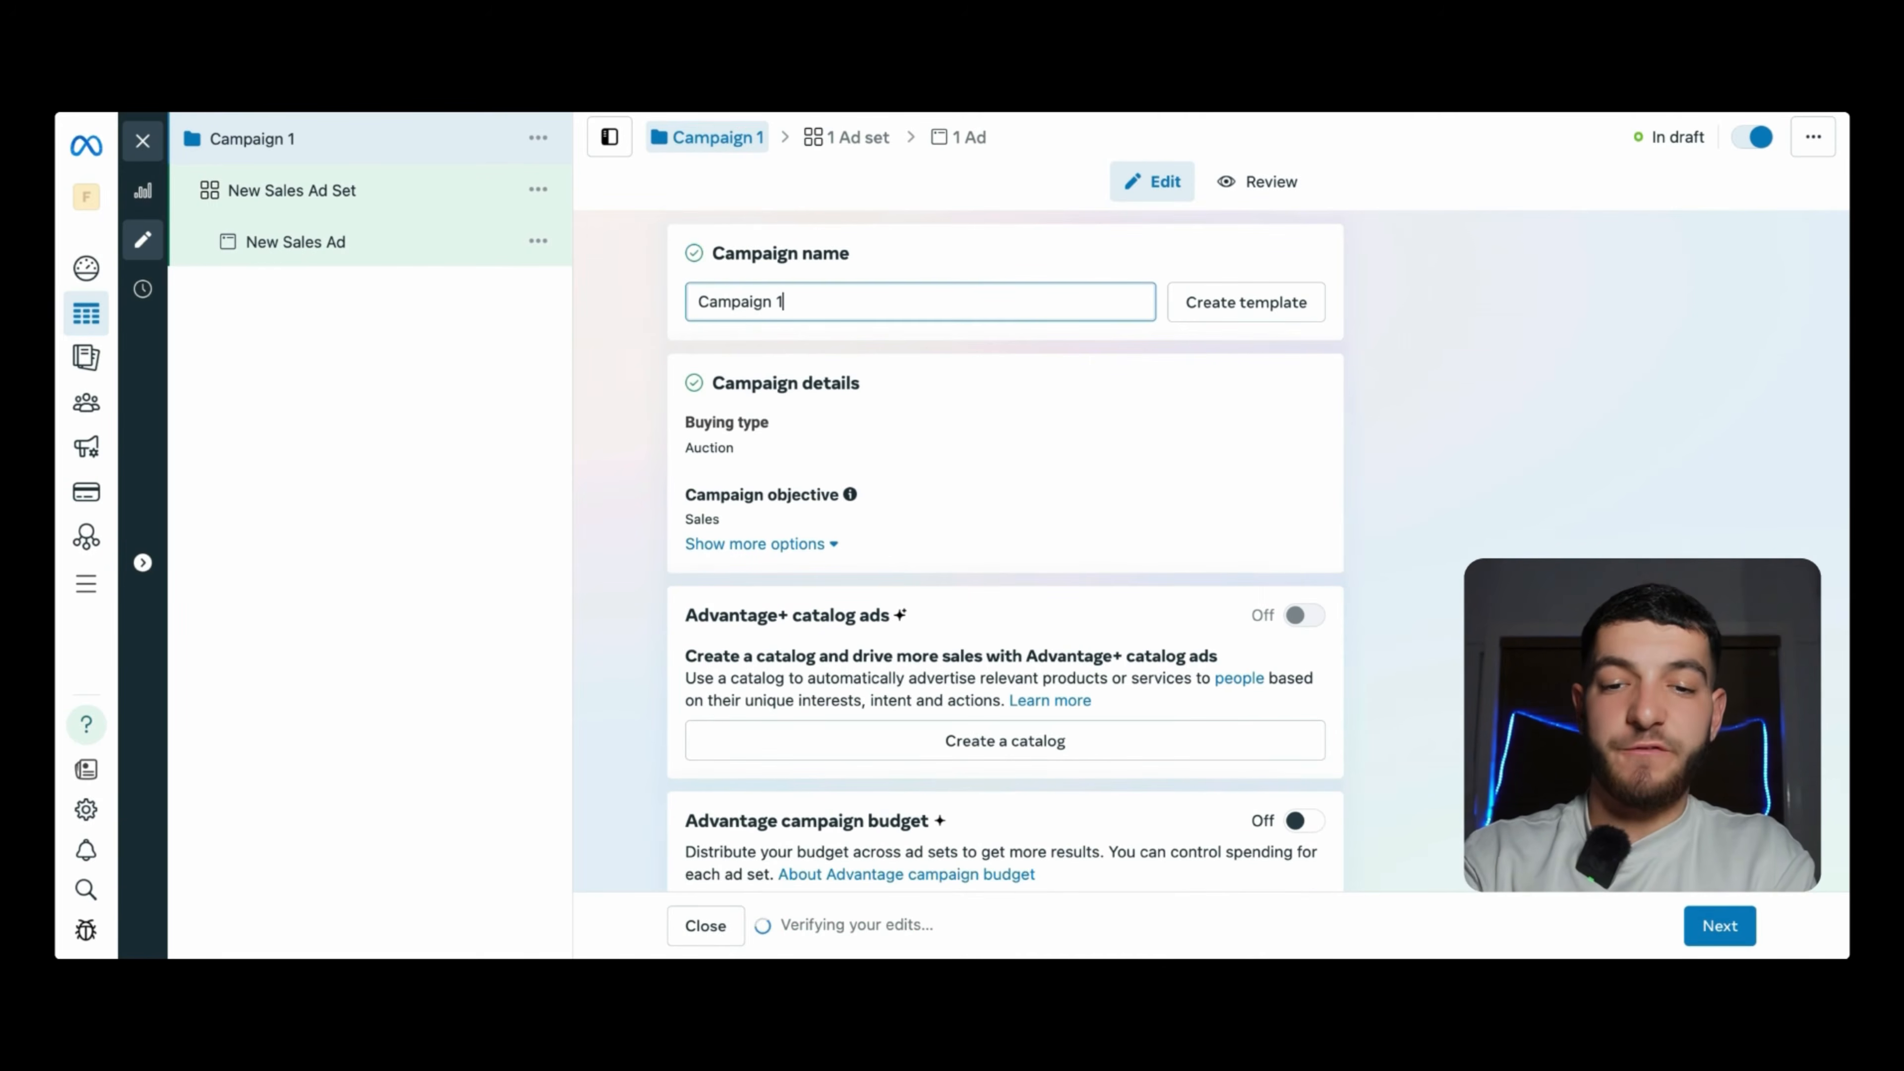
scroll(703, 398, "down", 1)
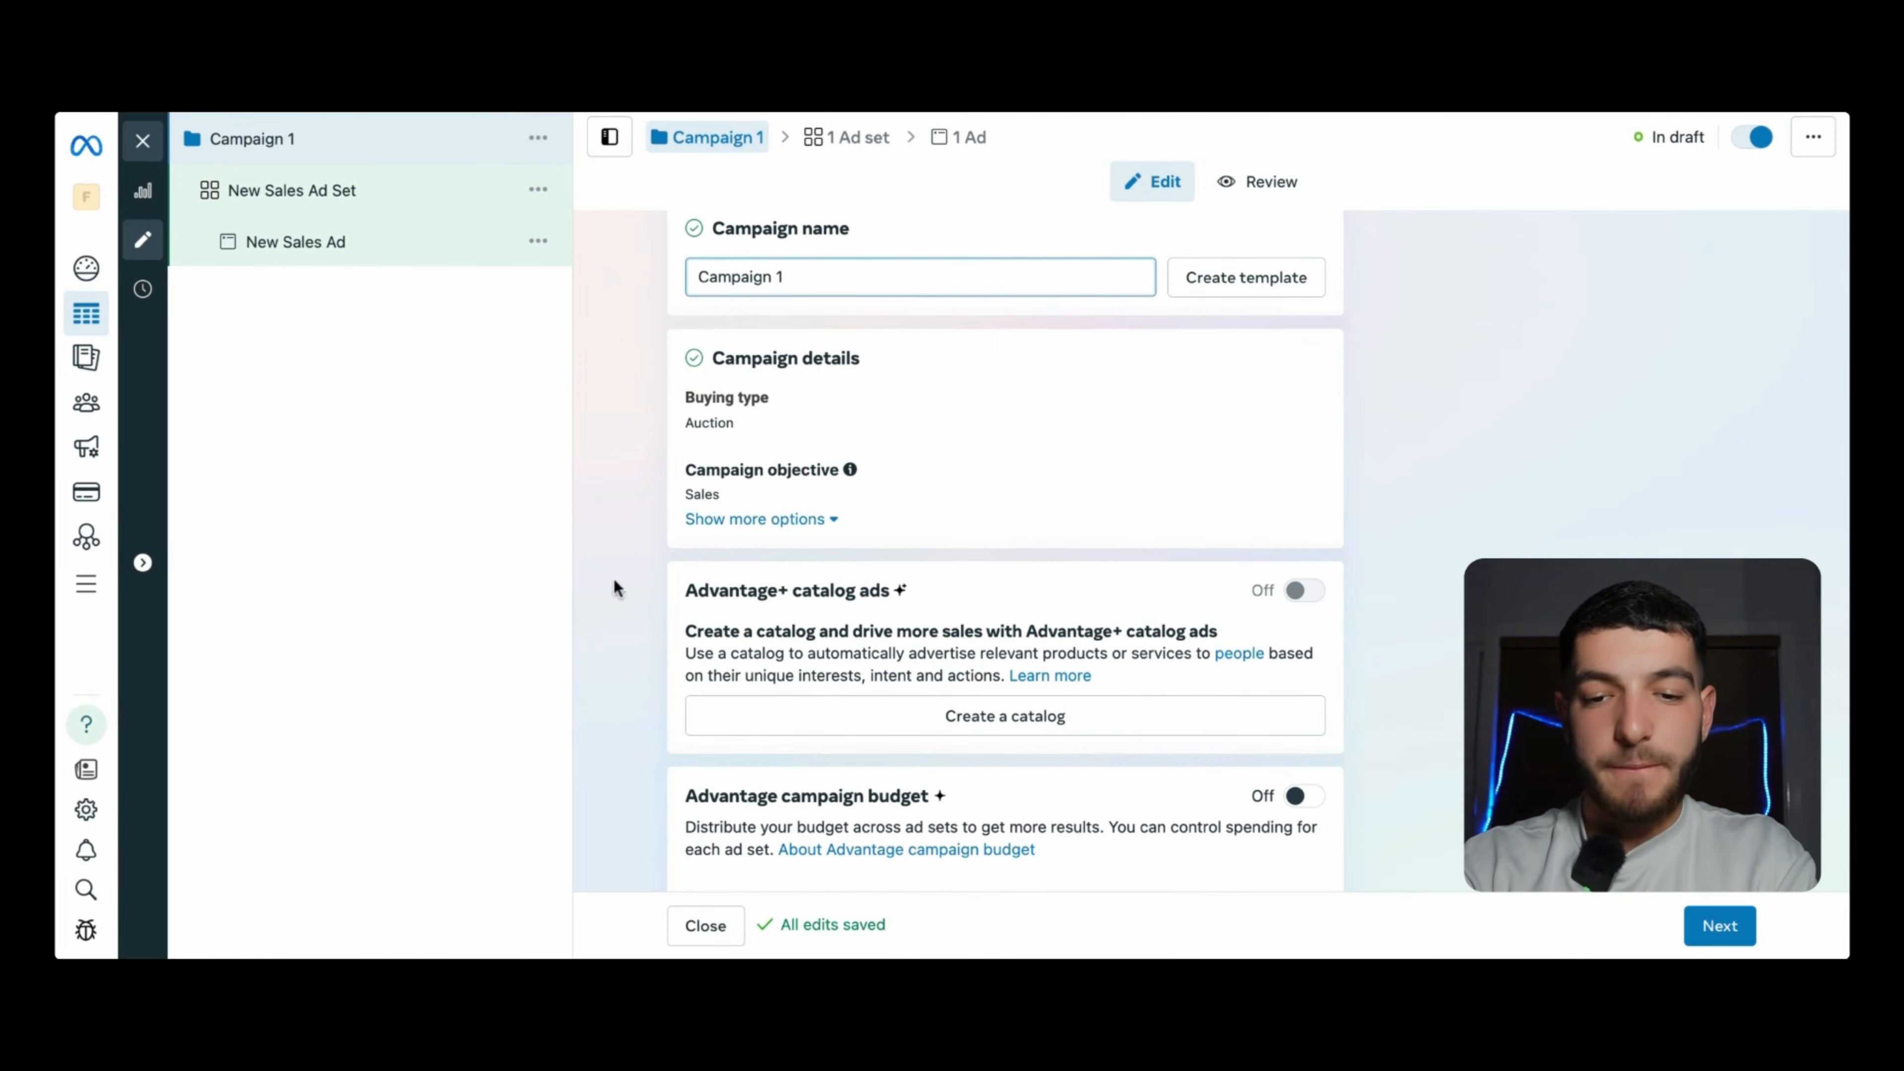
scroll(738, 514, "down", 1)
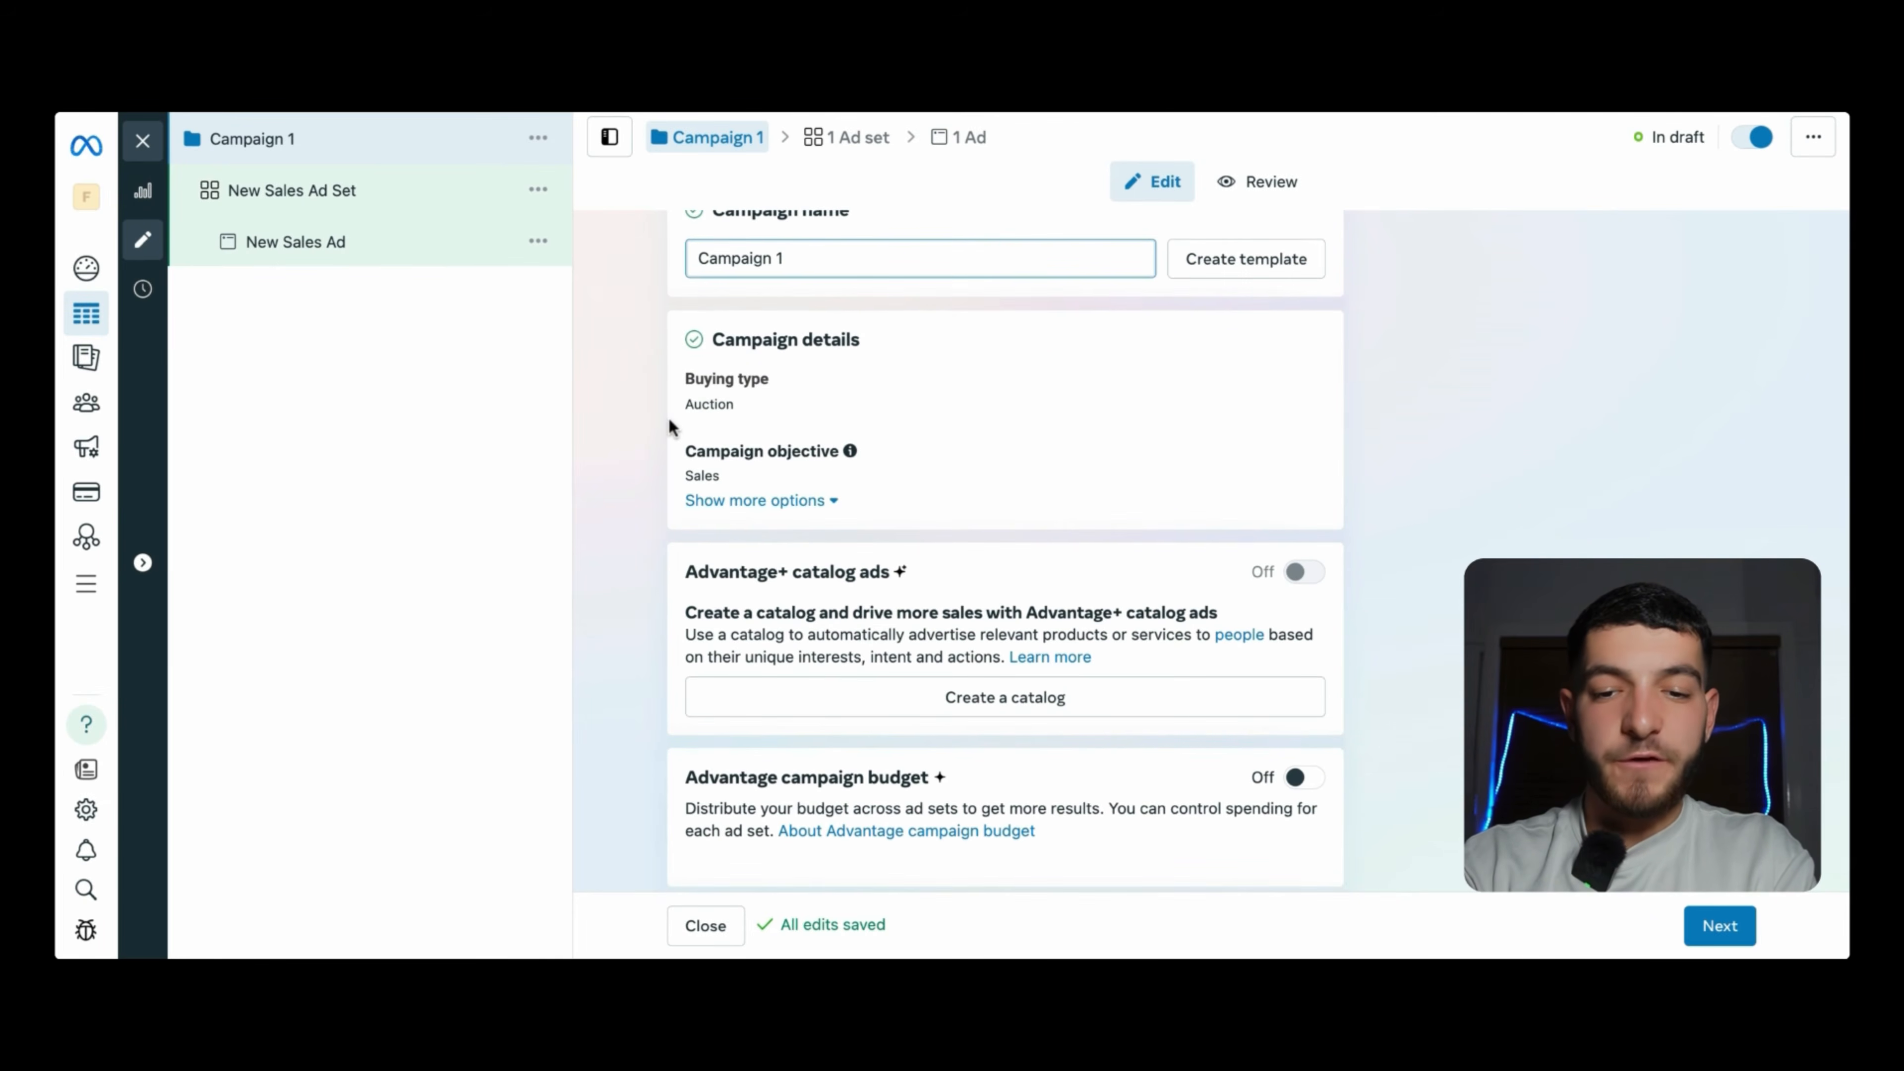
scroll(772, 442, "down", 4)
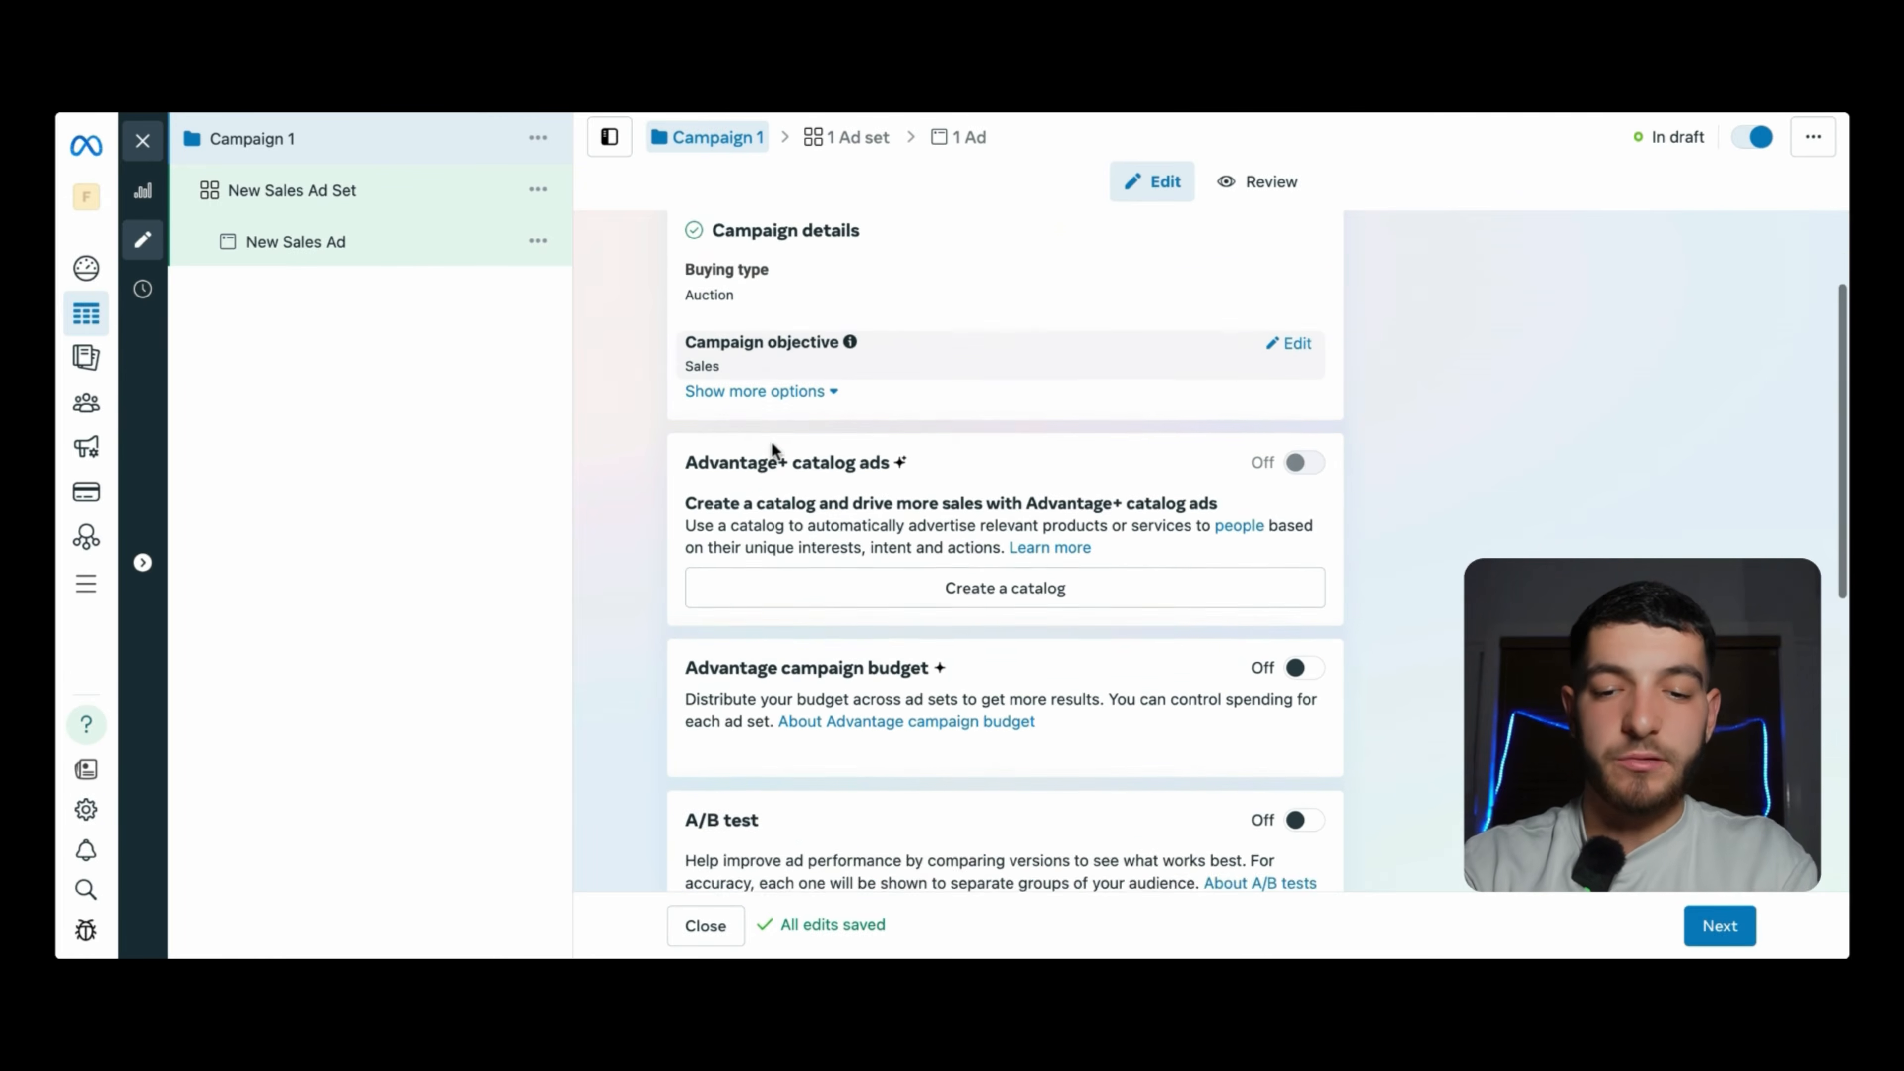
scroll(772, 449, "down", 3)
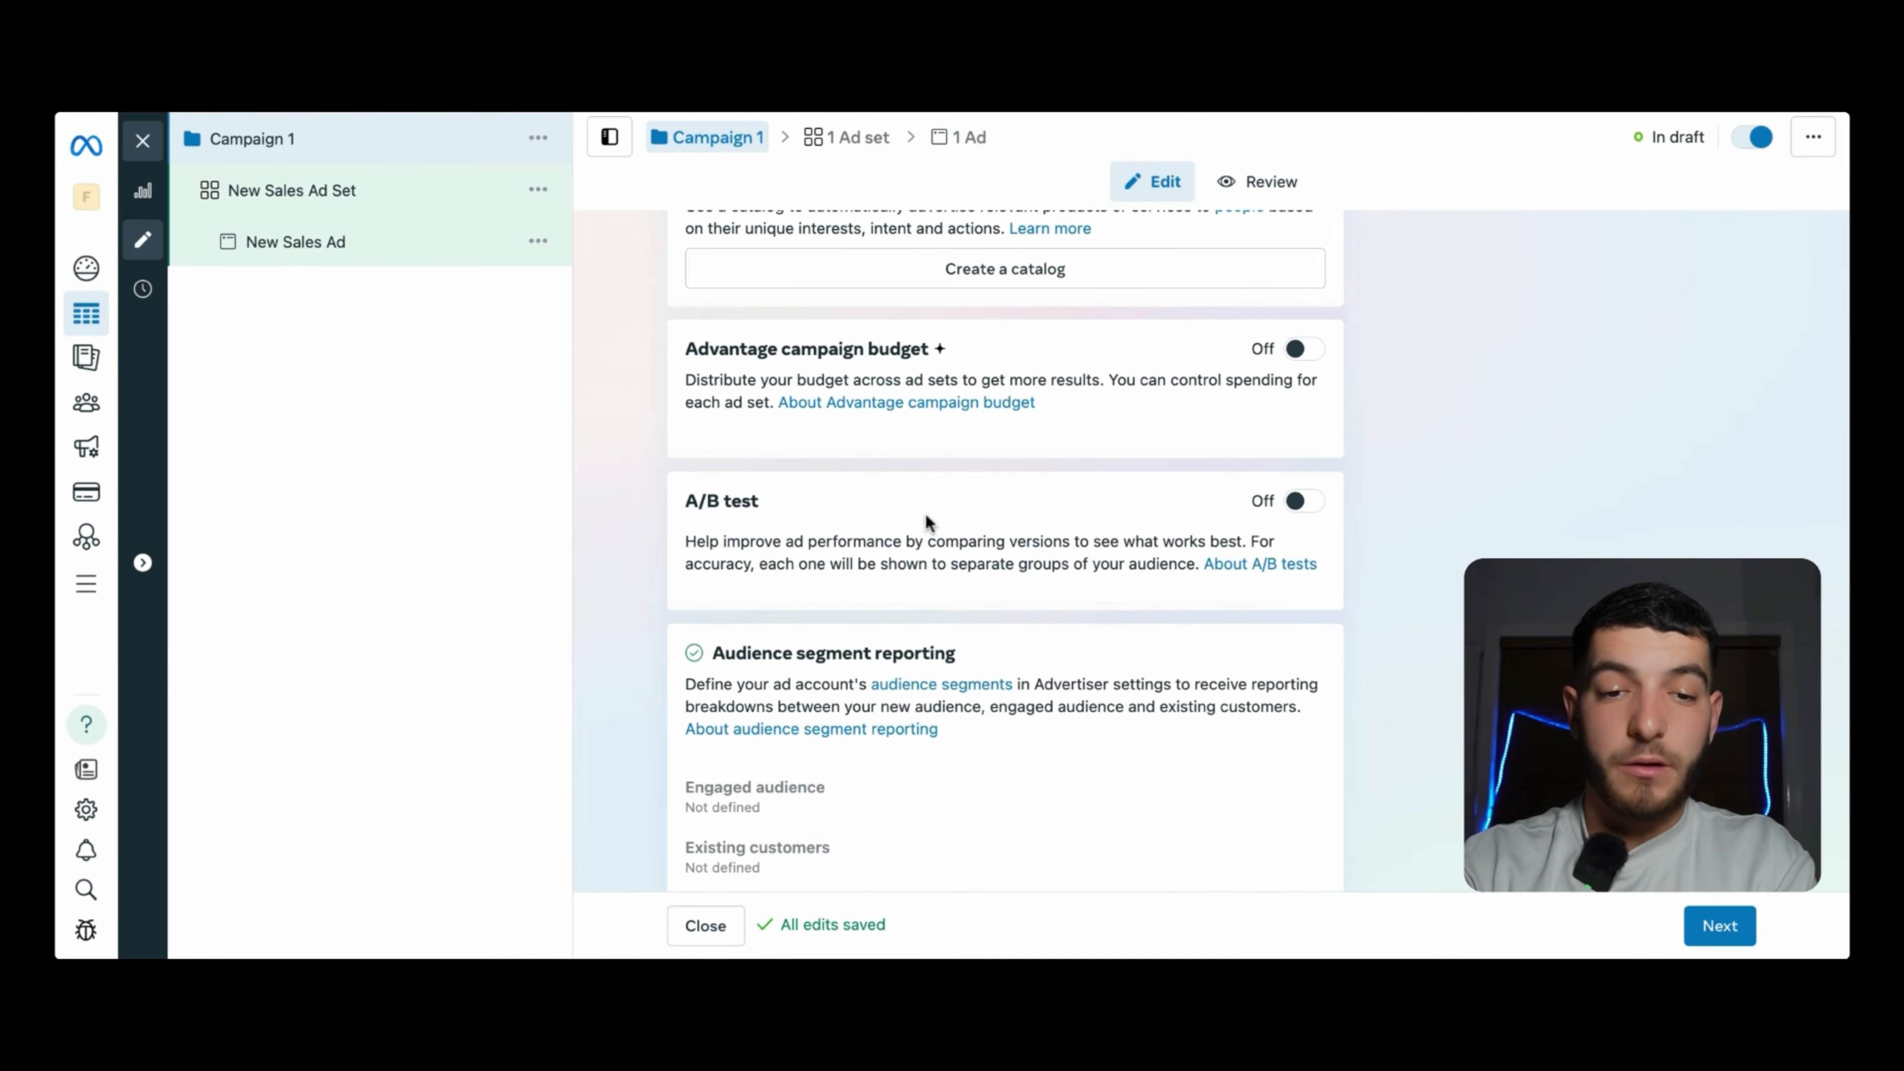
scroll(814, 348, "down", 1)
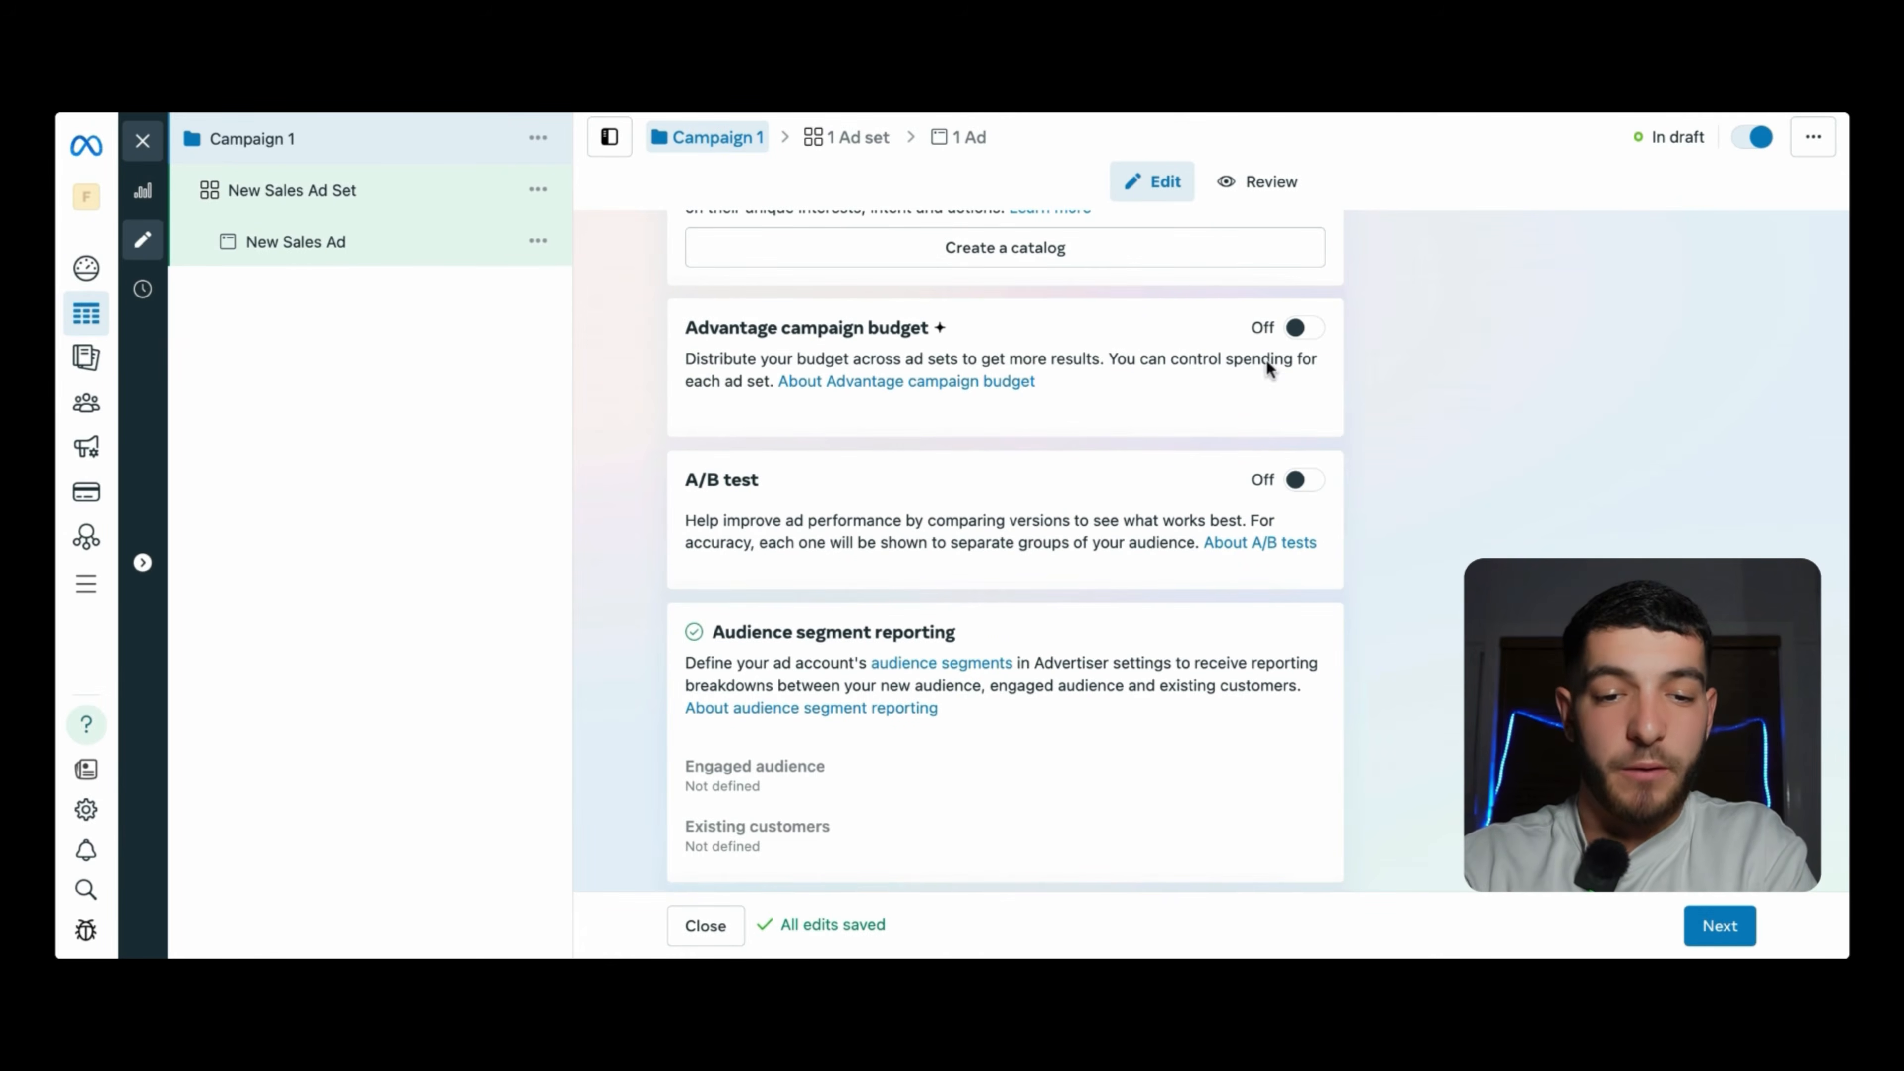
scroll(882, 328, "down", 4)
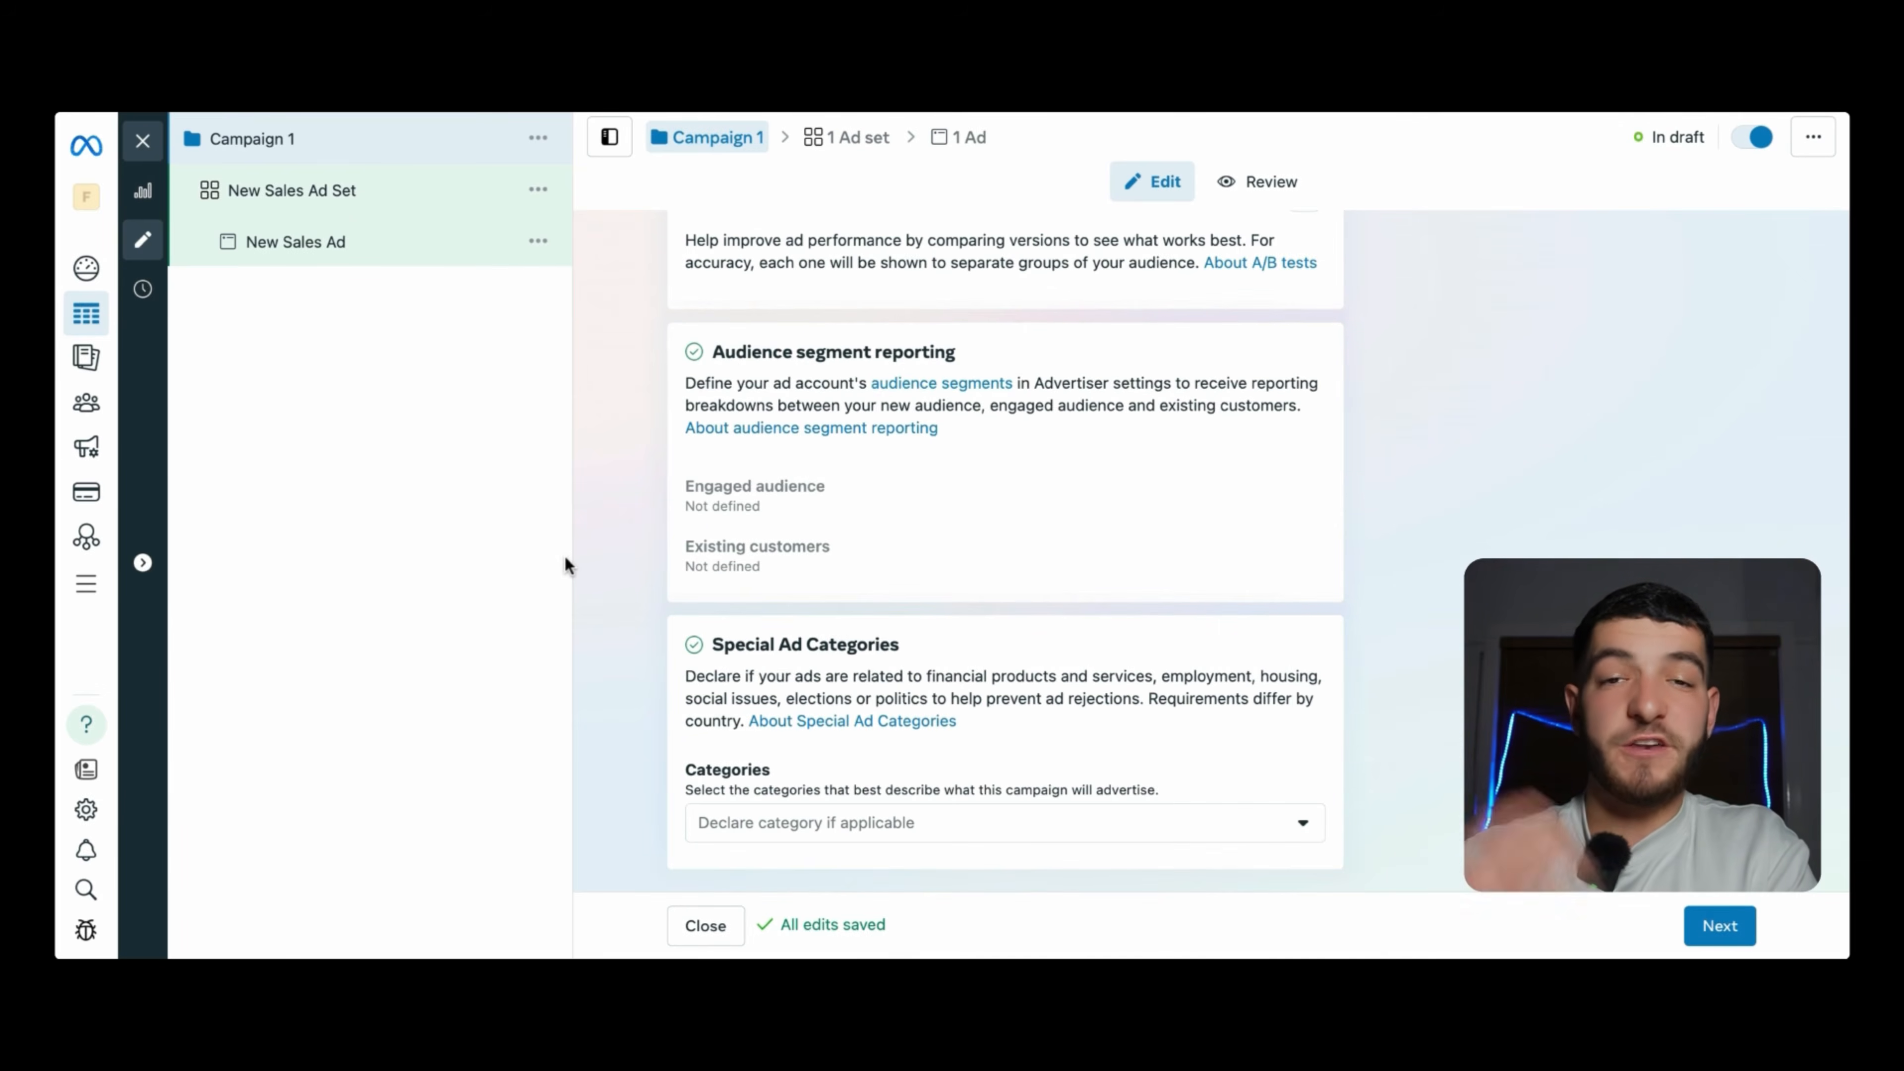
- Rename New Sales Ad Set to 'Ad Set 1', keeping website conversions and $20.00 daily budget
left_click(318, 212)
left_click_drag(841, 302, 701, 300)
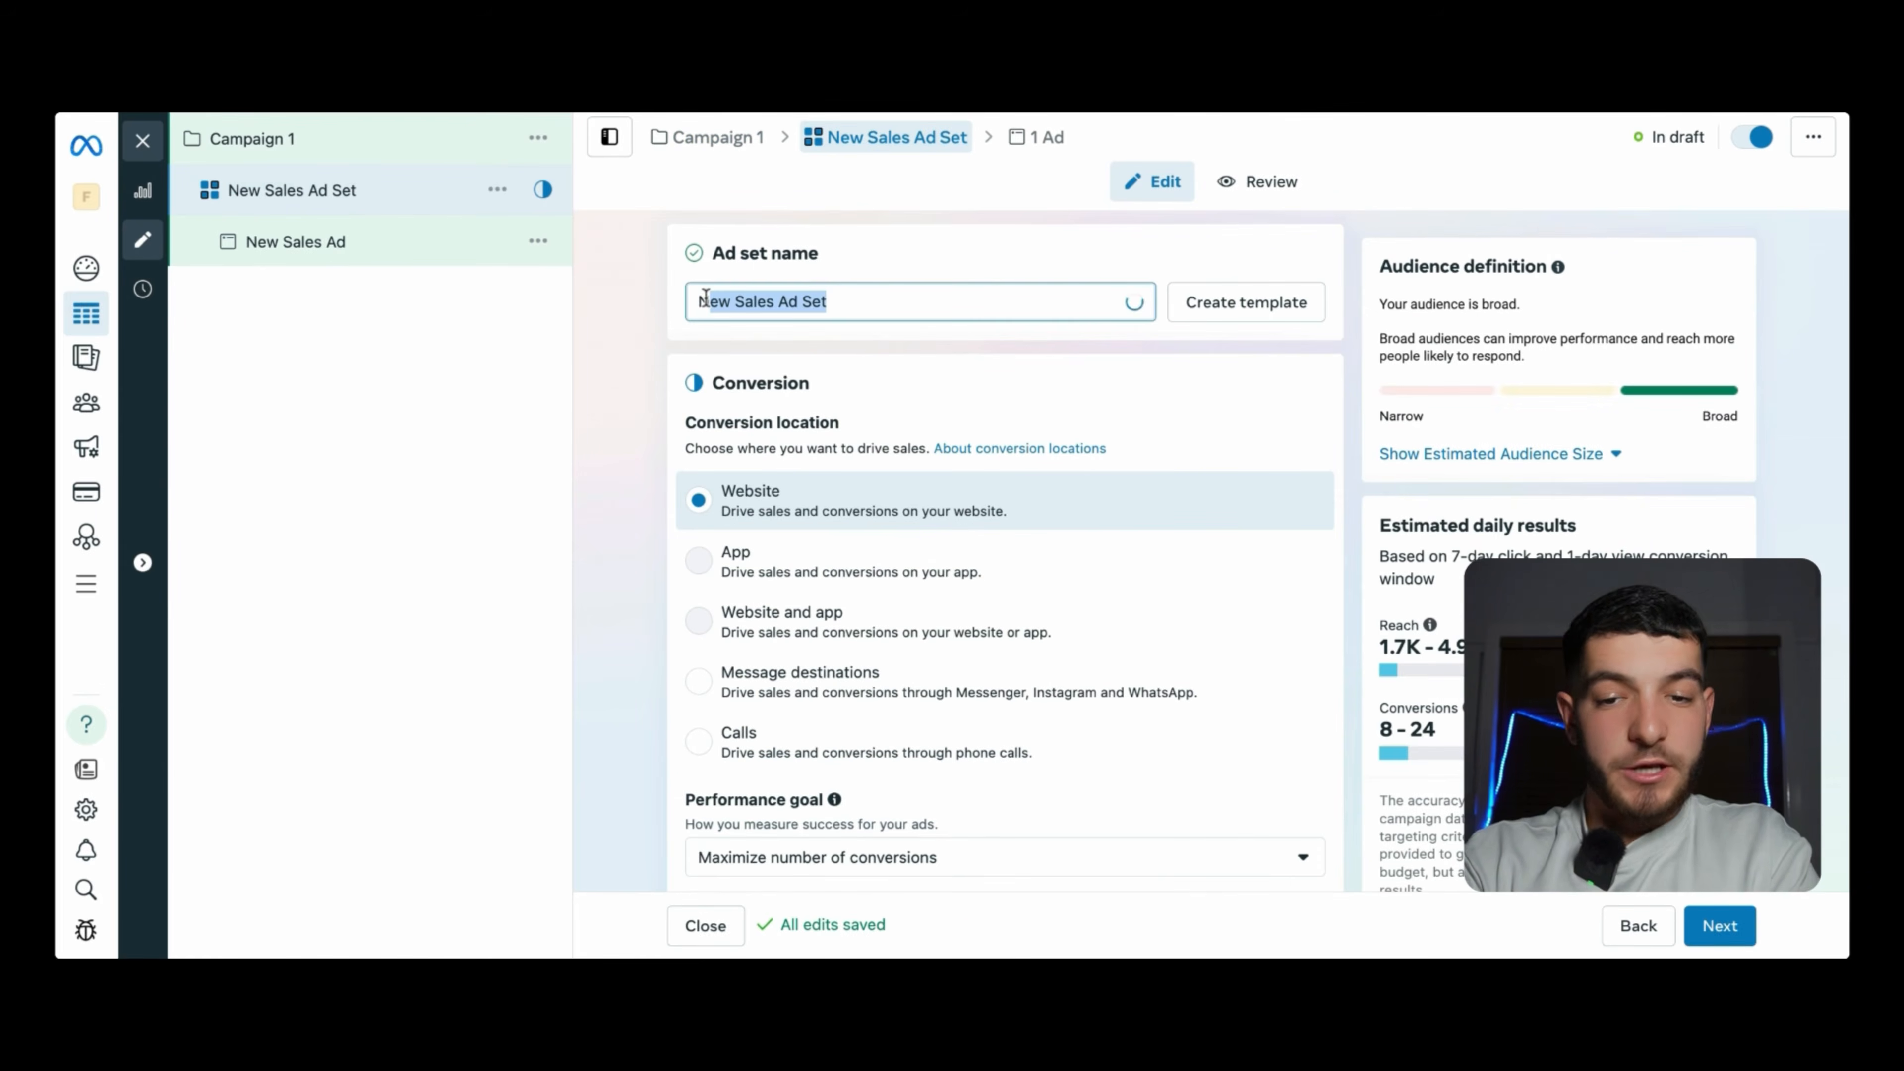
type("Ad Set 1")
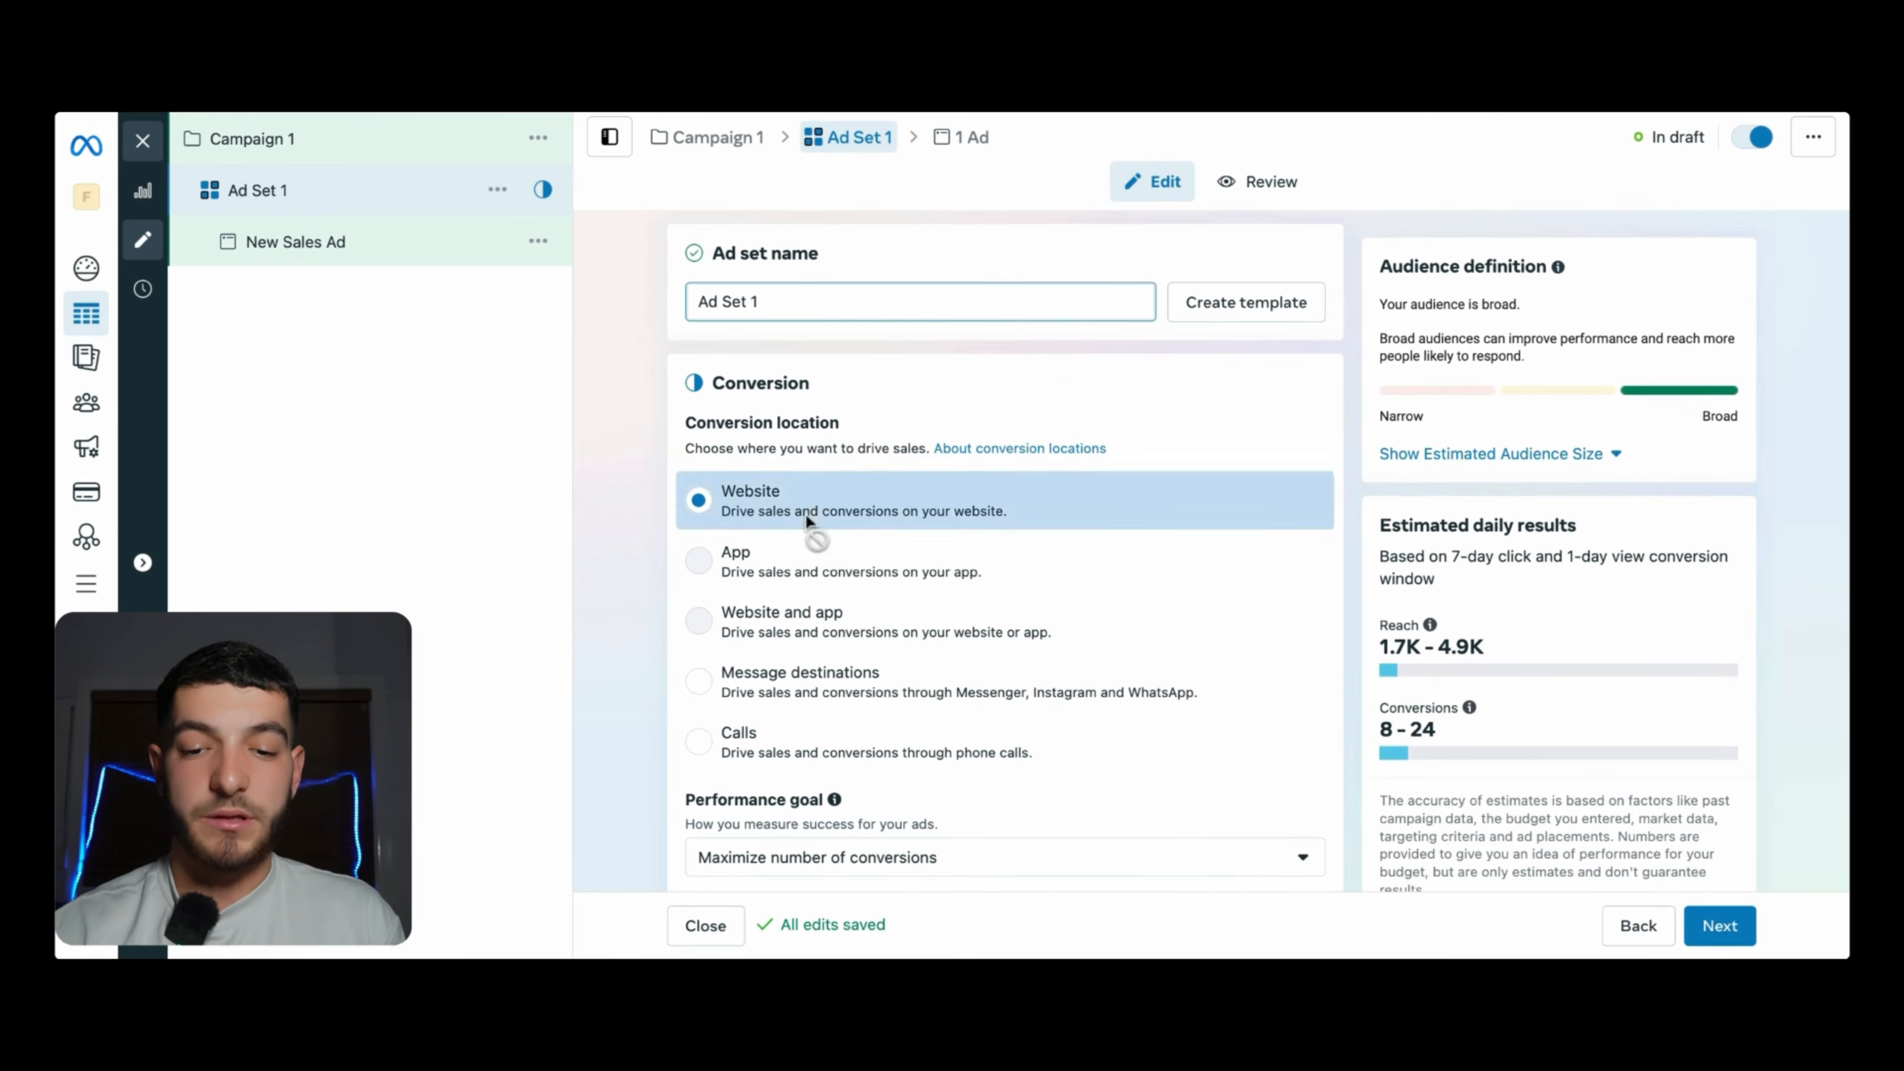
scroll(791, 533, "down", 4)
scroll(796, 533, "down", 3)
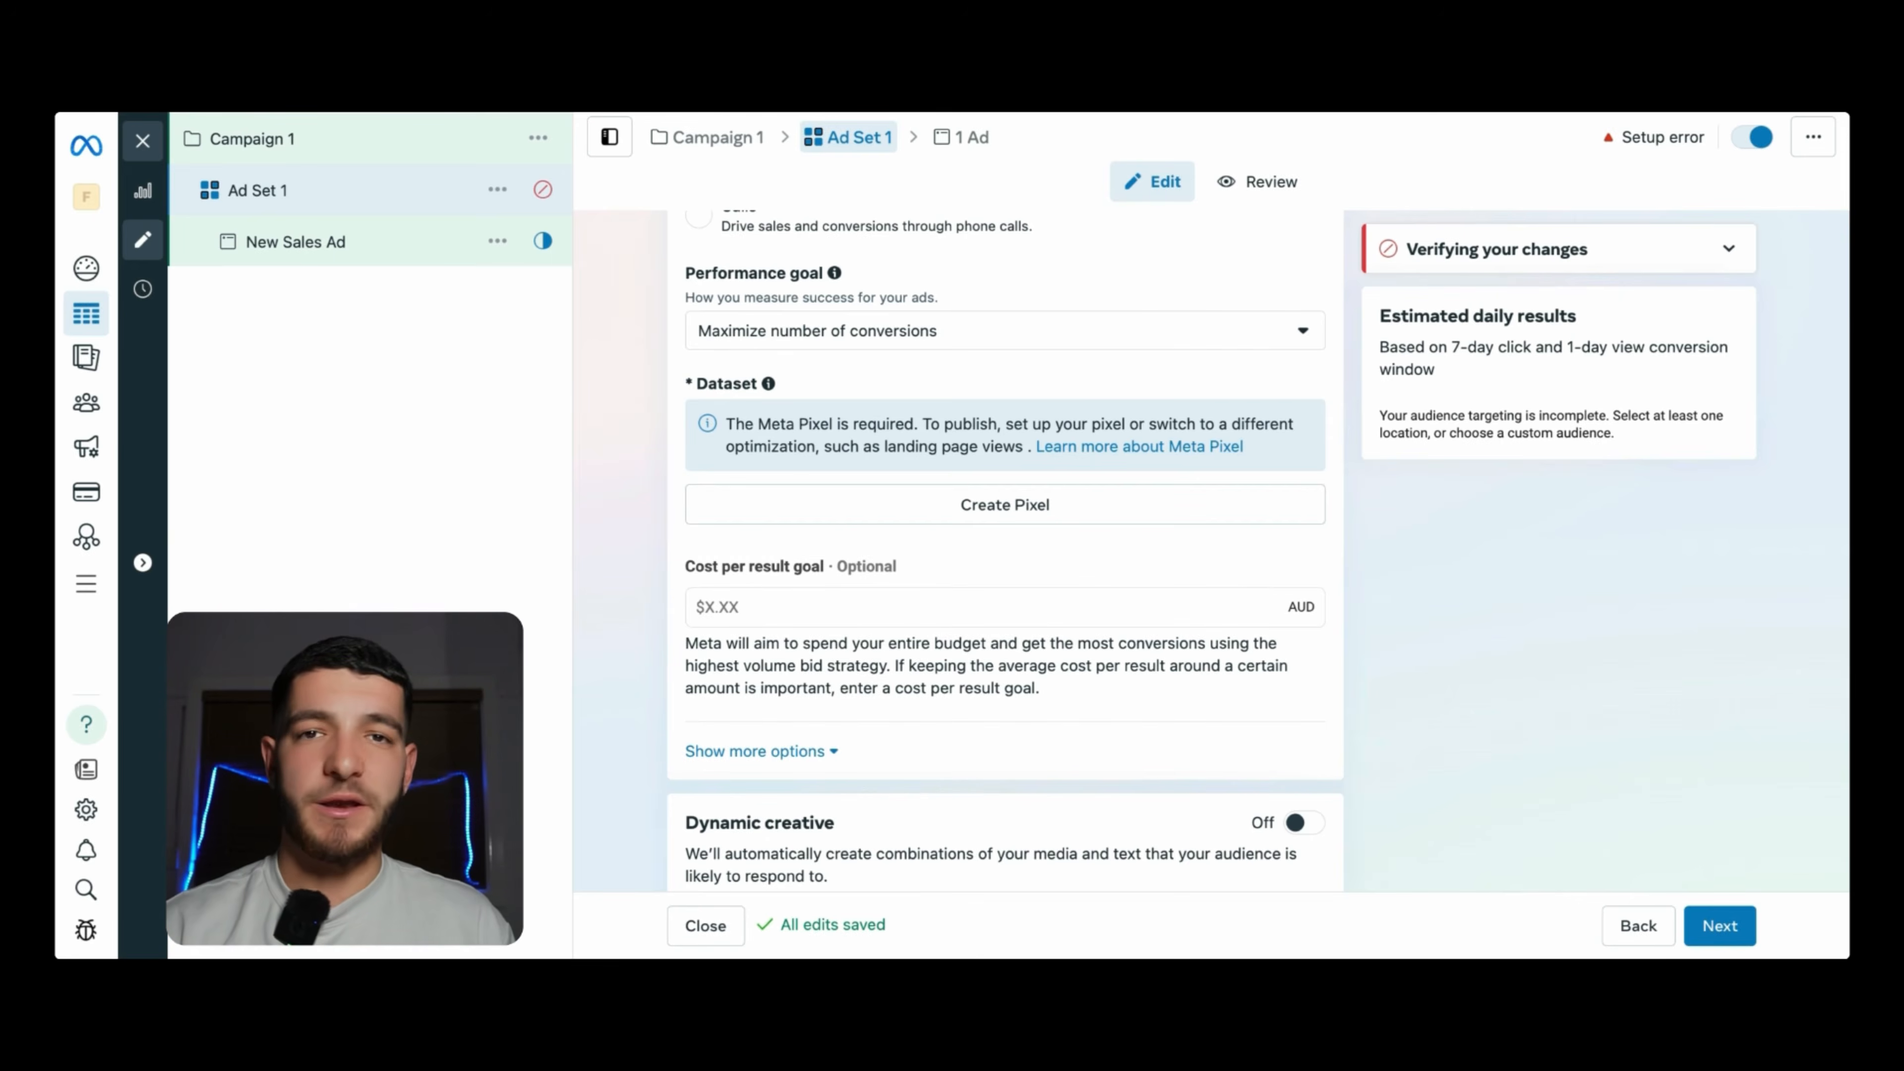
scroll(727, 552, "down", 5)
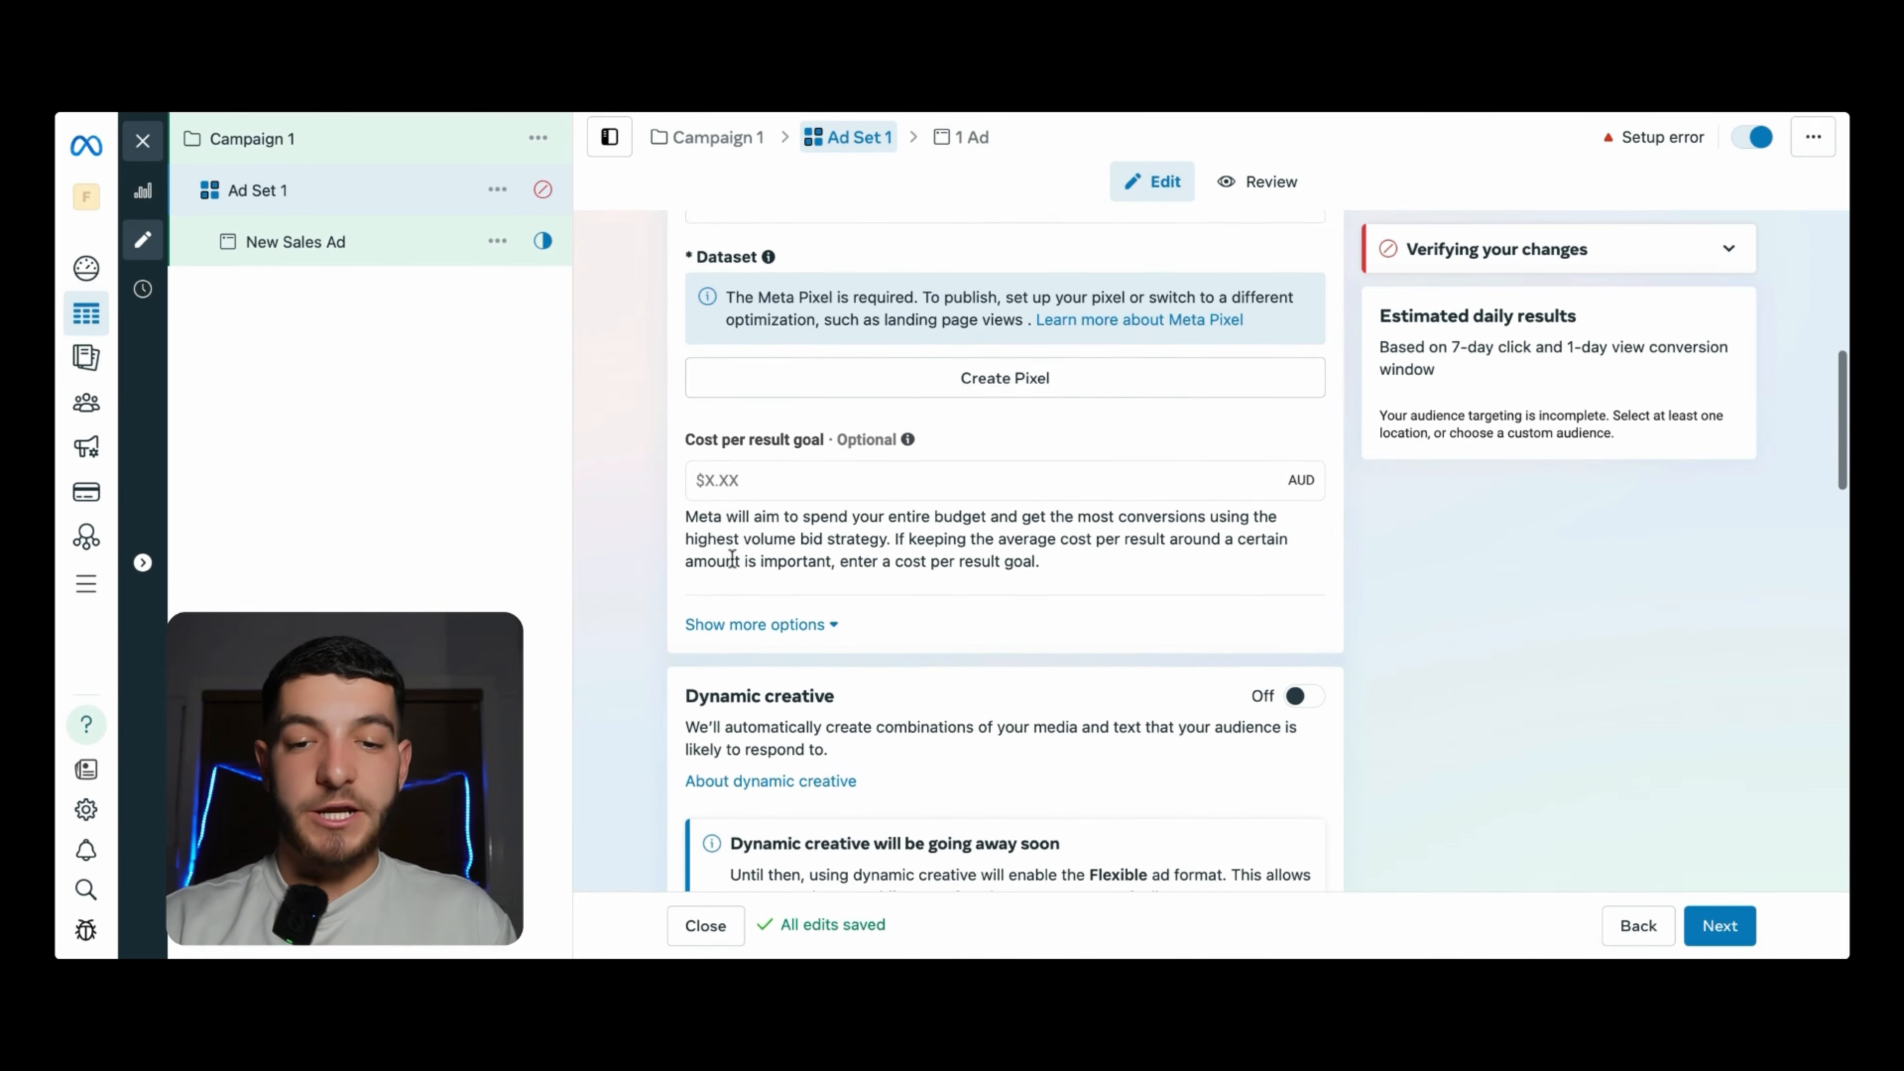
scroll(712, 449, "down", 6)
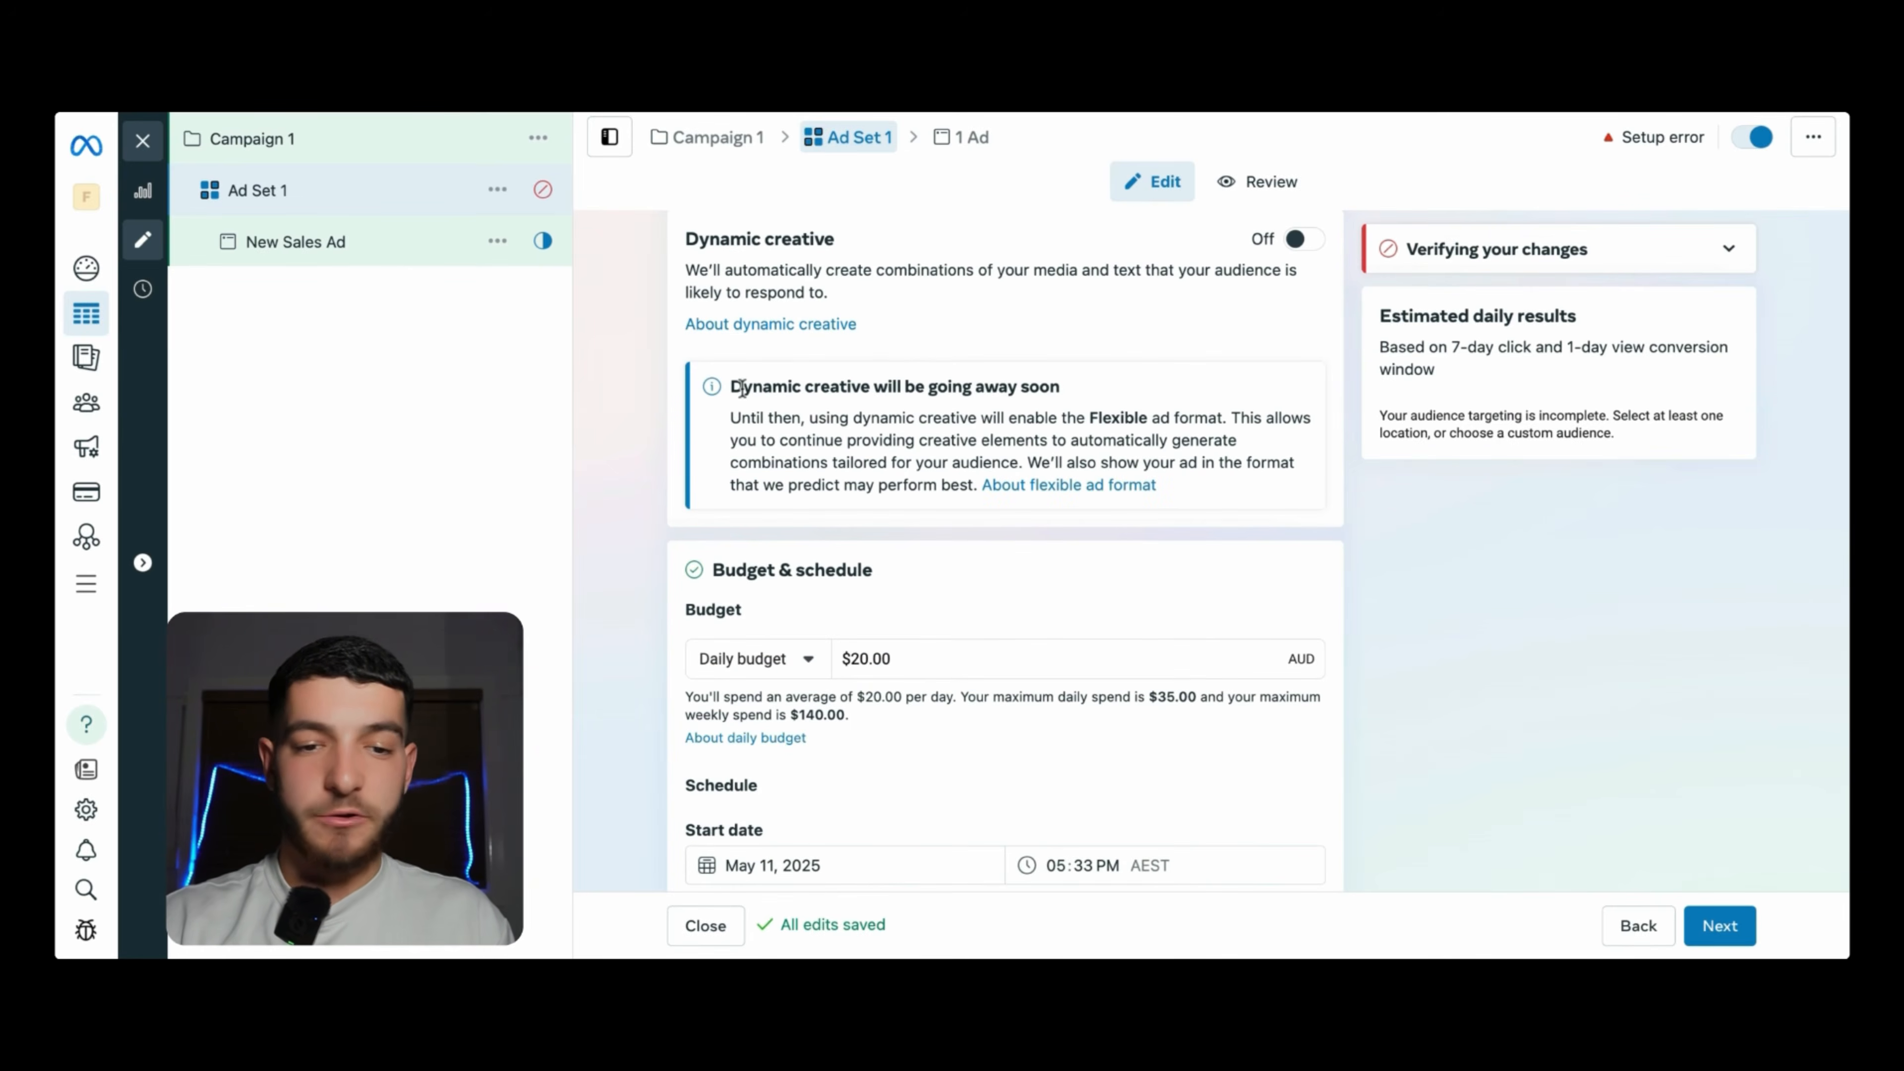
scroll(742, 388, "down", 6)
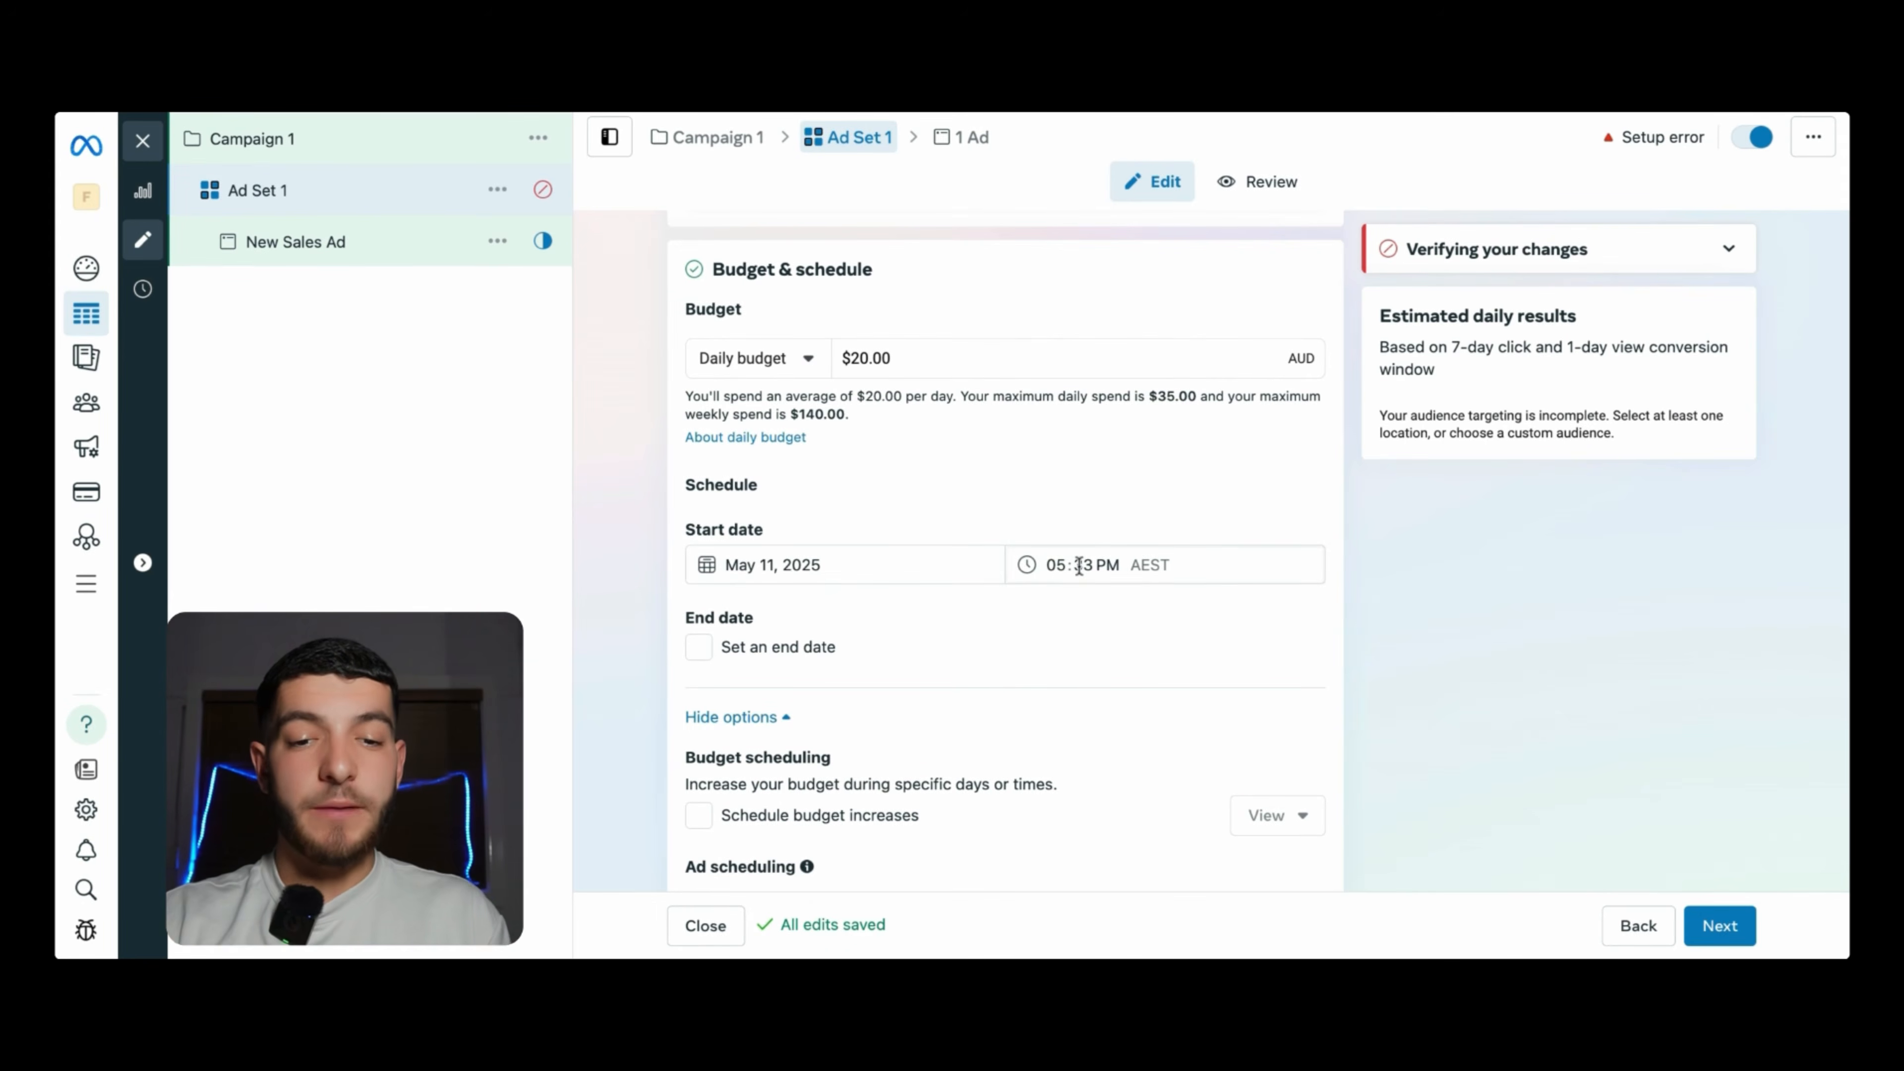
- Set the ad set's start to 12 May 2025 at 12:00 AM
left_click(1054, 567)
type("1200")
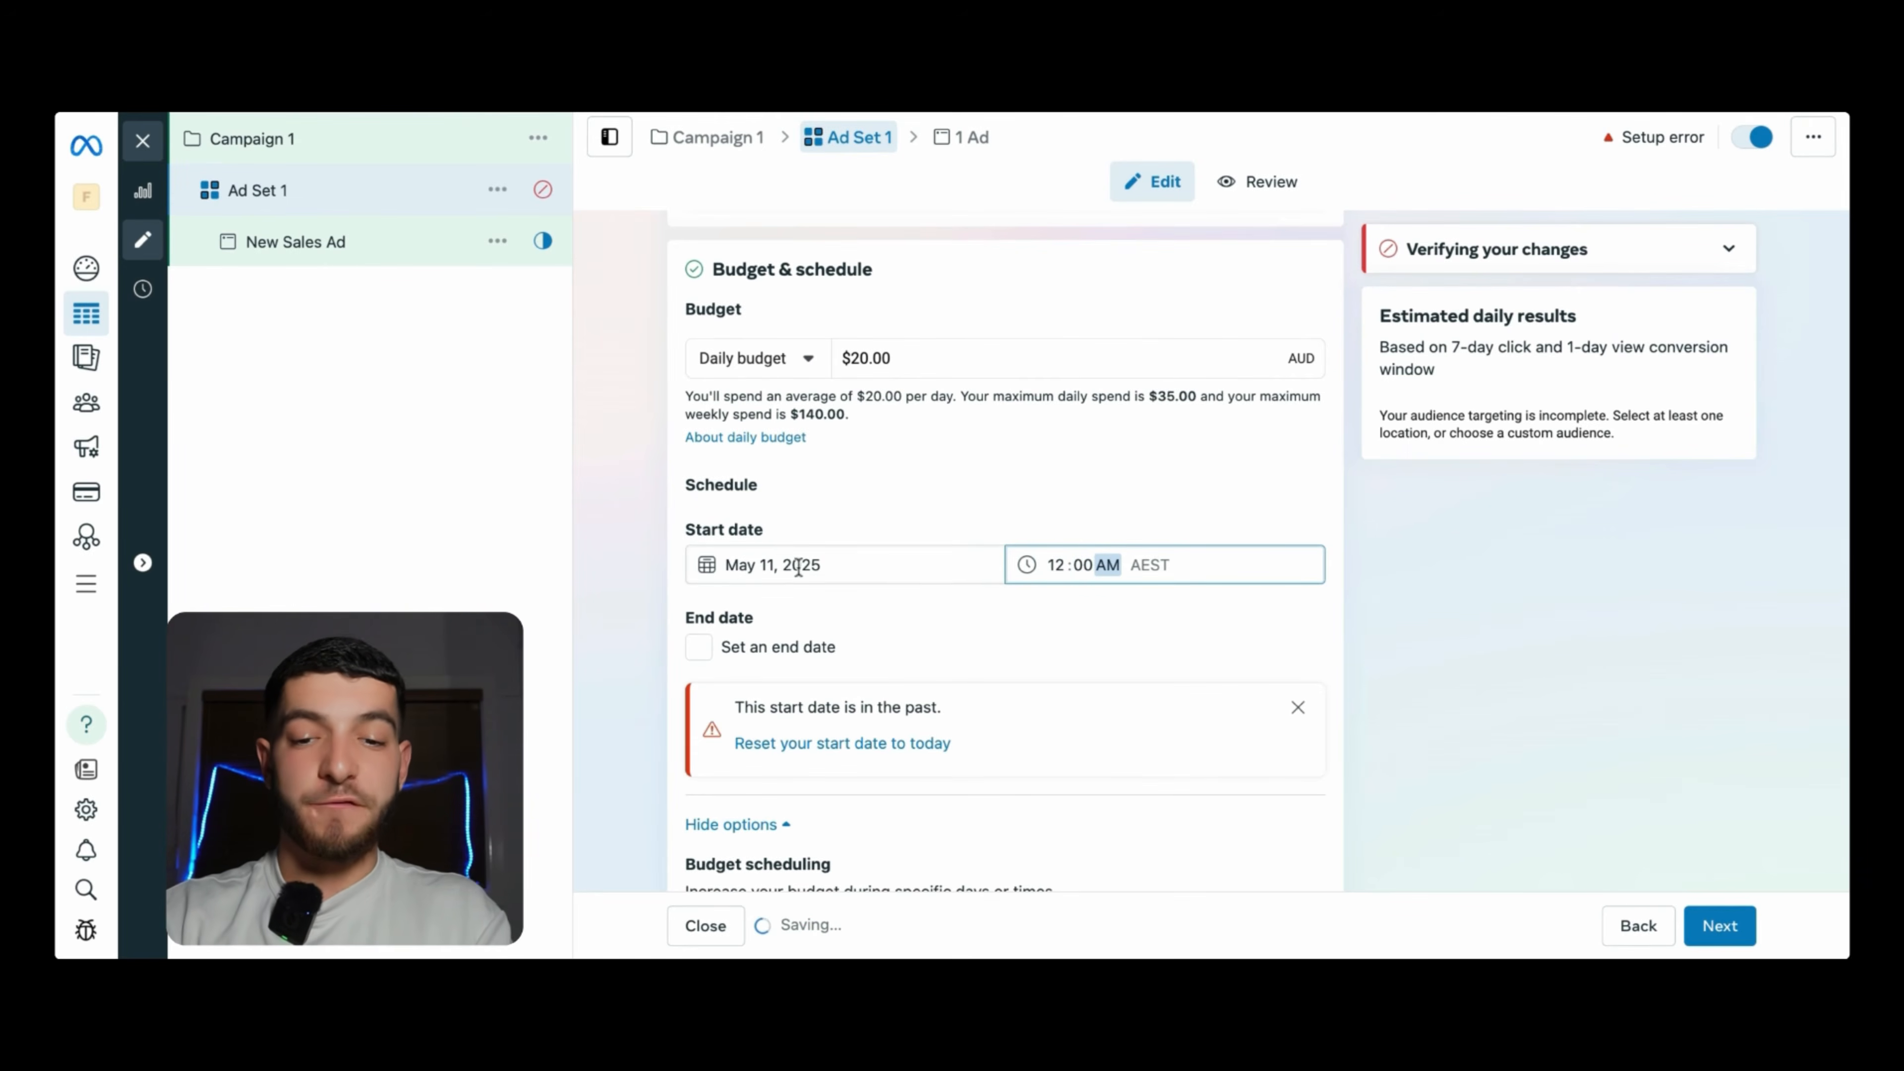
left_click(767, 564)
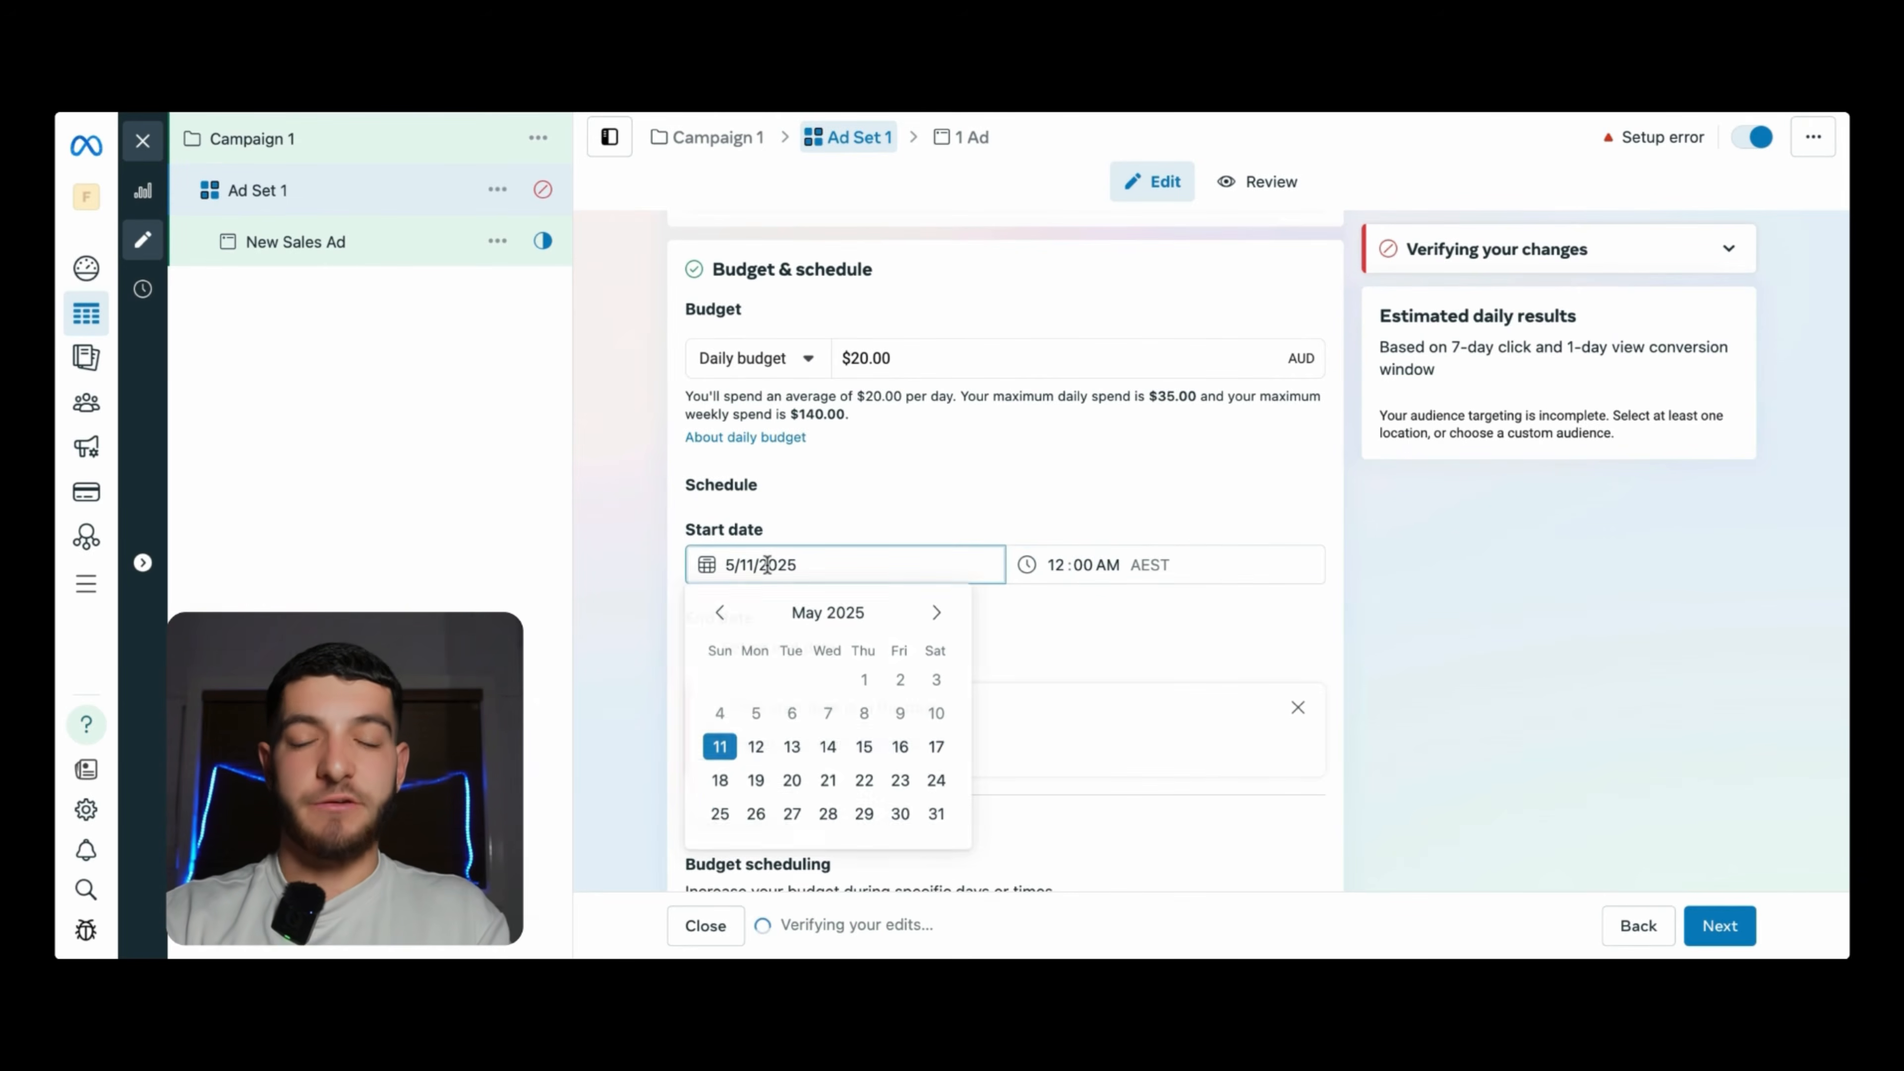
left_click(756, 746)
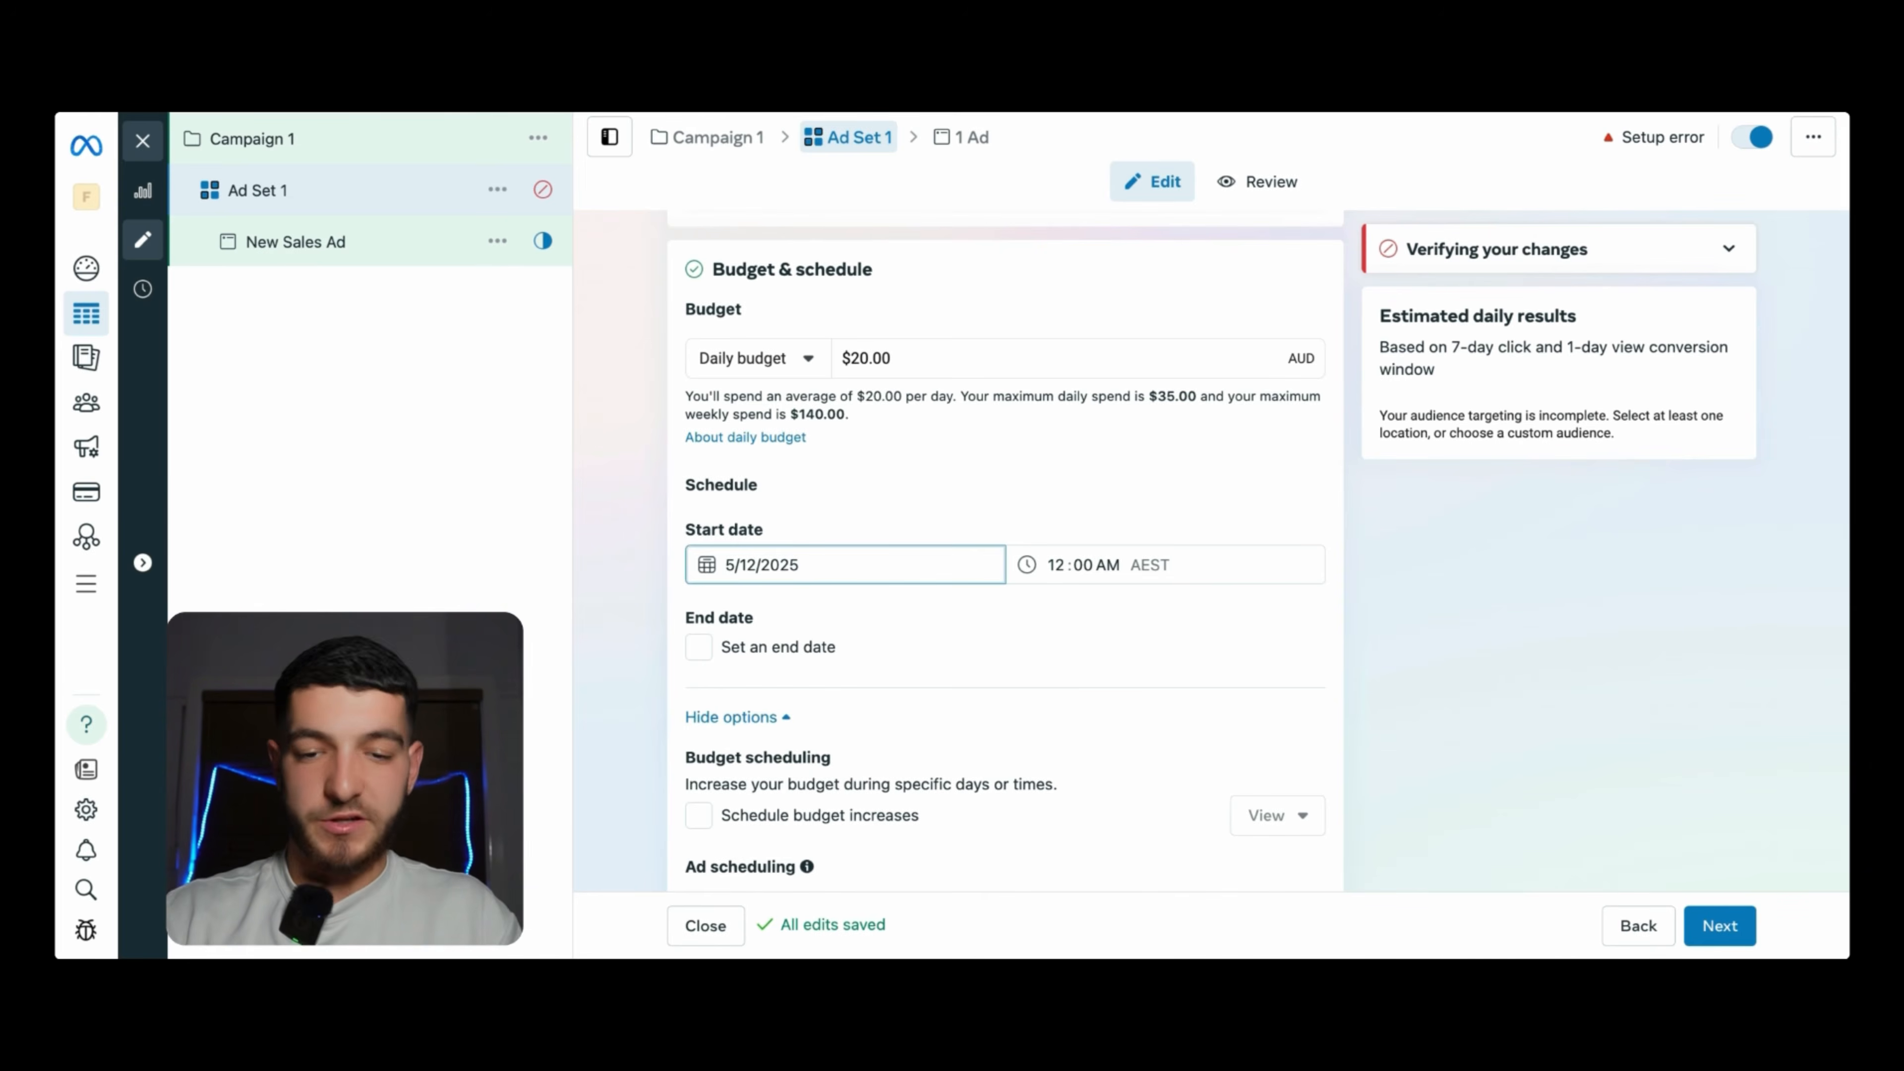
scroll(747, 439, "down", 7)
scroll(747, 439, "down", 4)
- Add United States as the ad set's target location
left_click(911, 519)
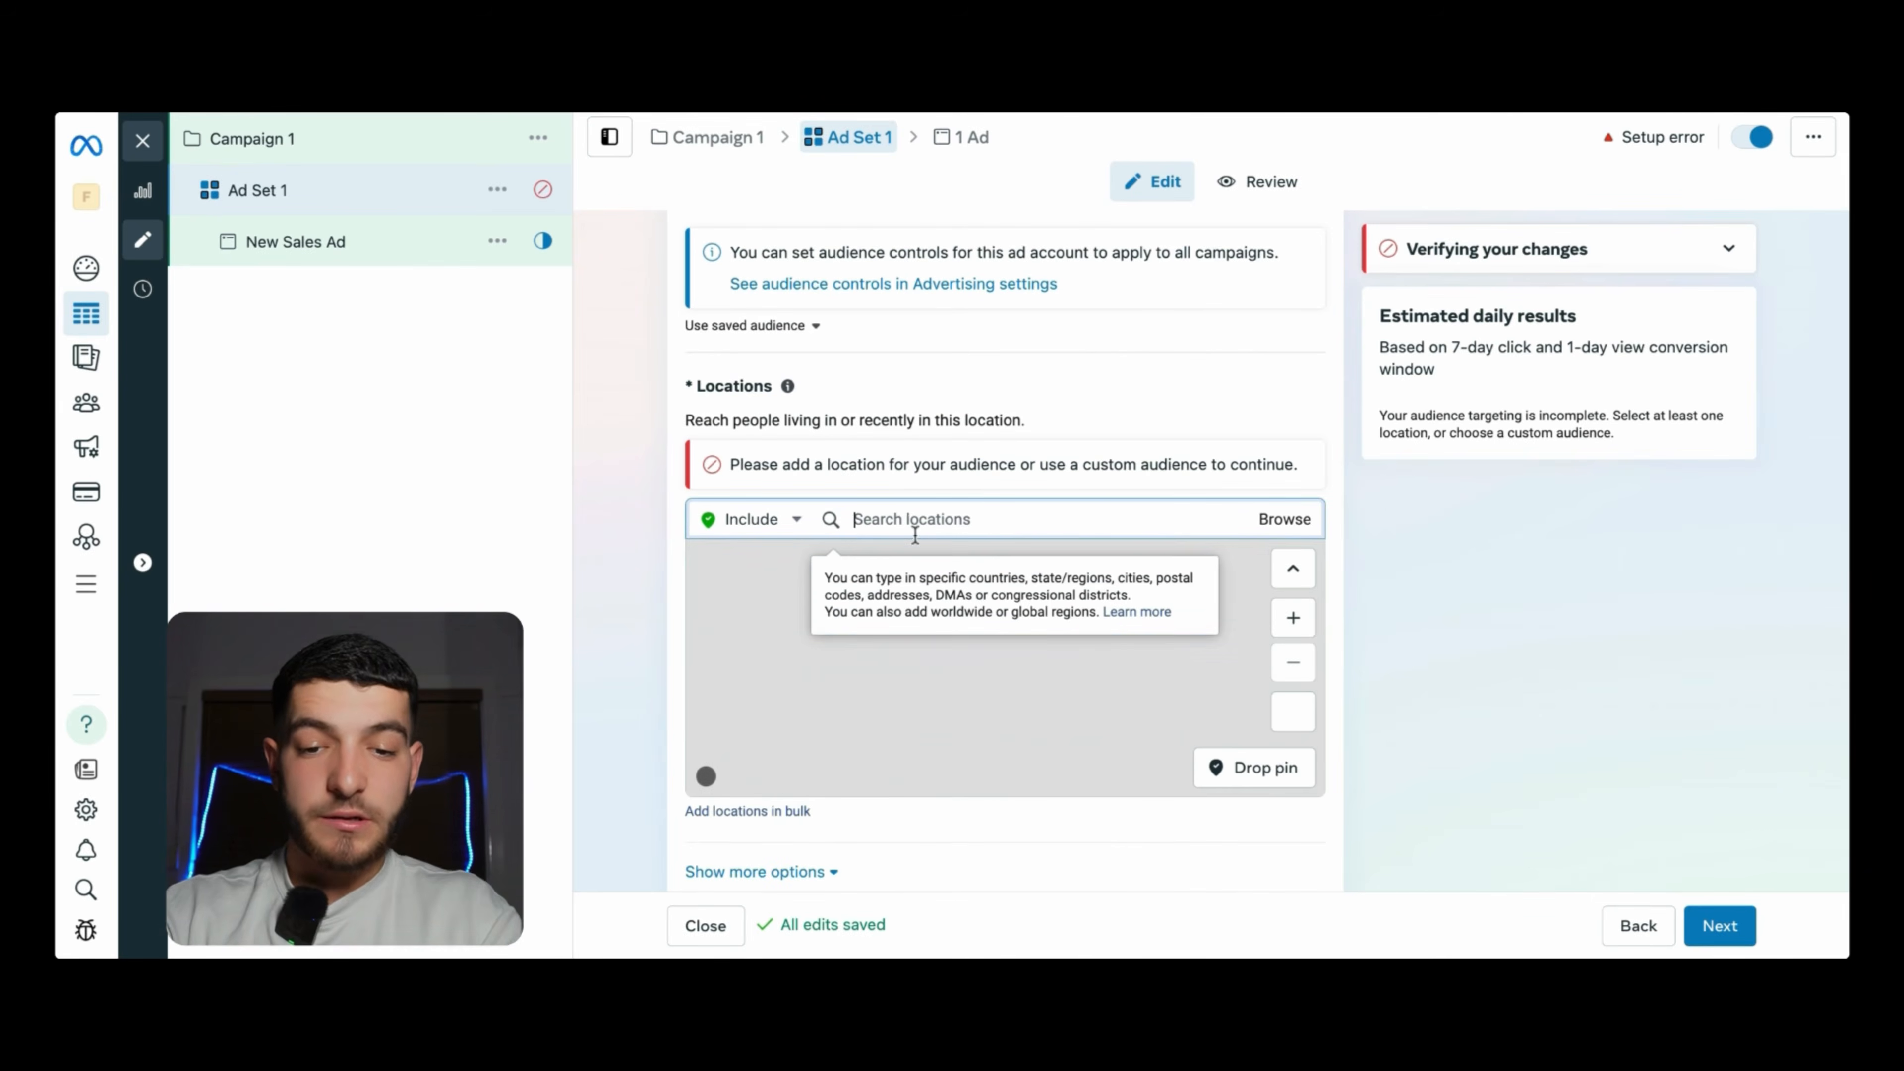
type("united")
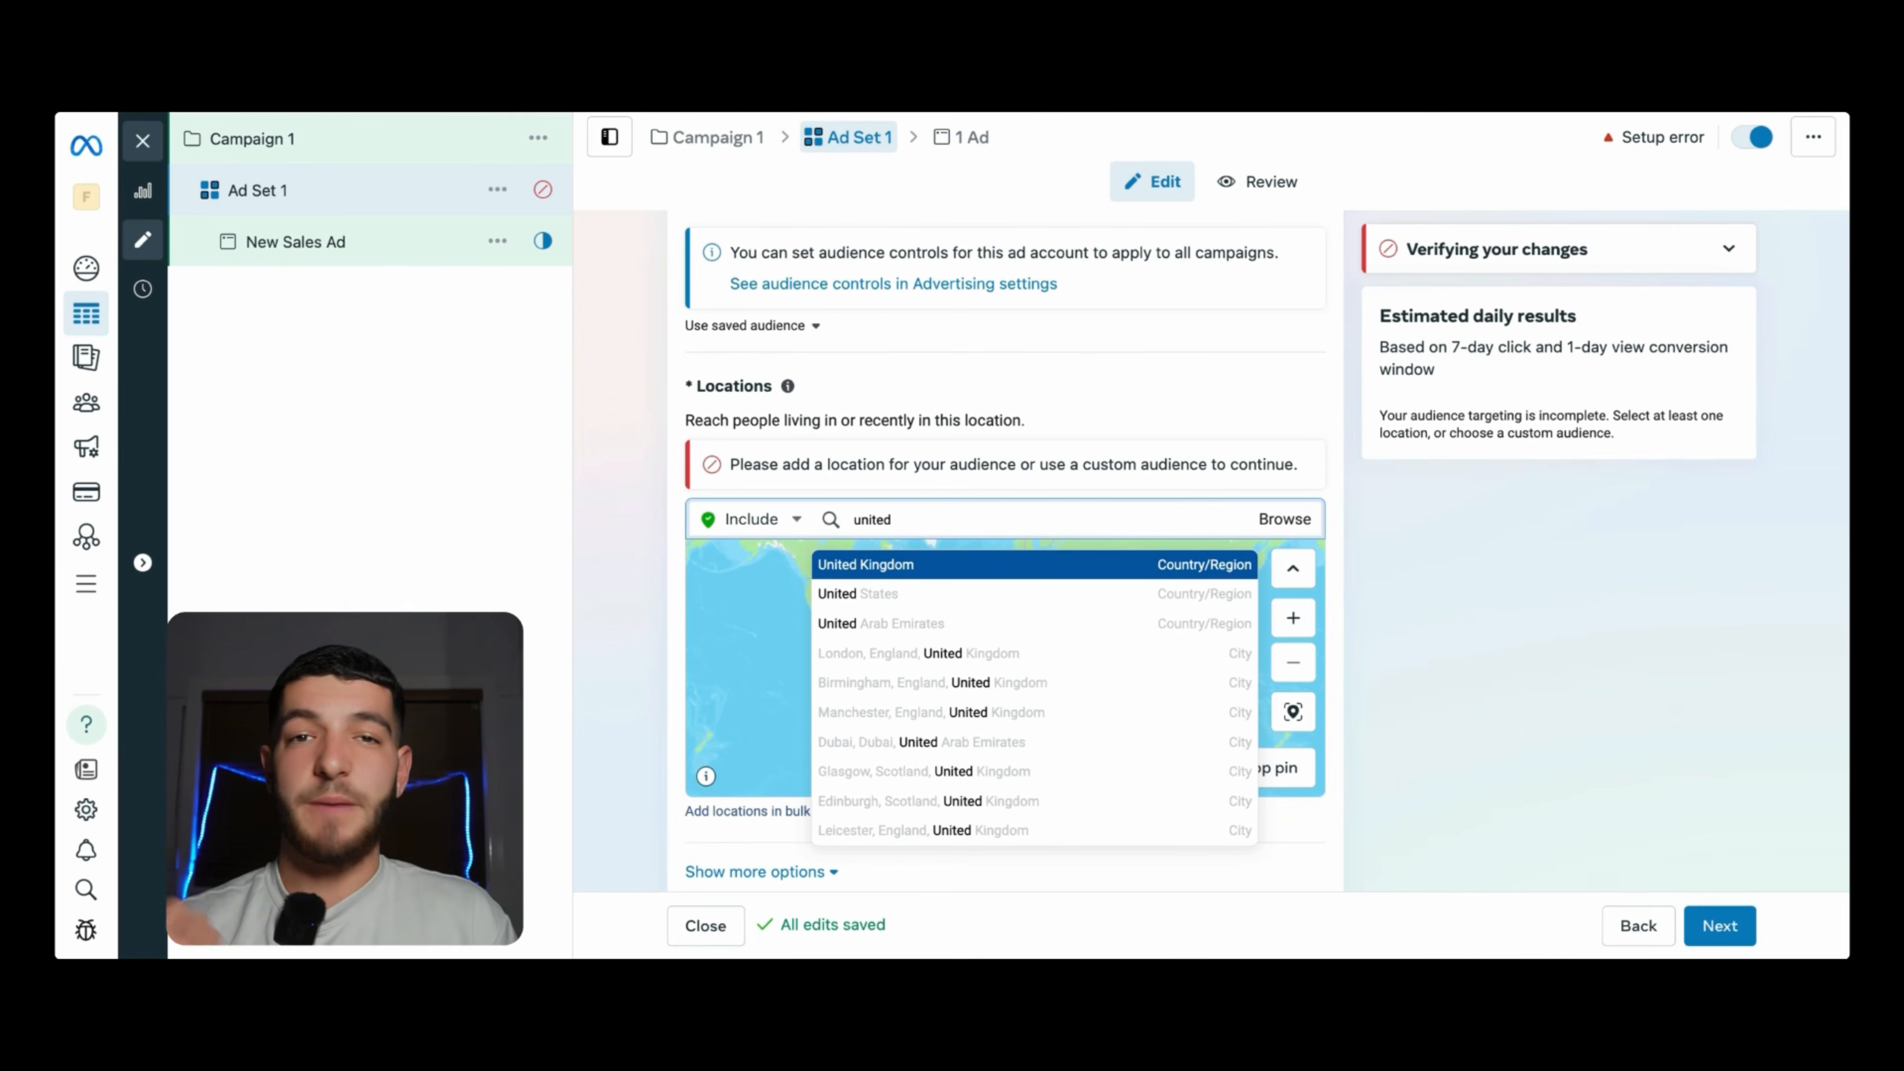
left_click(950, 606)
scroll(750, 675, "down", 3)
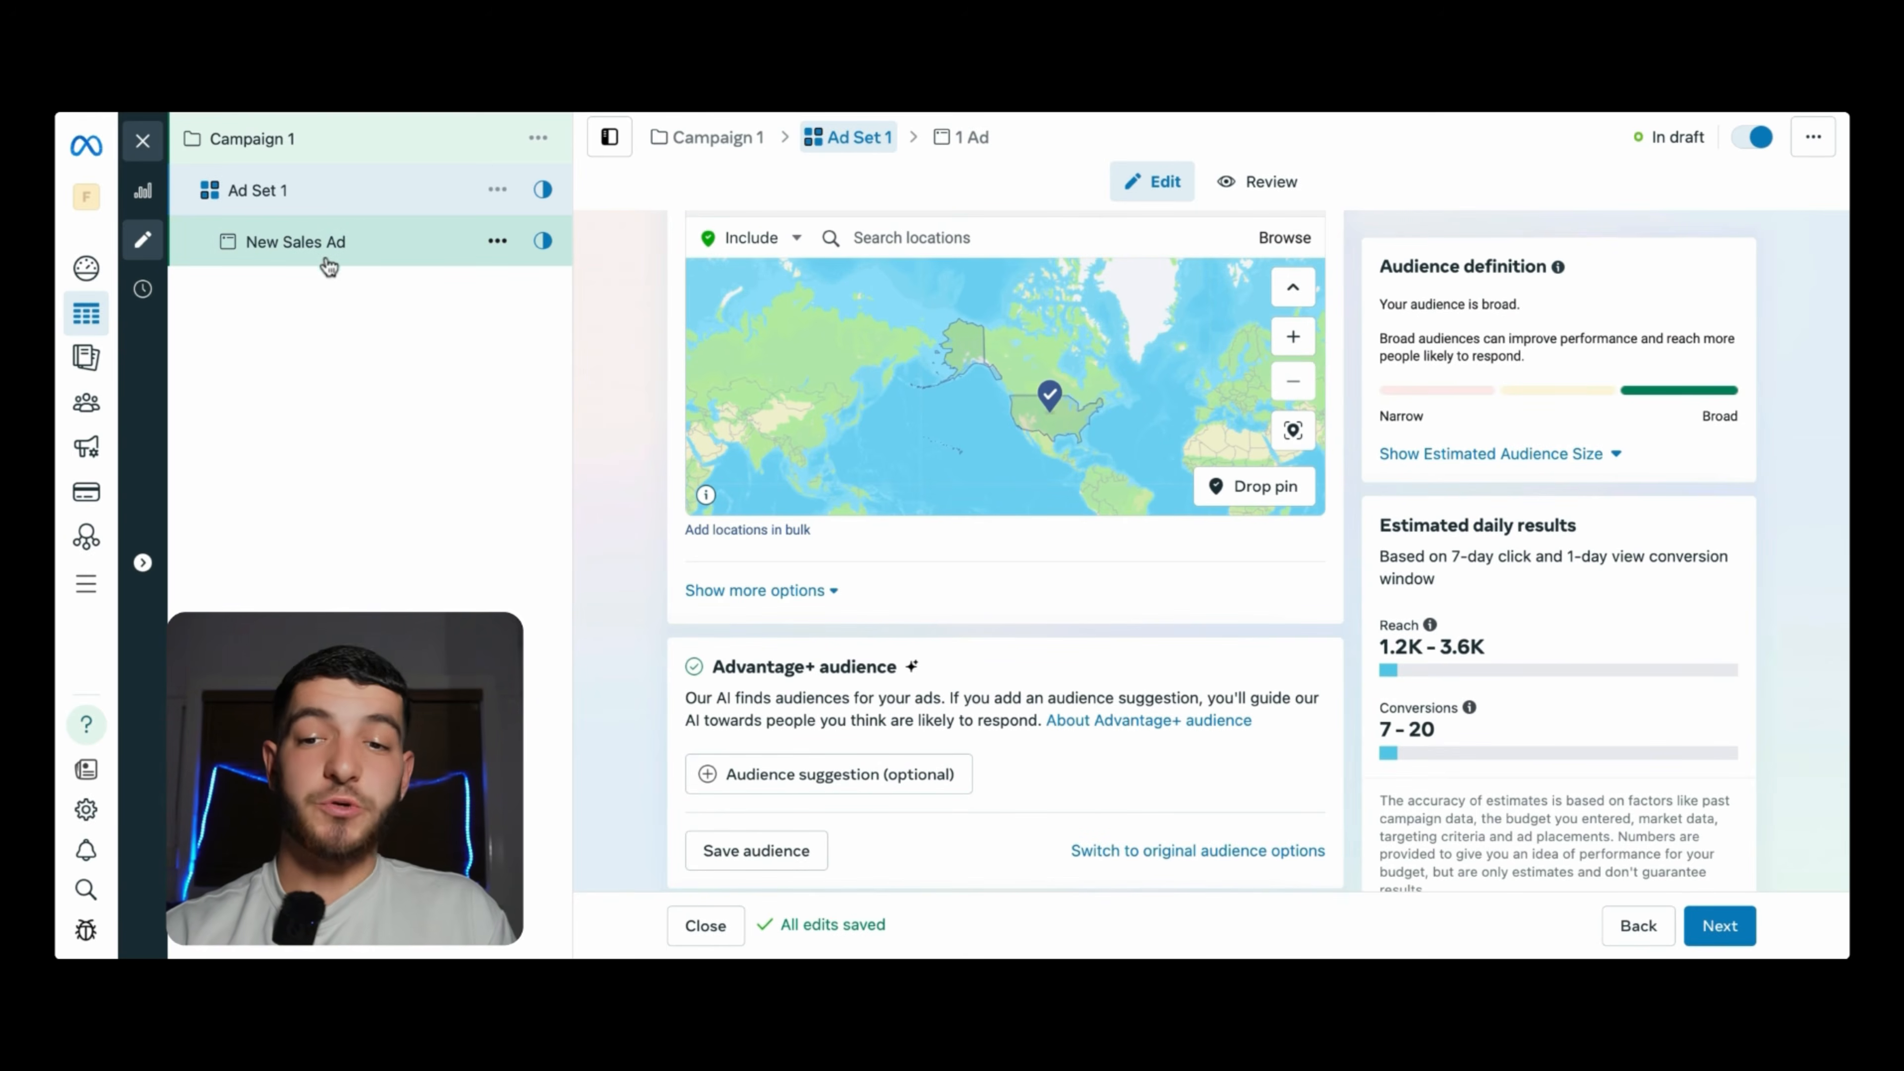
left_click(300, 244)
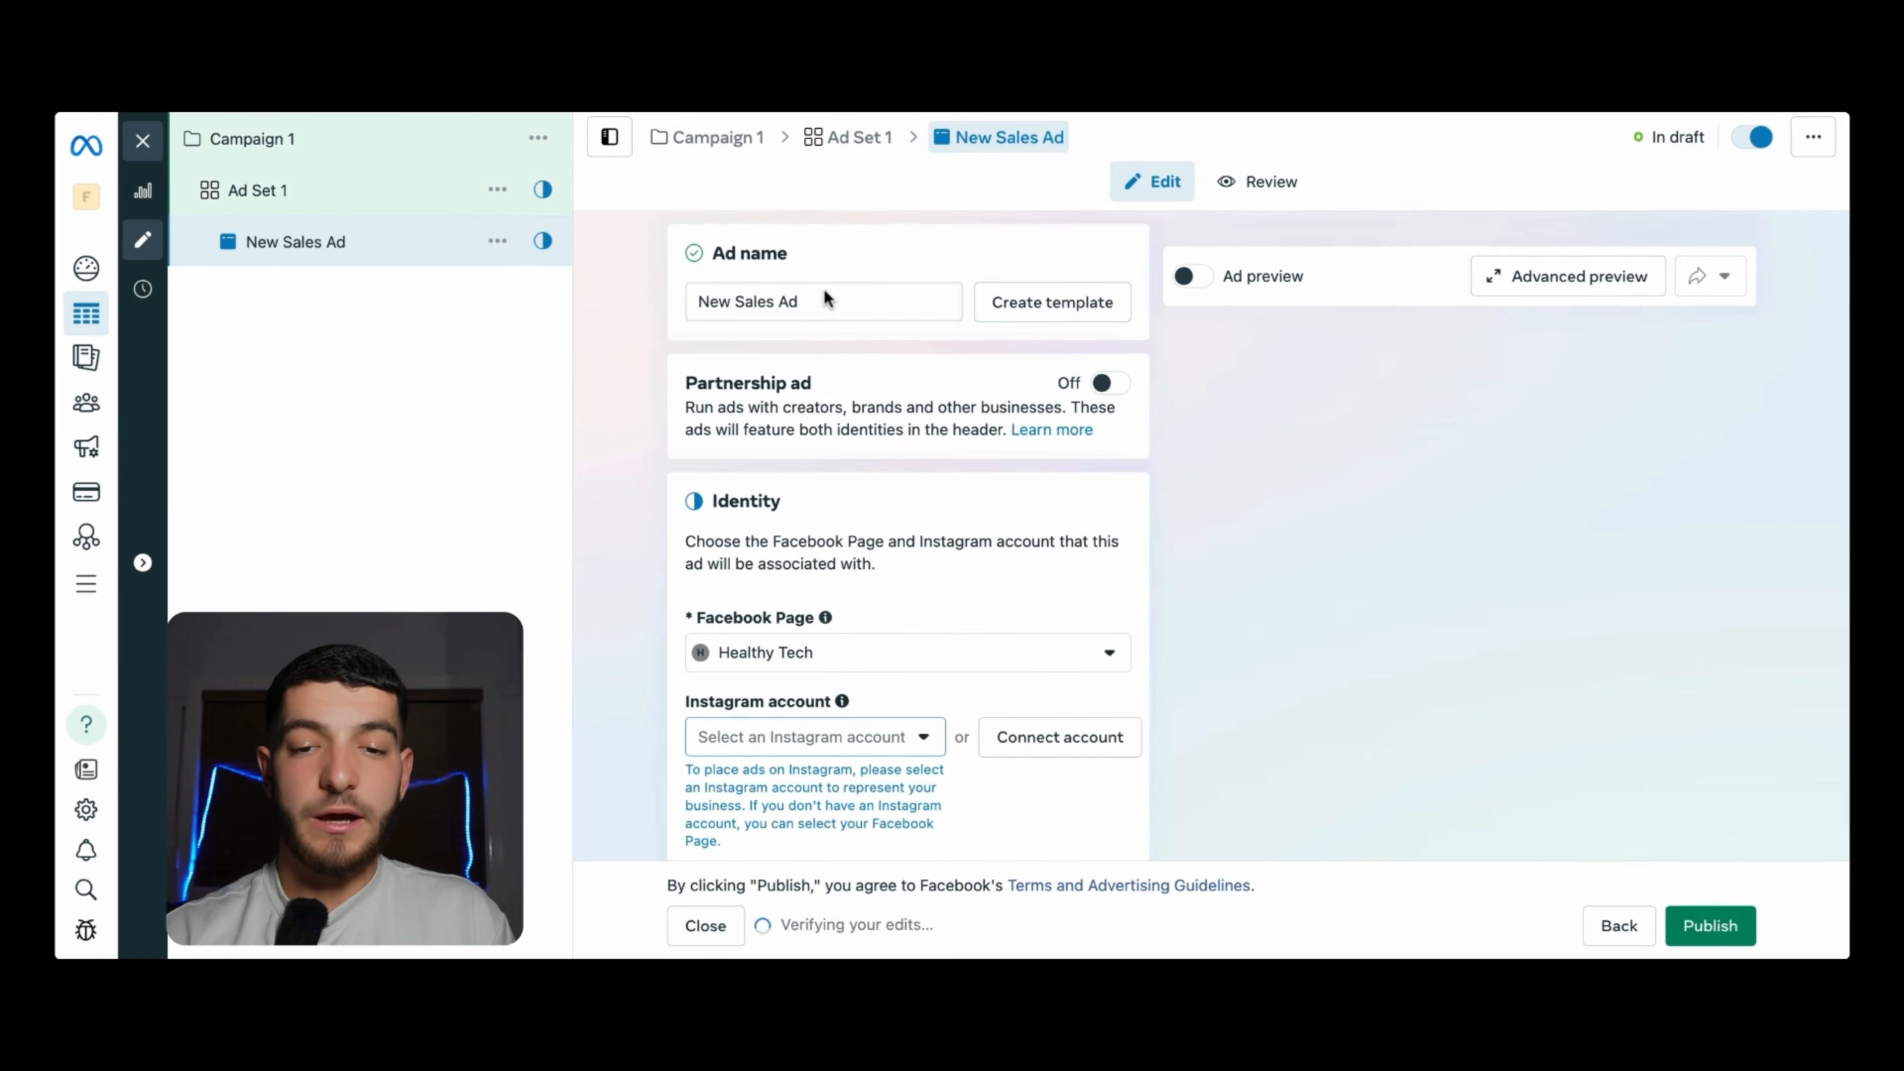
left_click_drag(825, 300, 625, 300)
type("Ad 1")
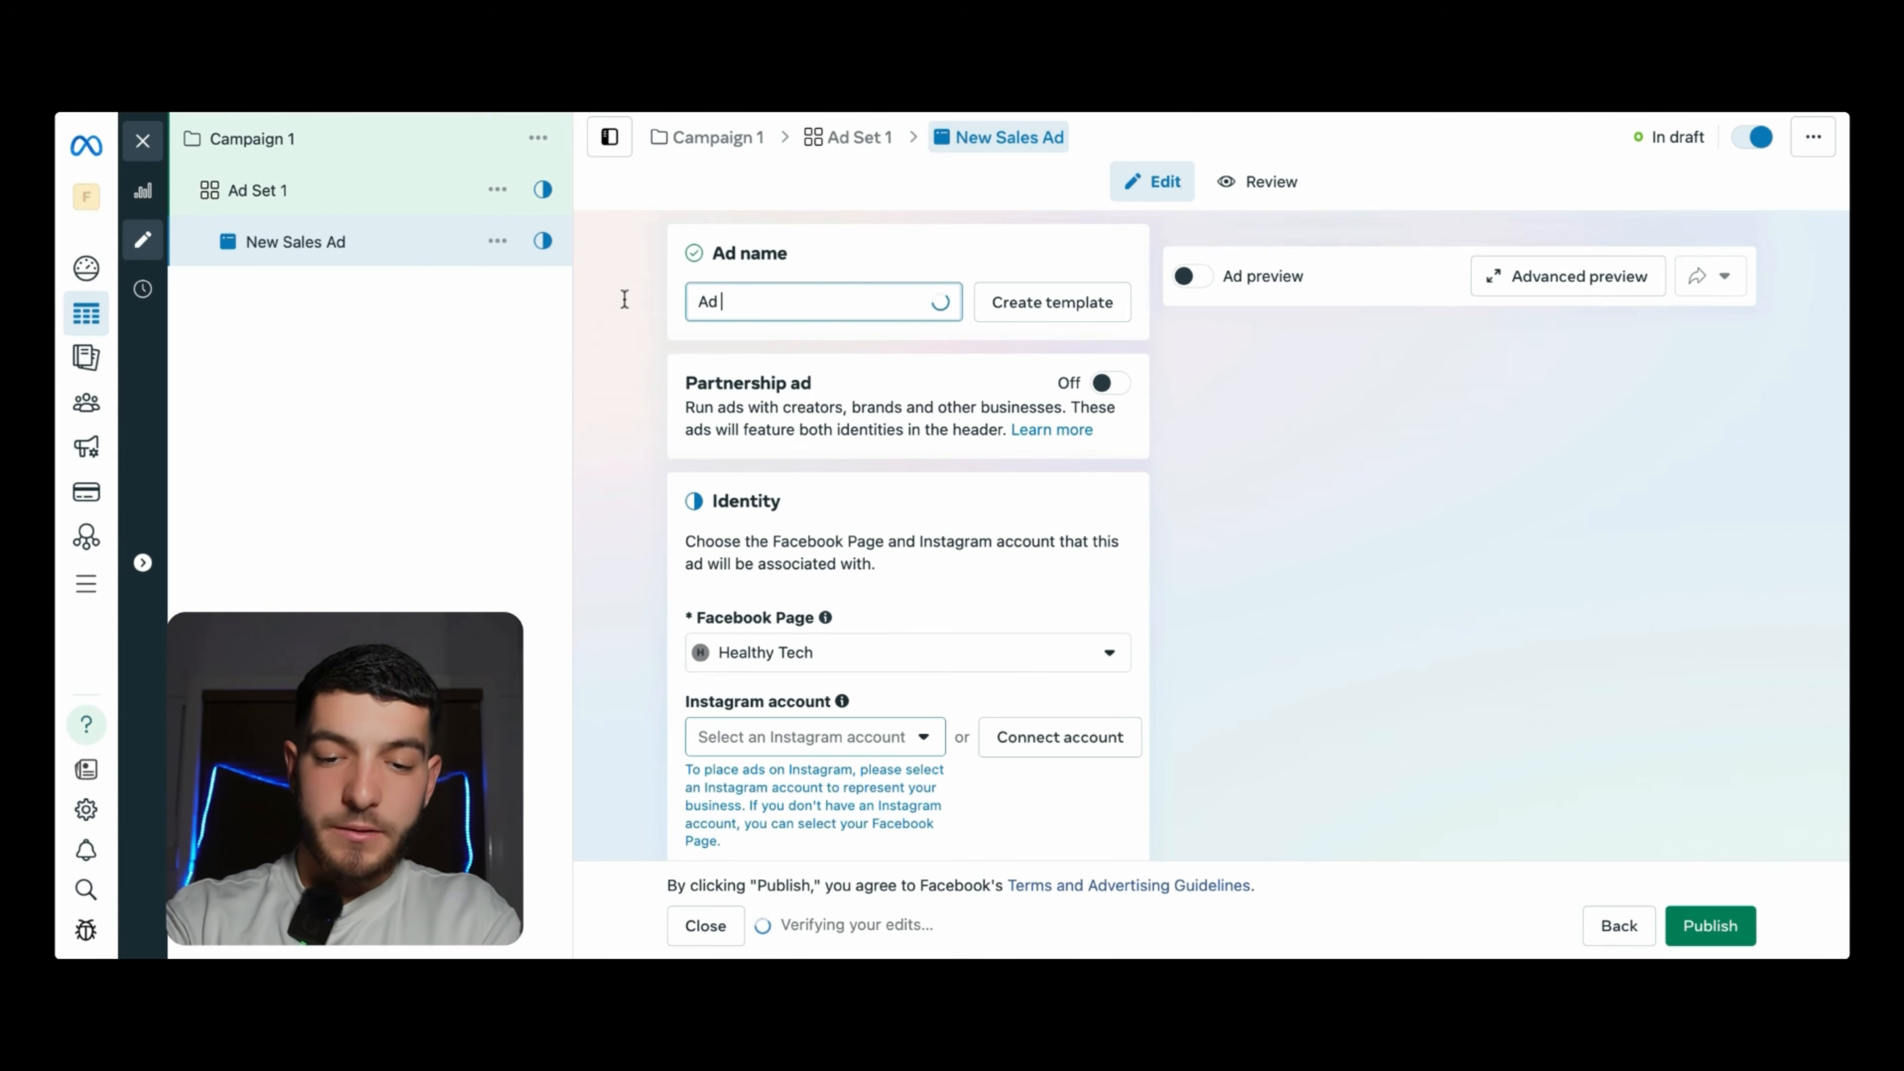
scroll(765, 546, "down", 2)
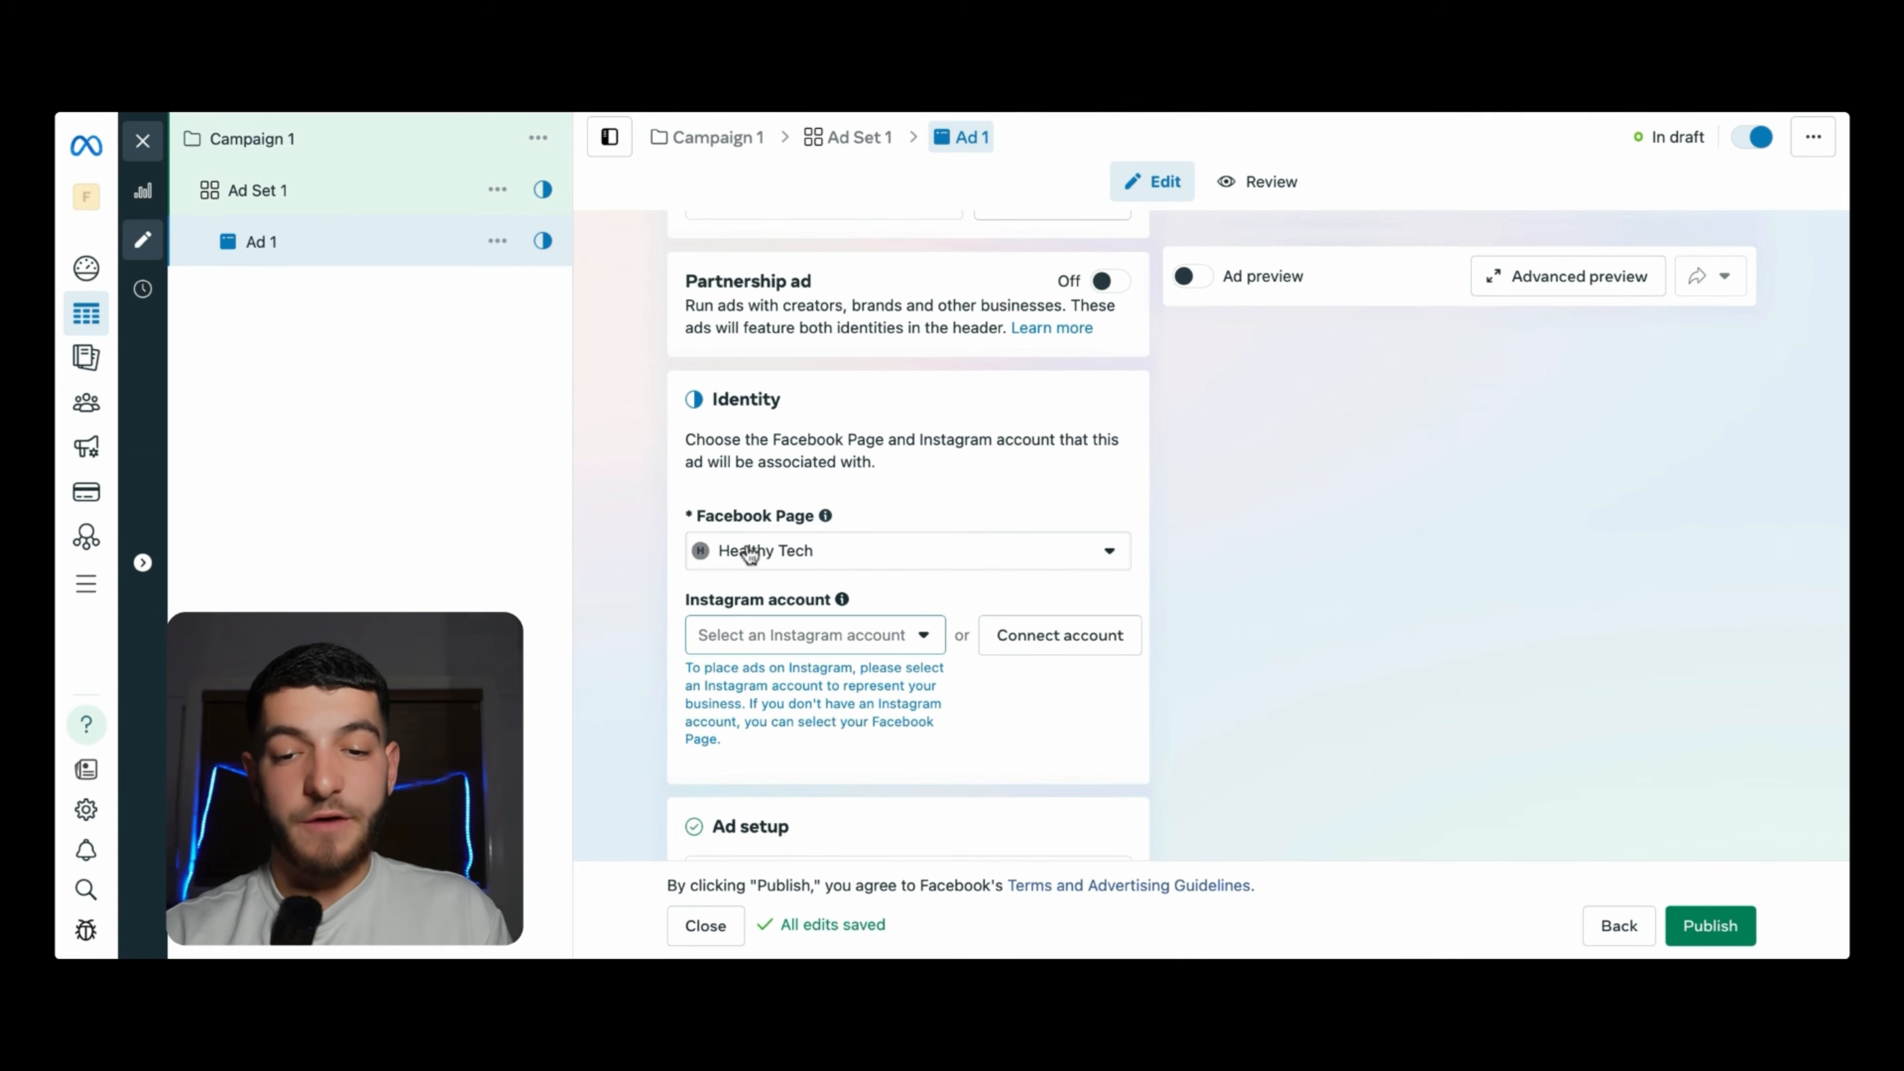
left_click(749, 553)
left_click(750, 553)
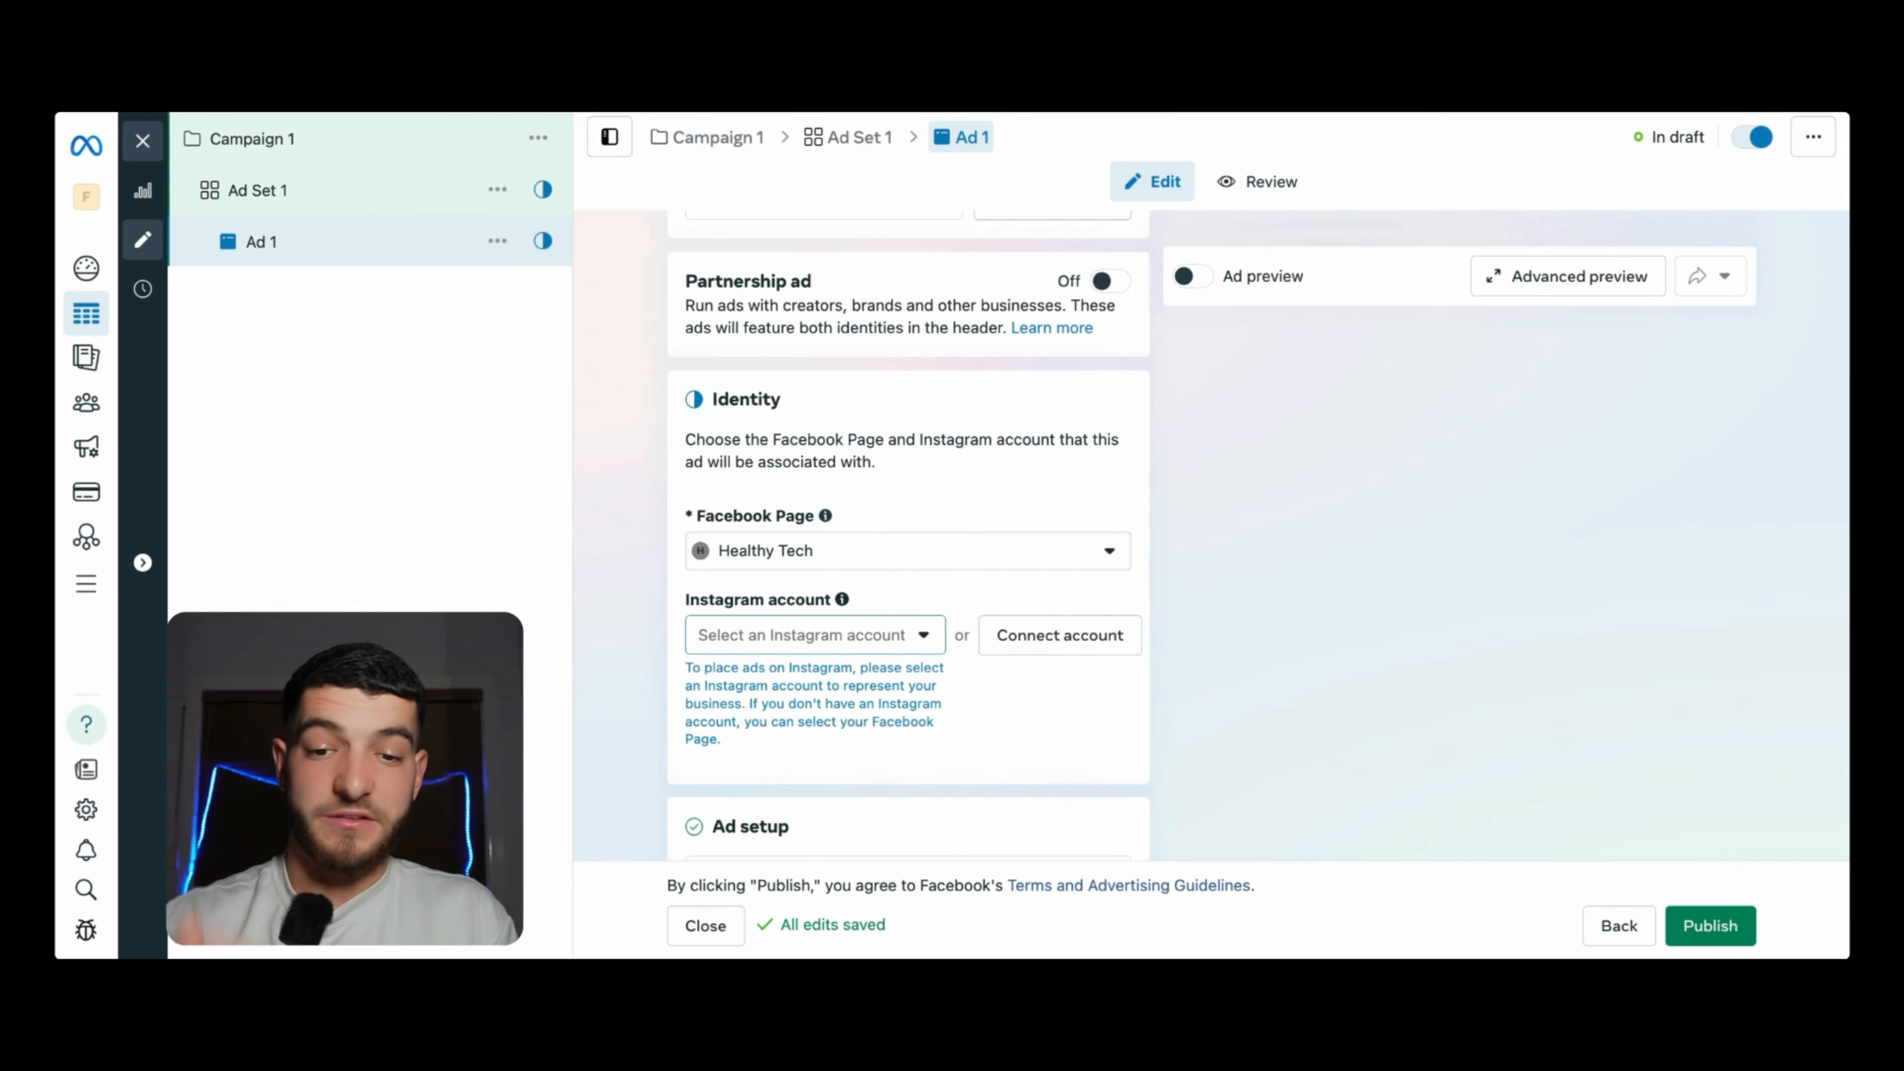
scroll(733, 495, "down", 3)
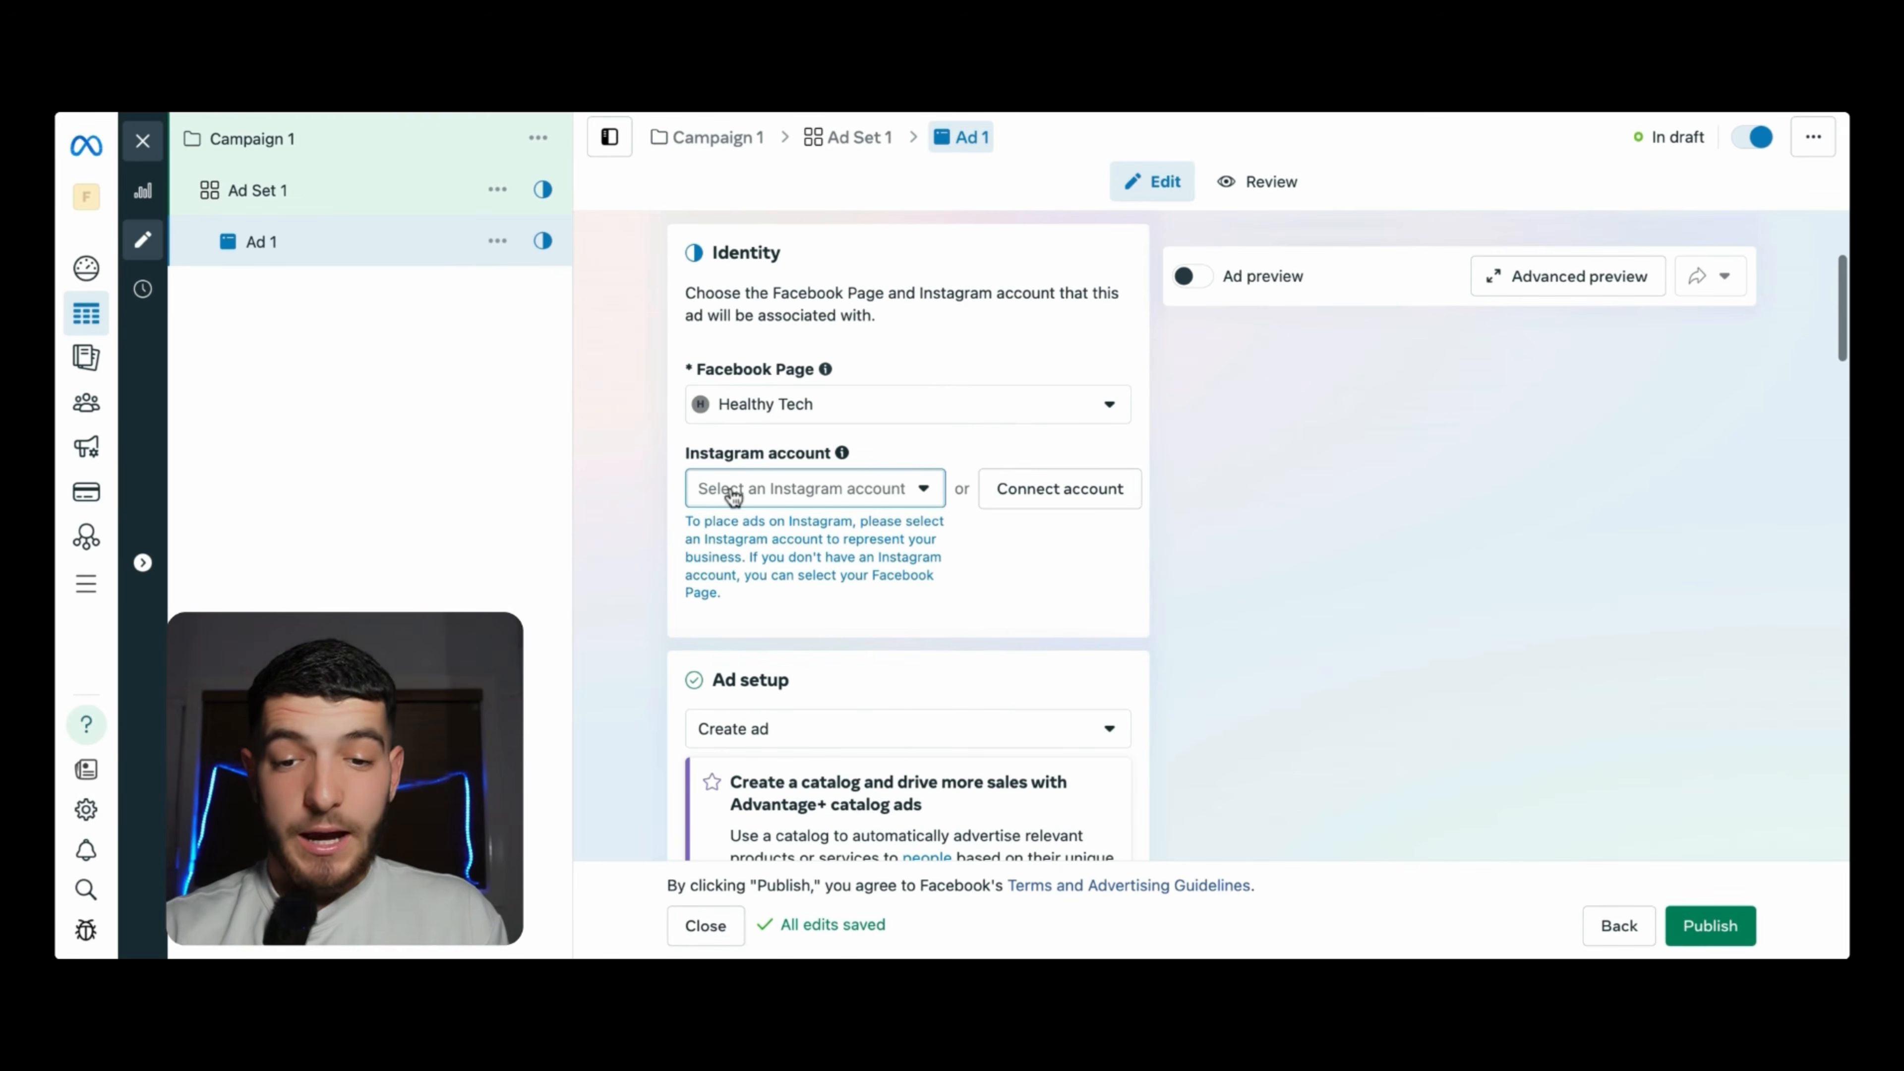
left_click(734, 491)
left_click(733, 491)
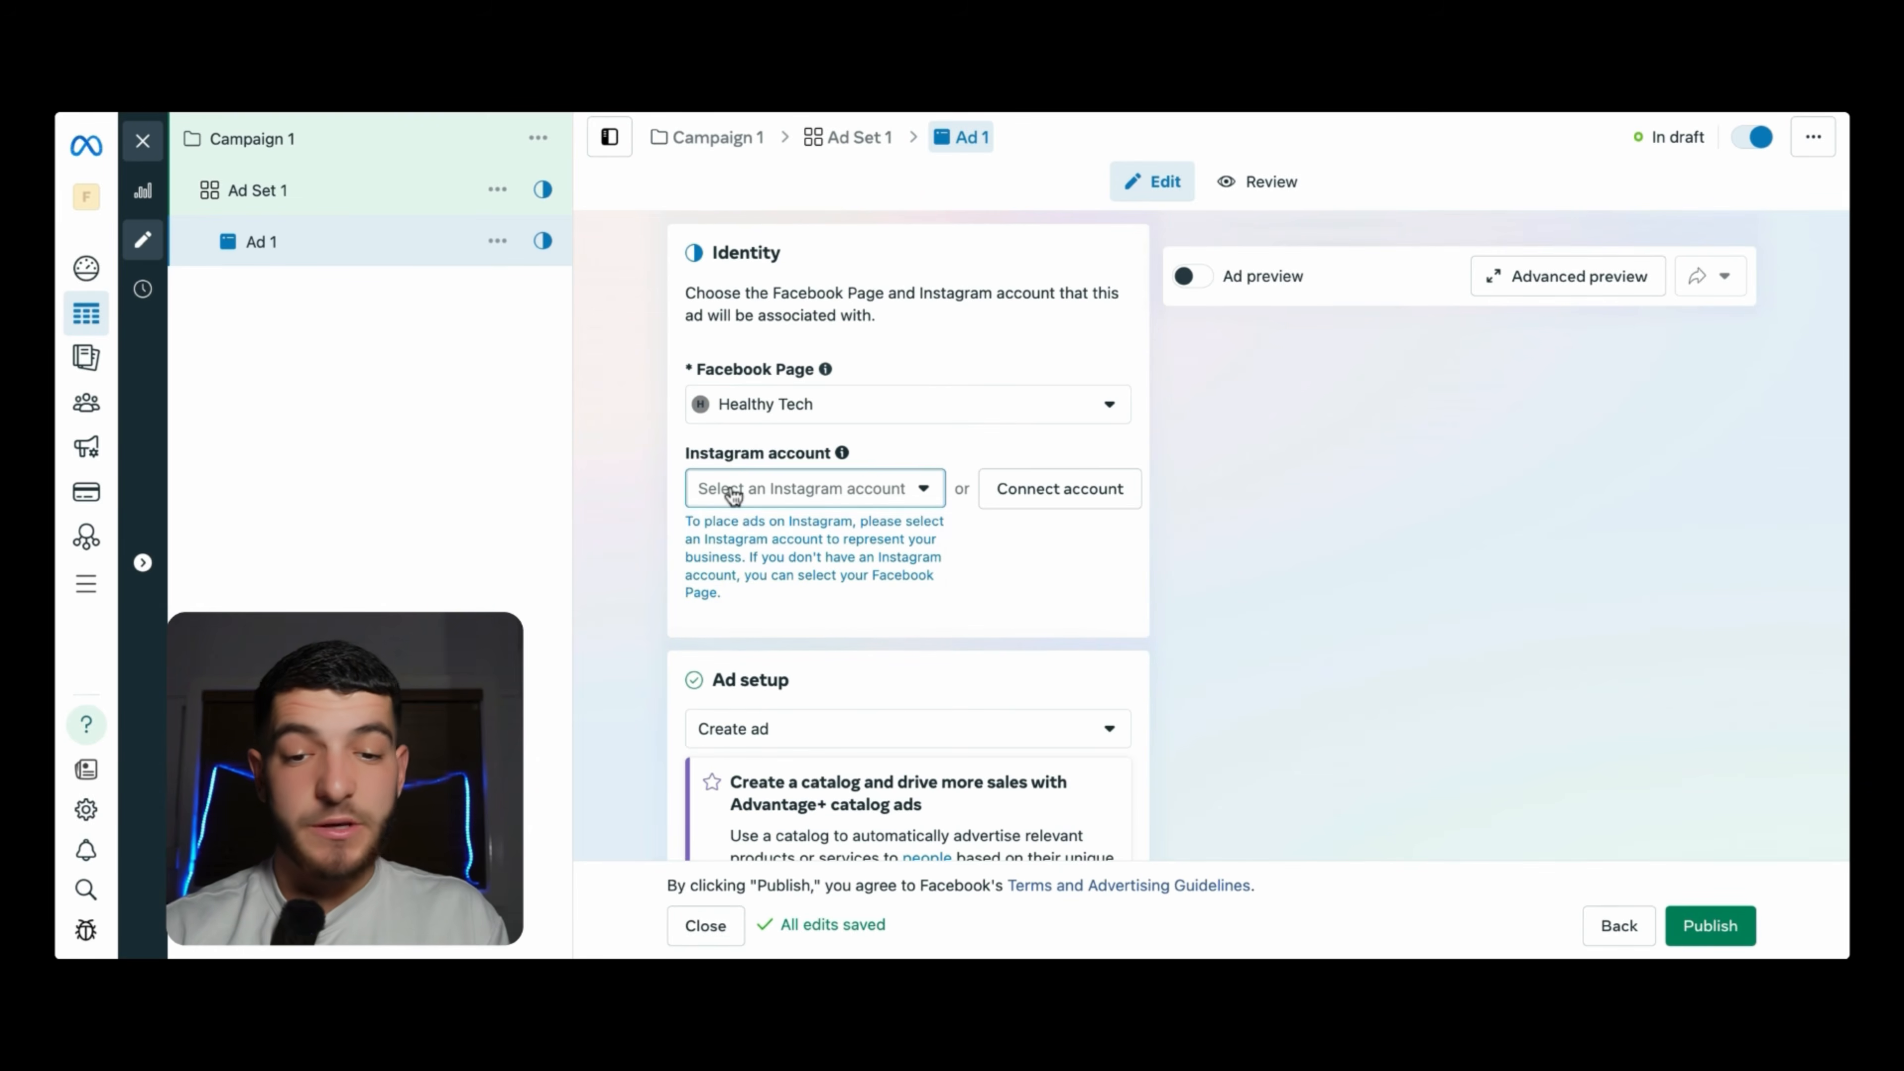
scroll(733, 495, "down", 2)
scroll(907, 537, "down", 5)
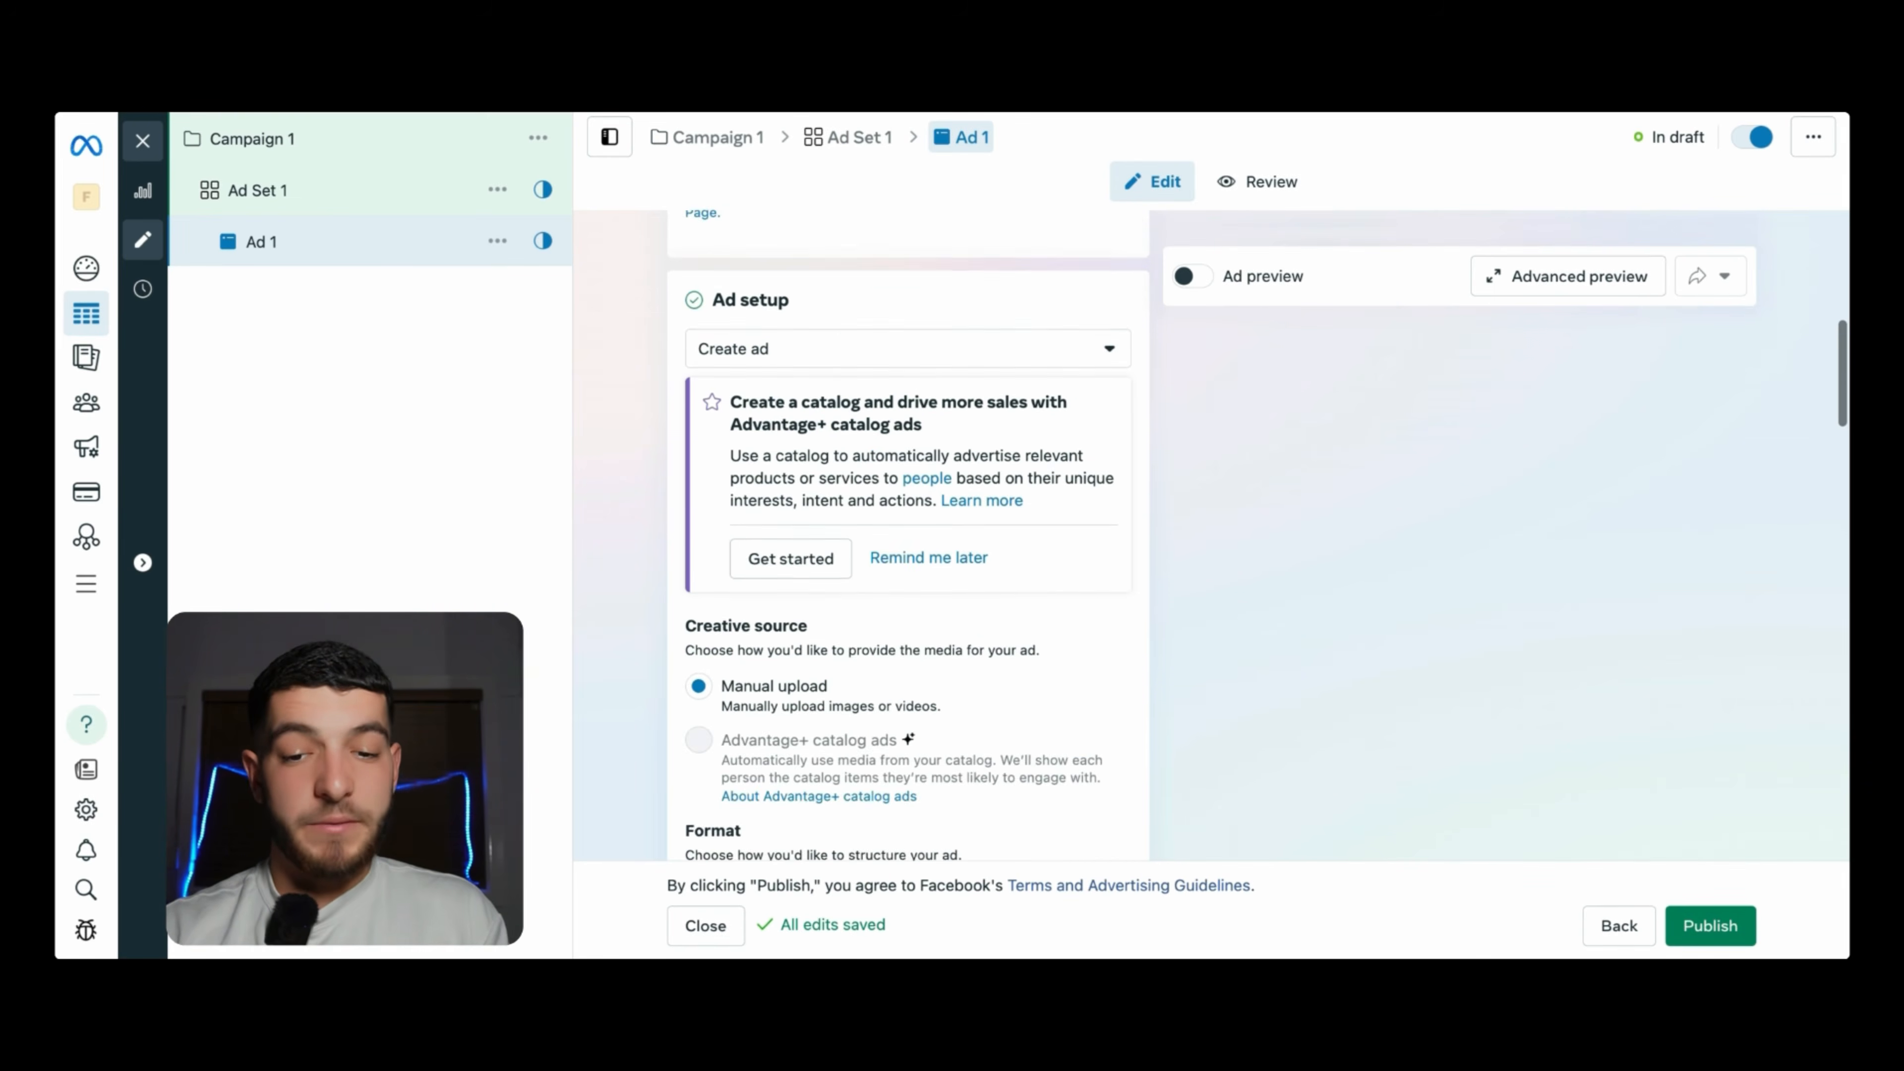
- Enter danandnath.com as the ad's Website destination URL
scroll(907, 537, "down", 4)
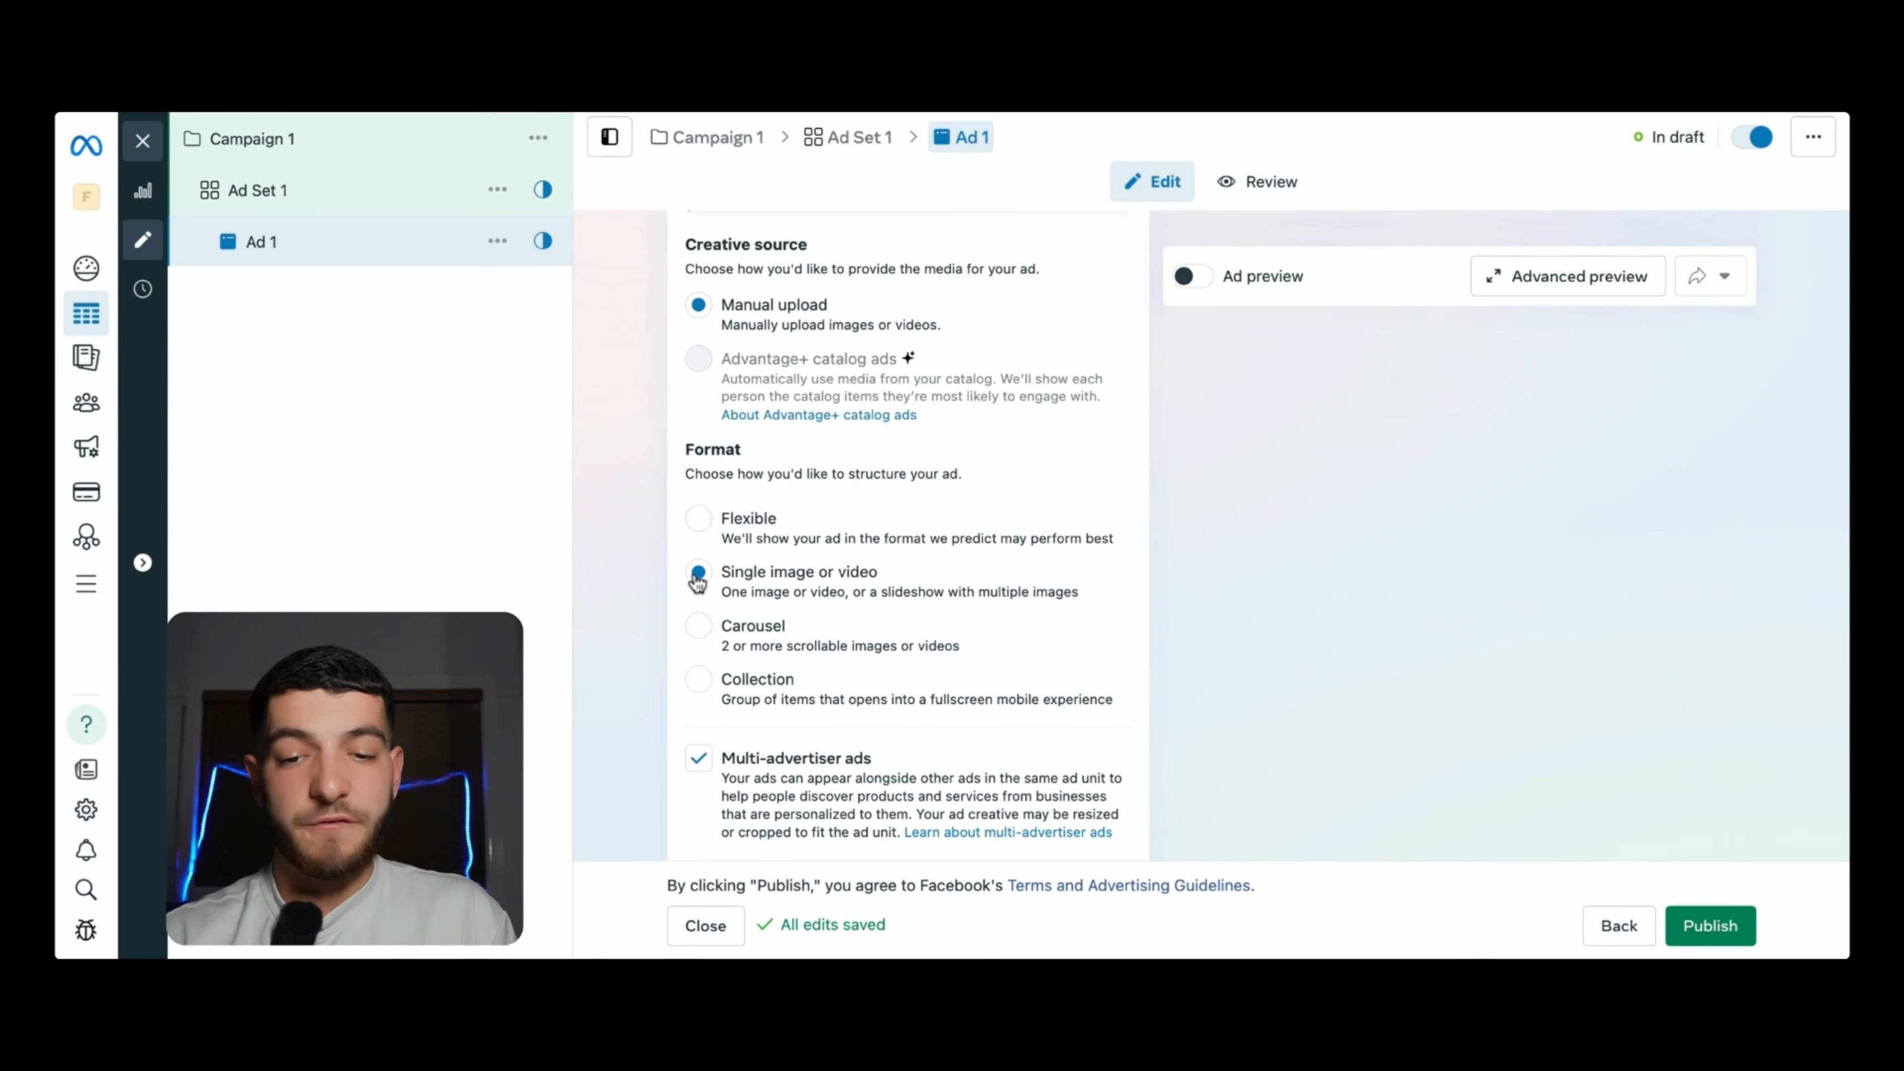
scroll(725, 525, "down", 6)
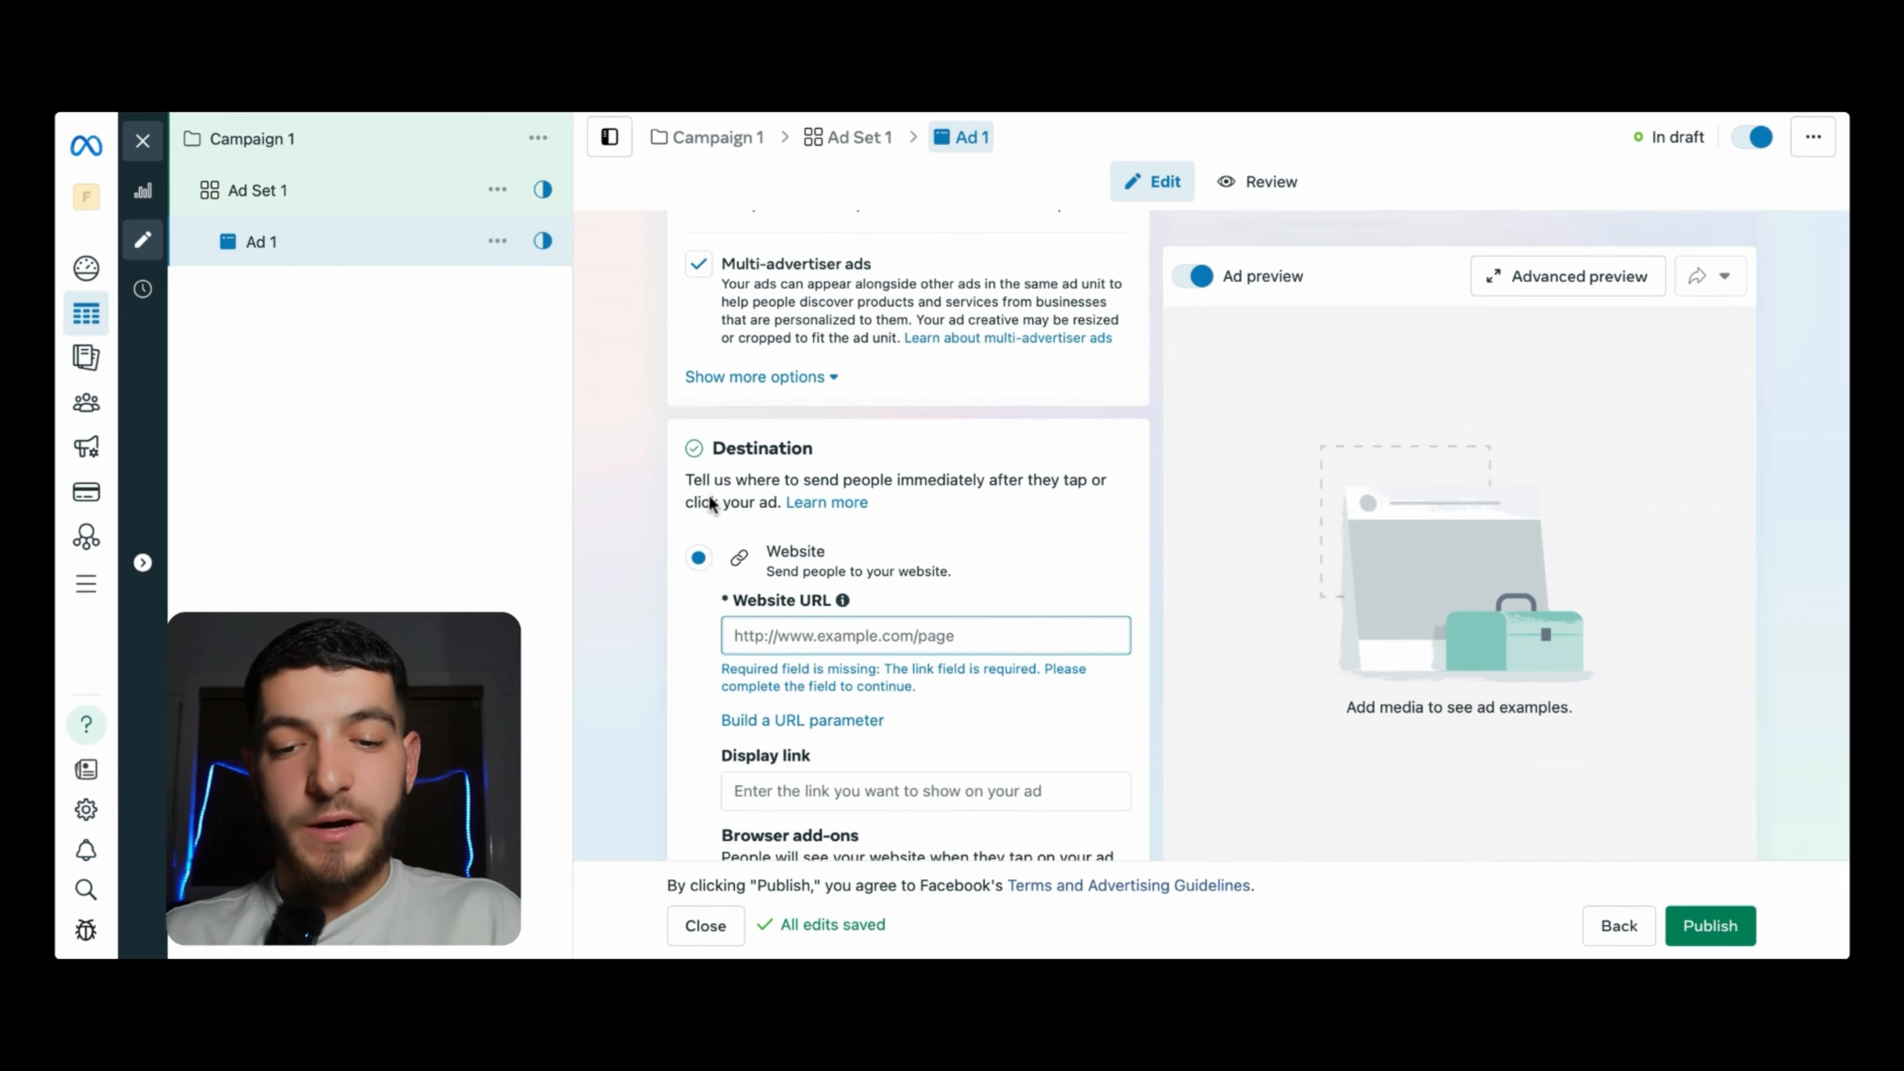
scroll(710, 506, "down", 2)
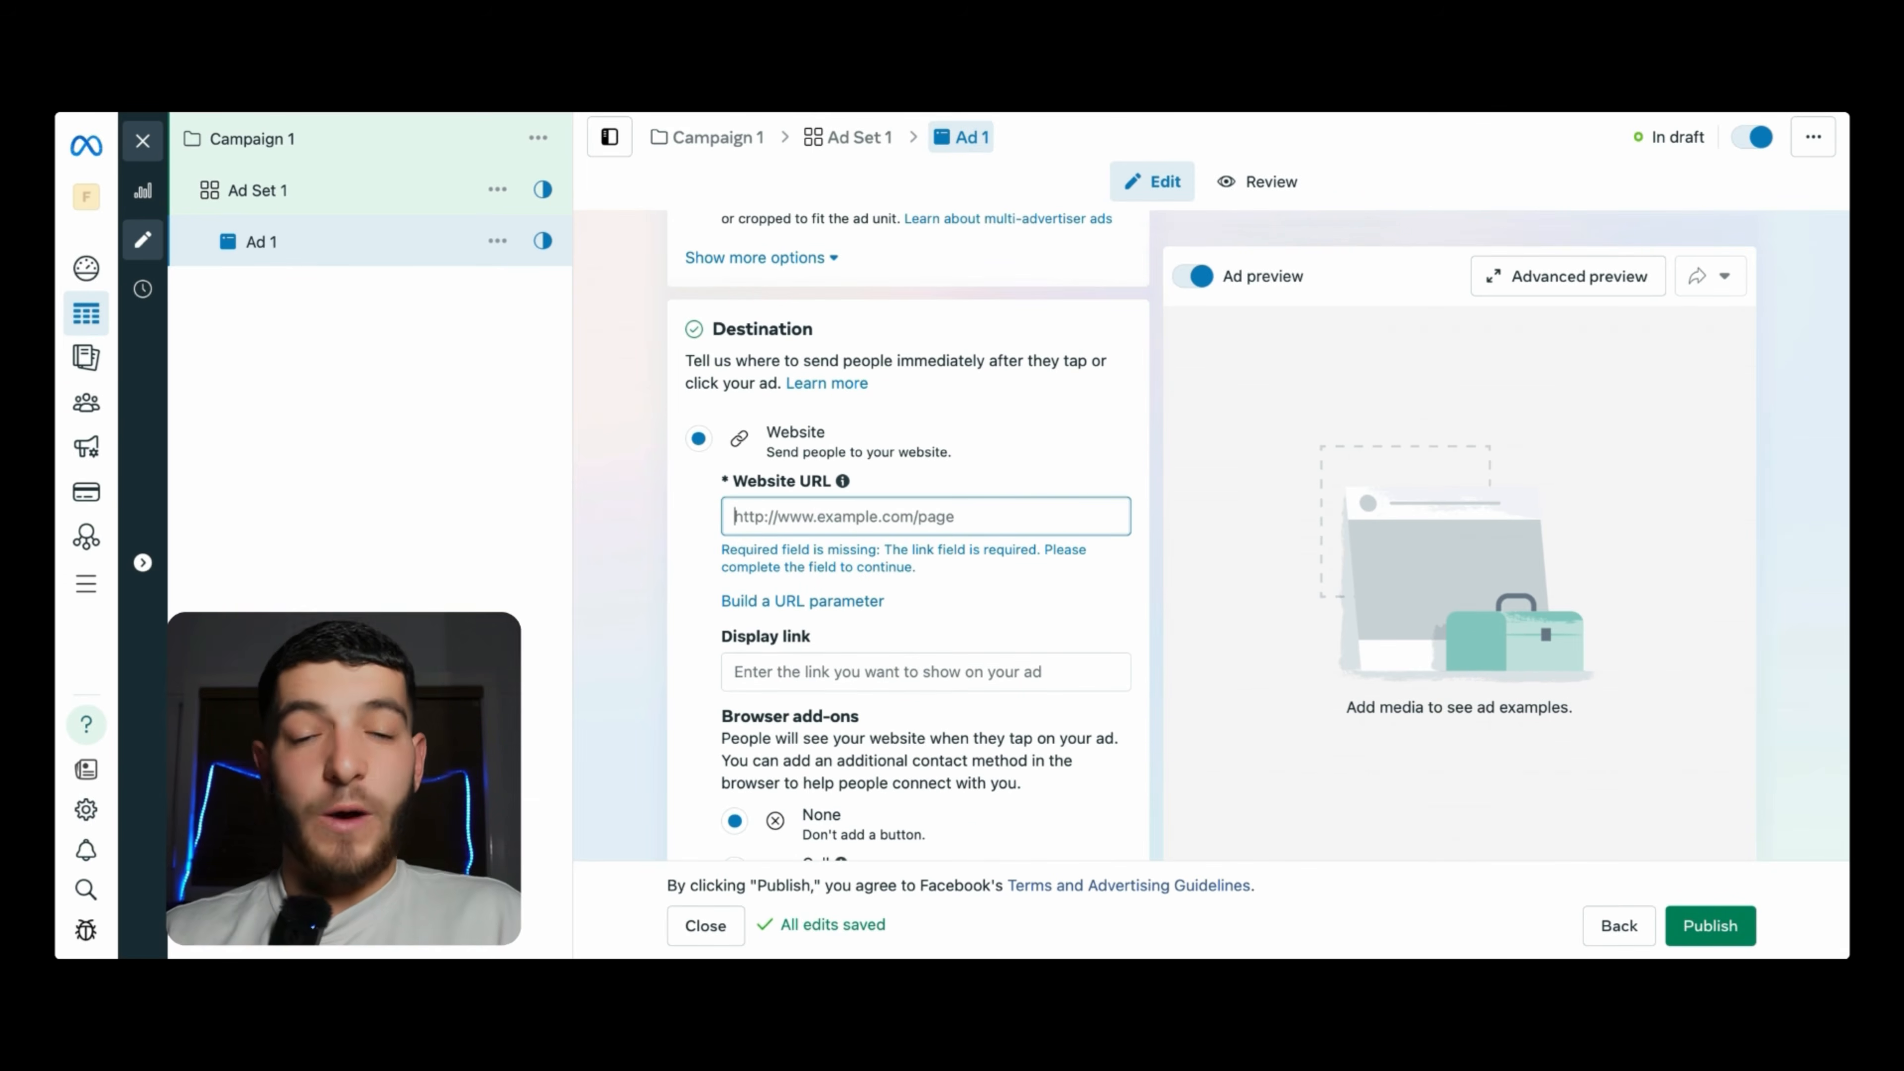
type("danandnath.com")
scroll(891, 579, "down", 1)
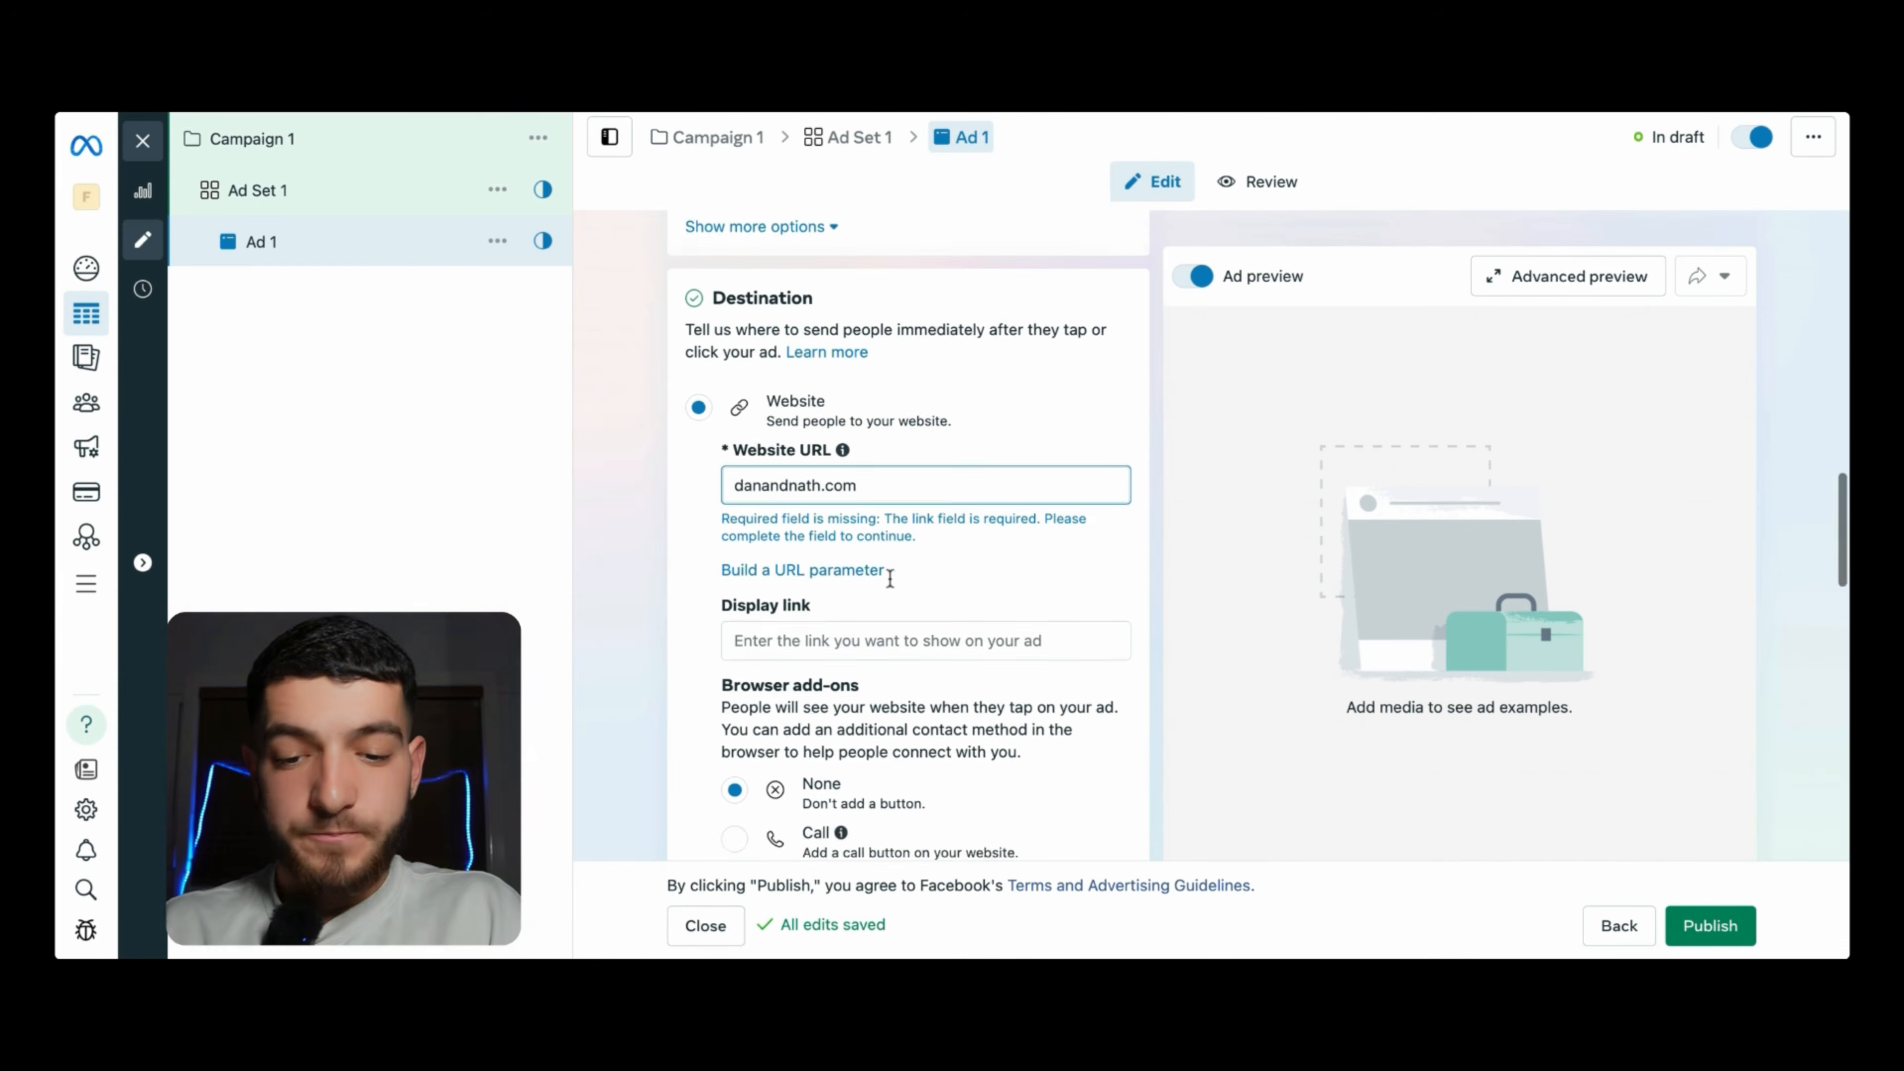
scroll(890, 578, "down", 8)
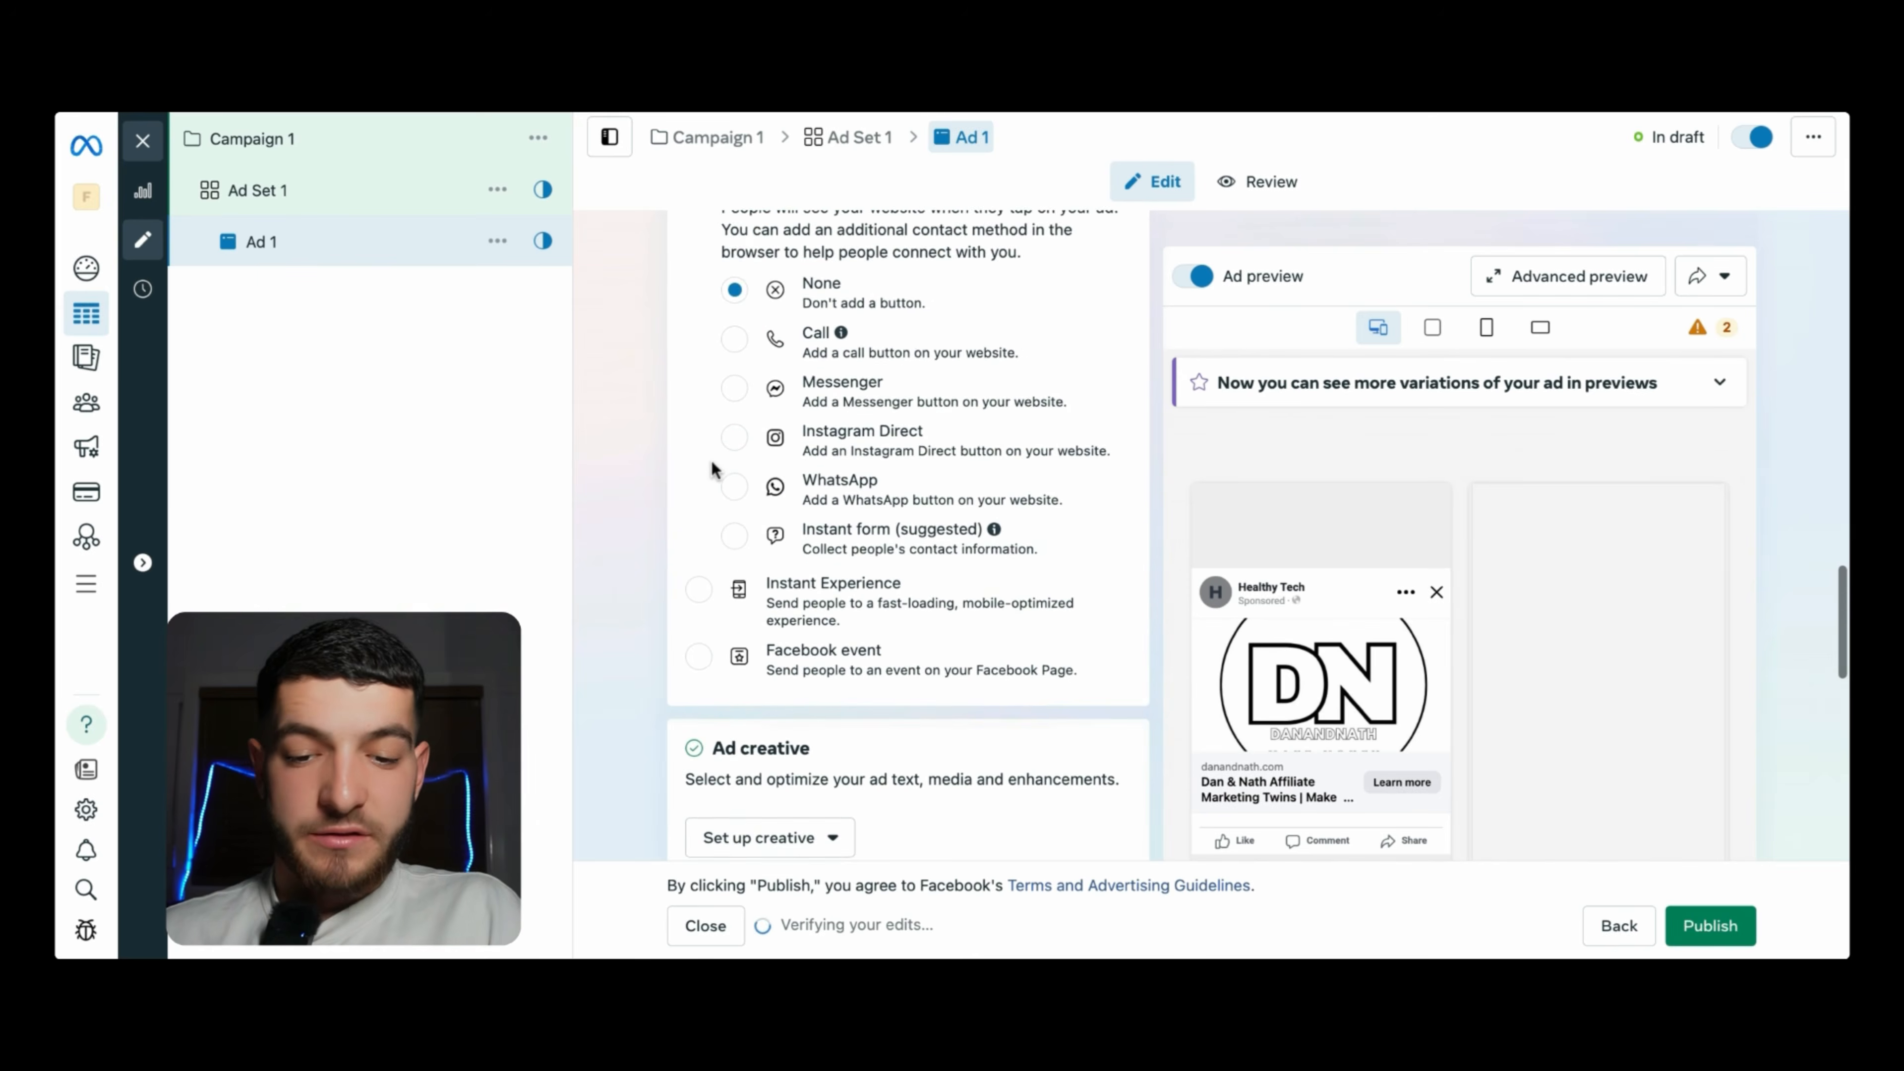
scroll(711, 461, "down", 6)
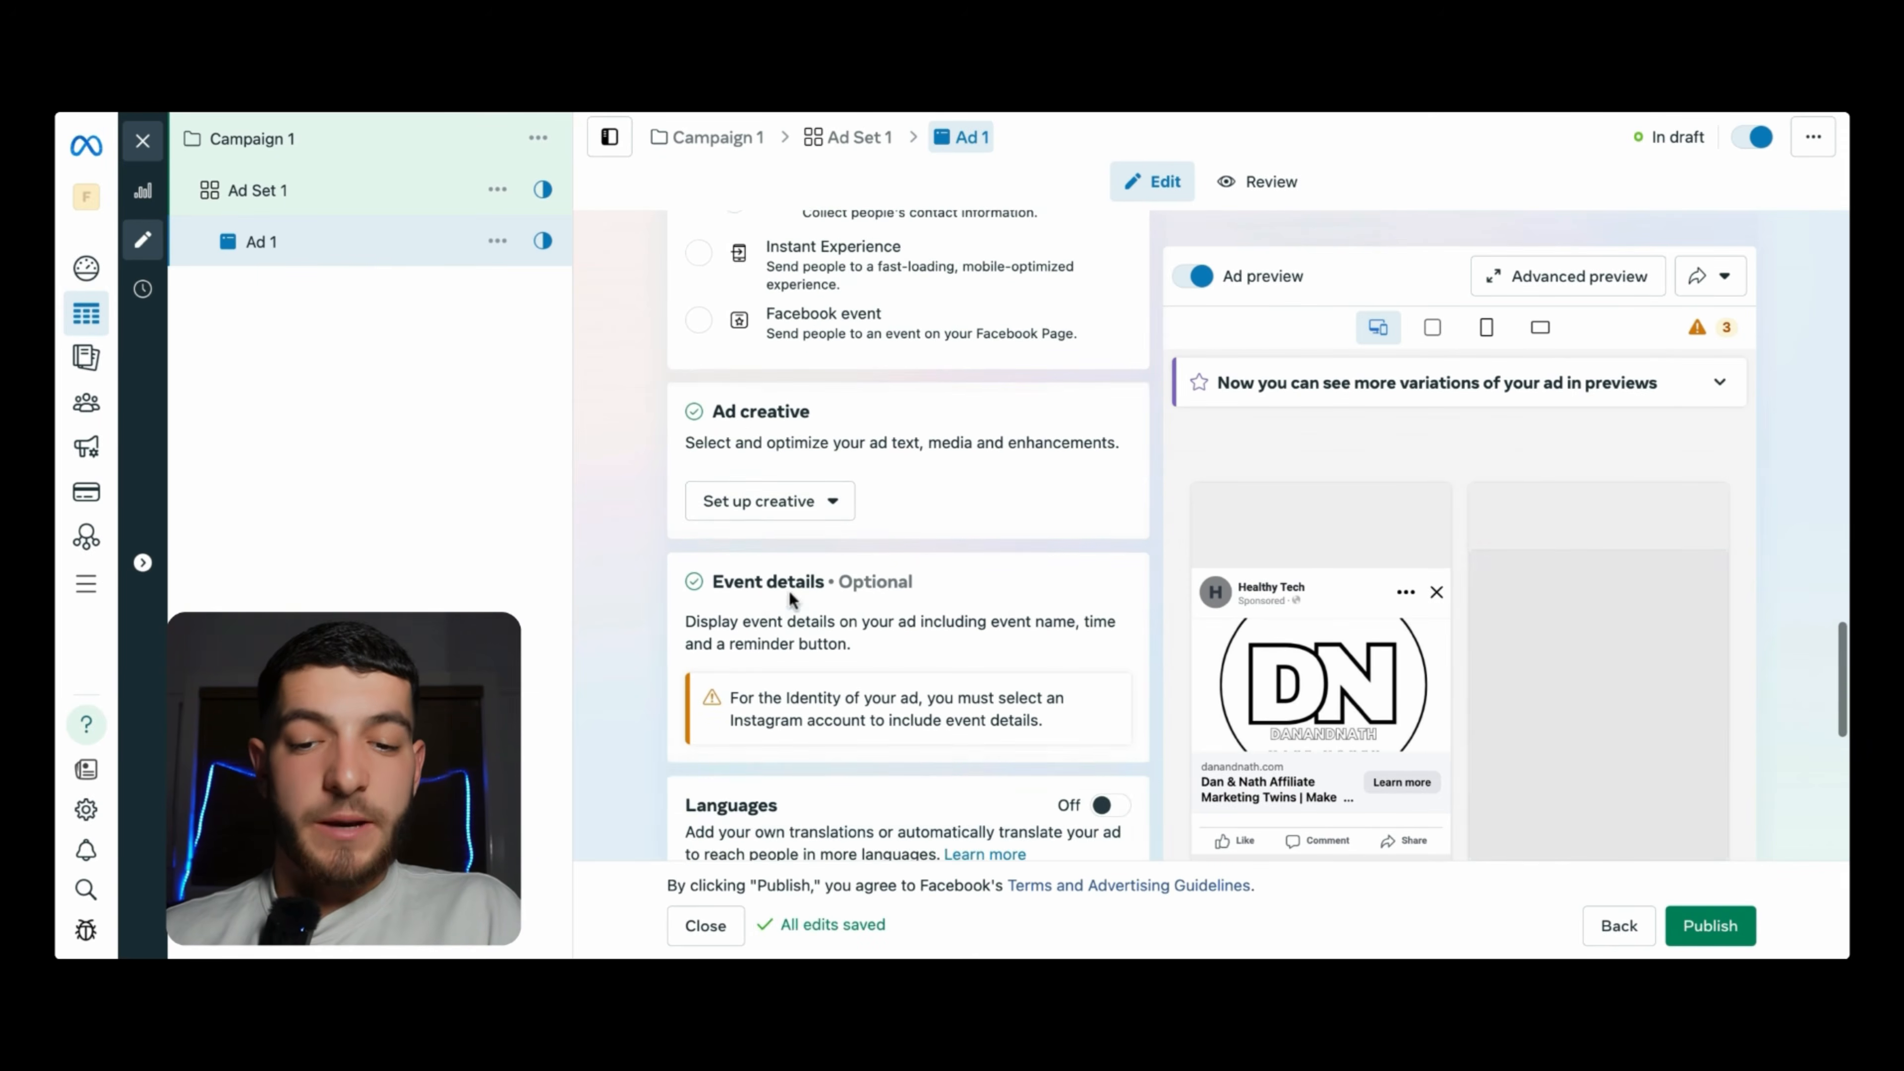
- Choose Image ad as the creative type under Ad creative
scroll(789, 590, "down", 1)
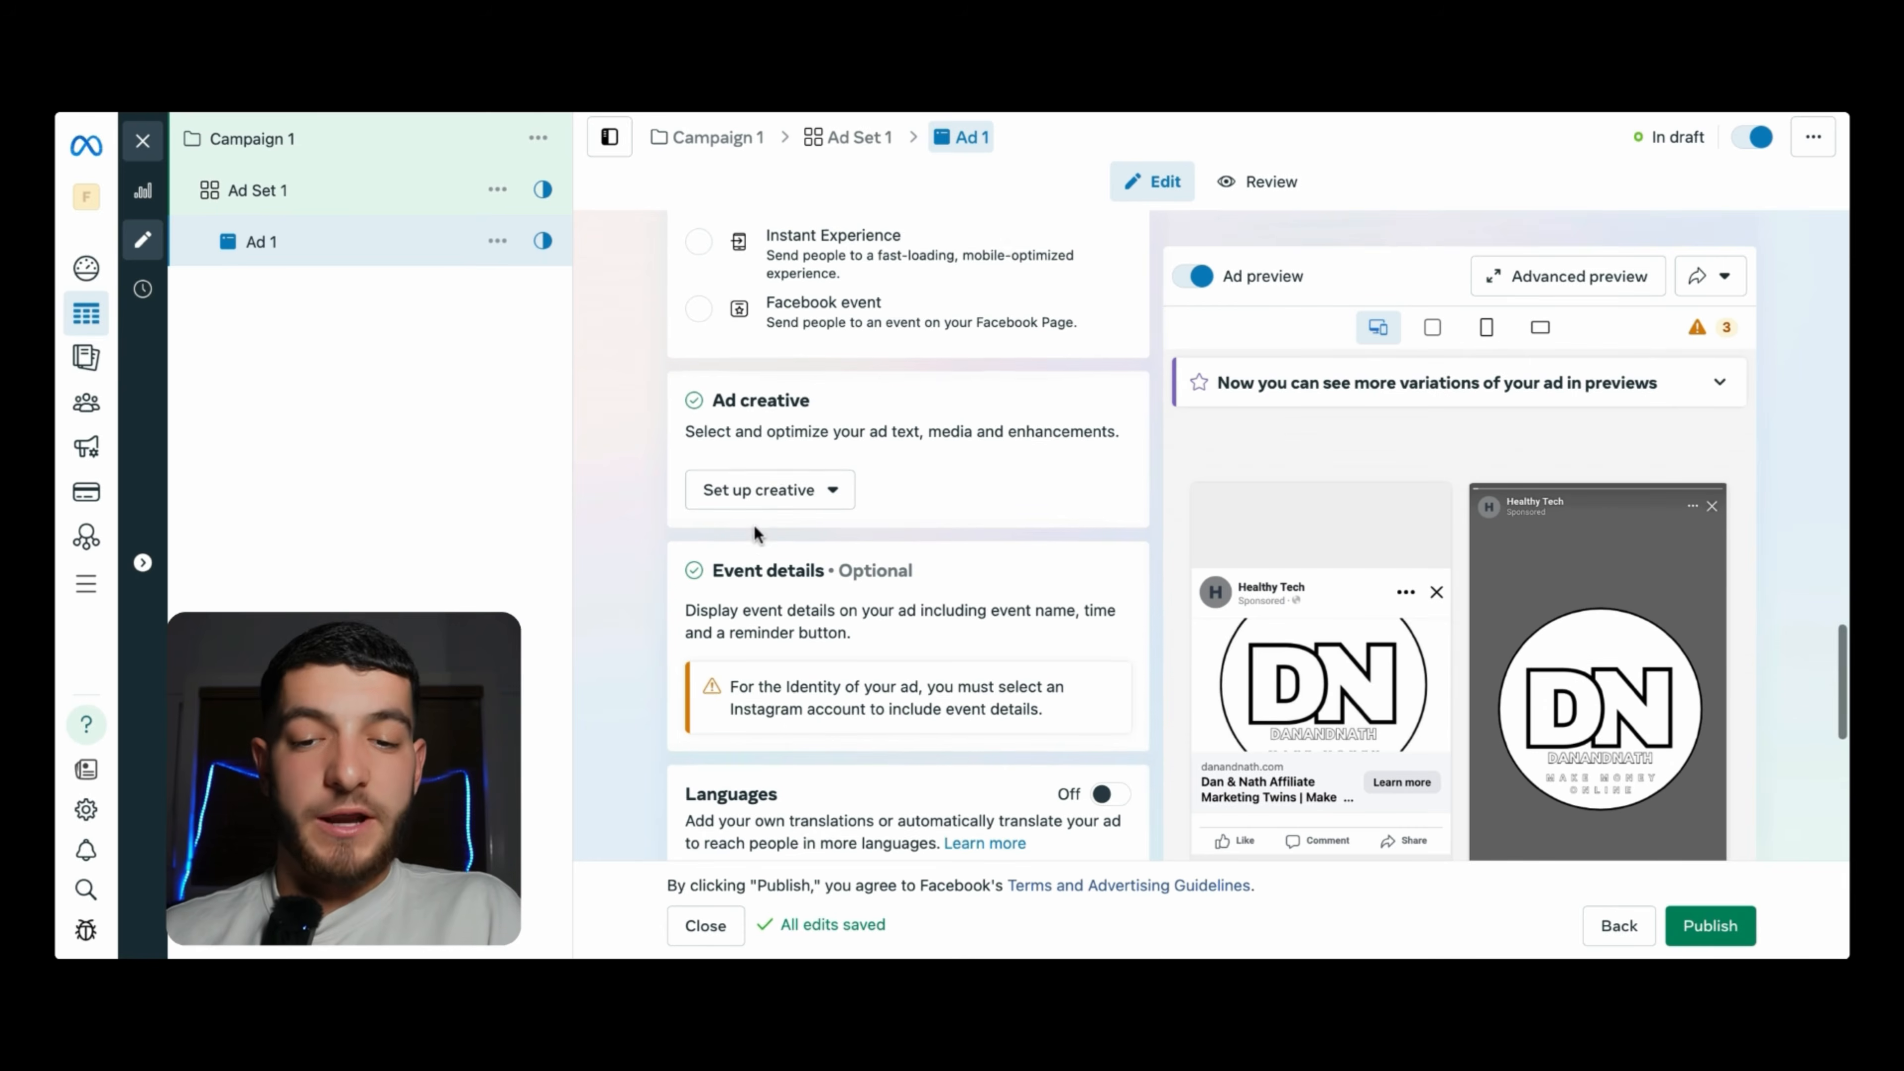
left_click(762, 481)
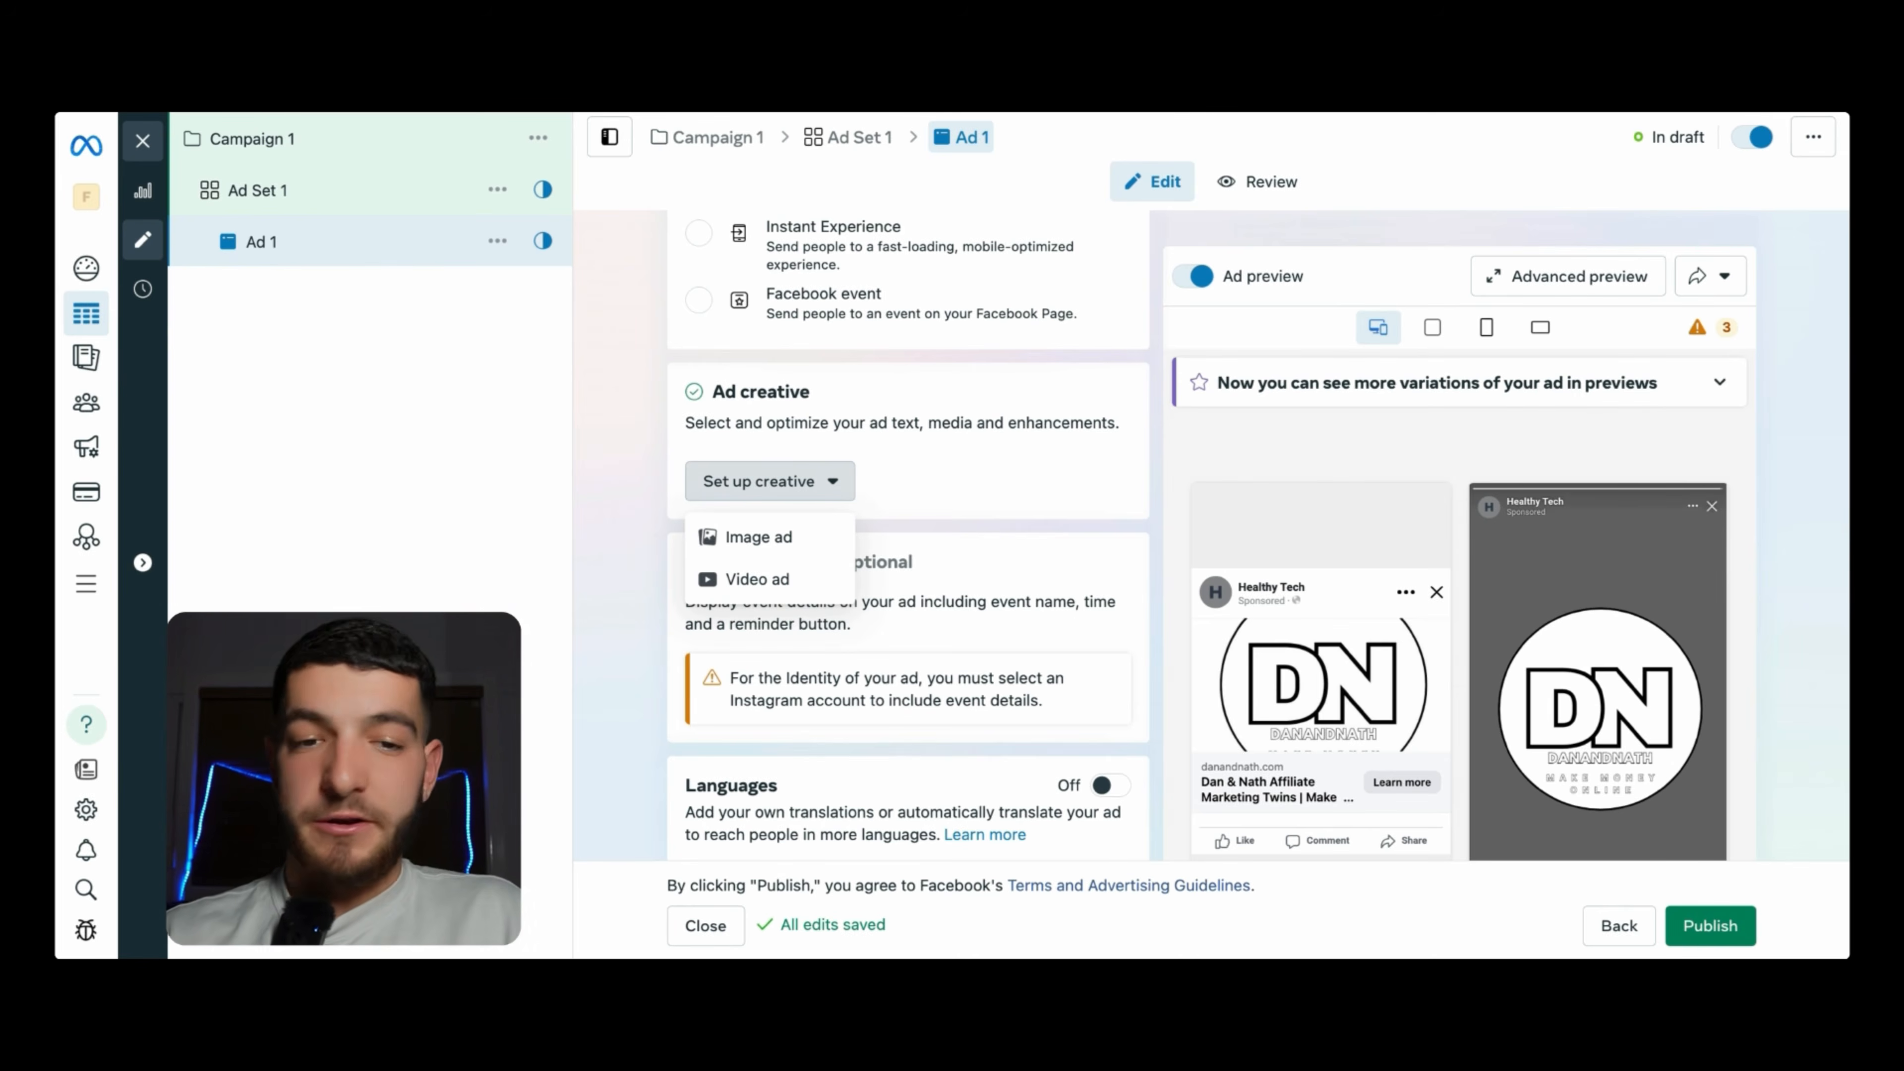
left_click(746, 538)
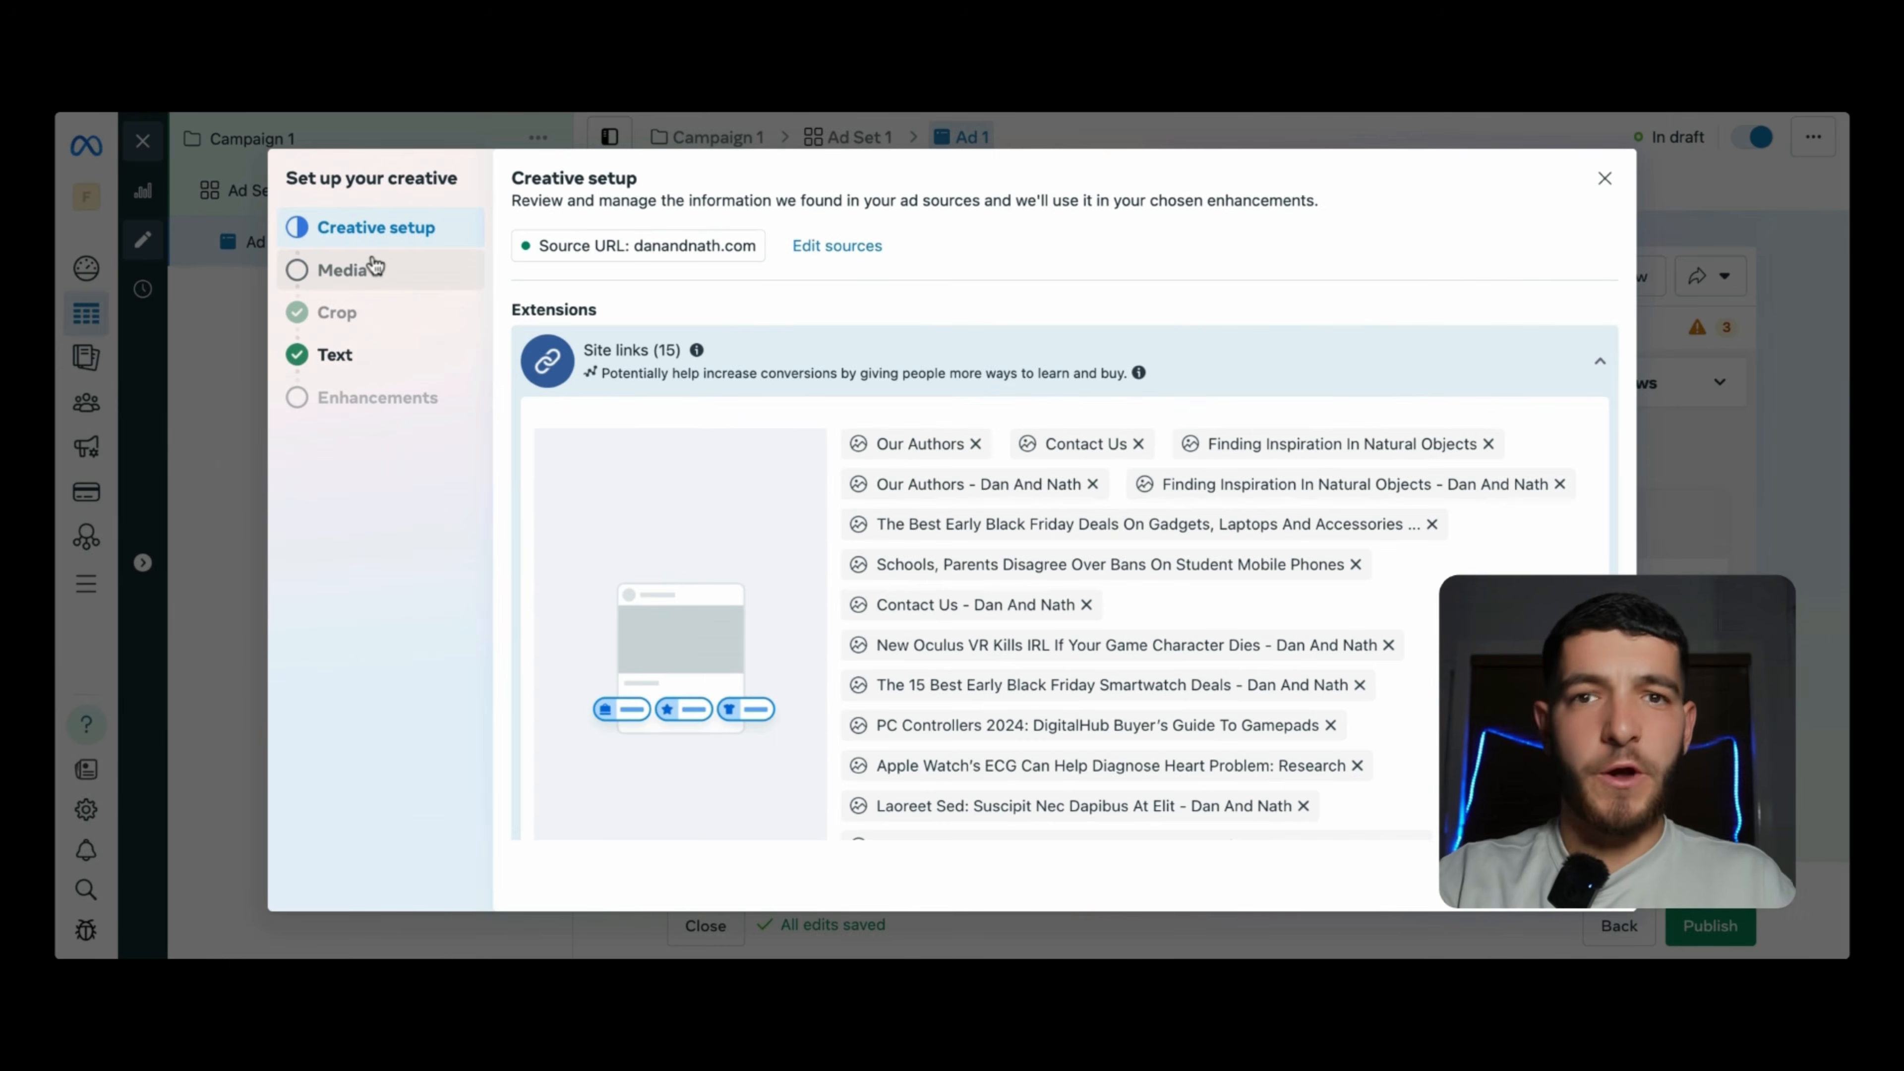
- Review the creative's Media and Text steps, then close the creative setup
left_click(371, 278)
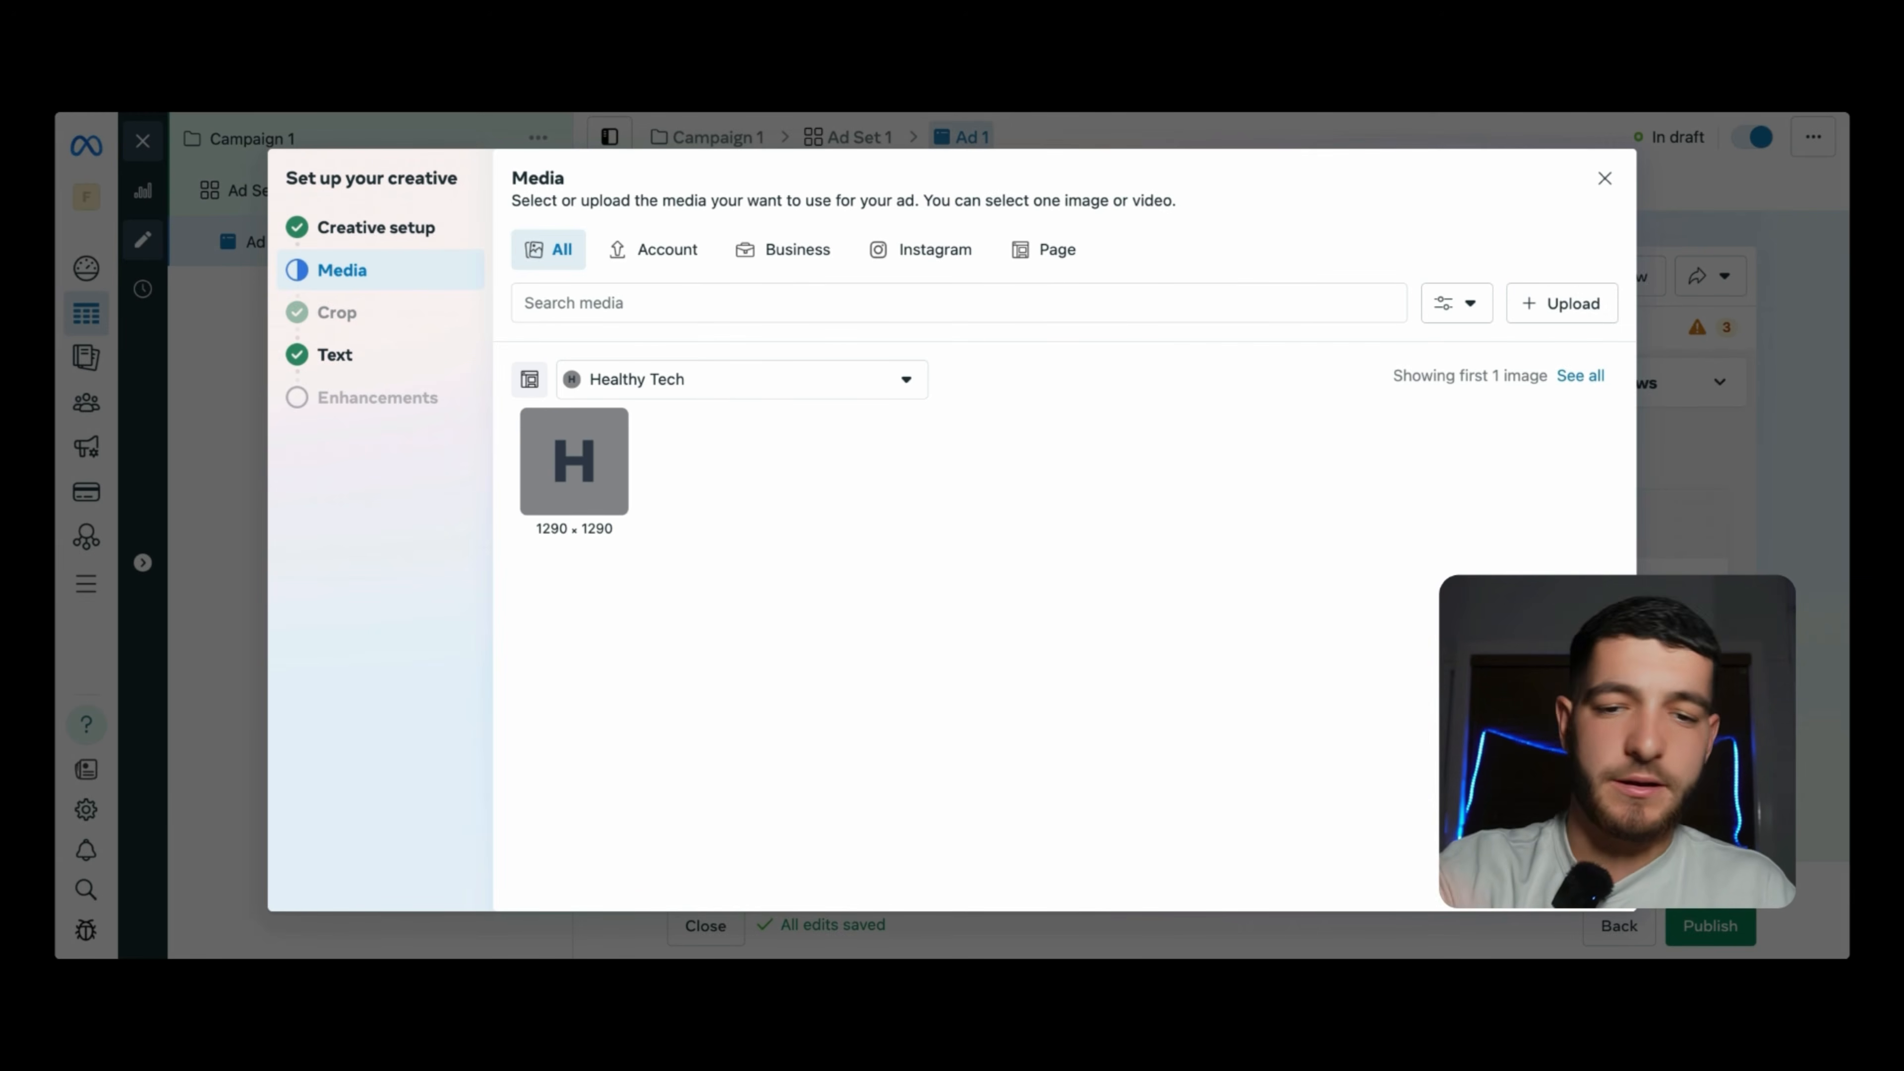
left_click(420, 365)
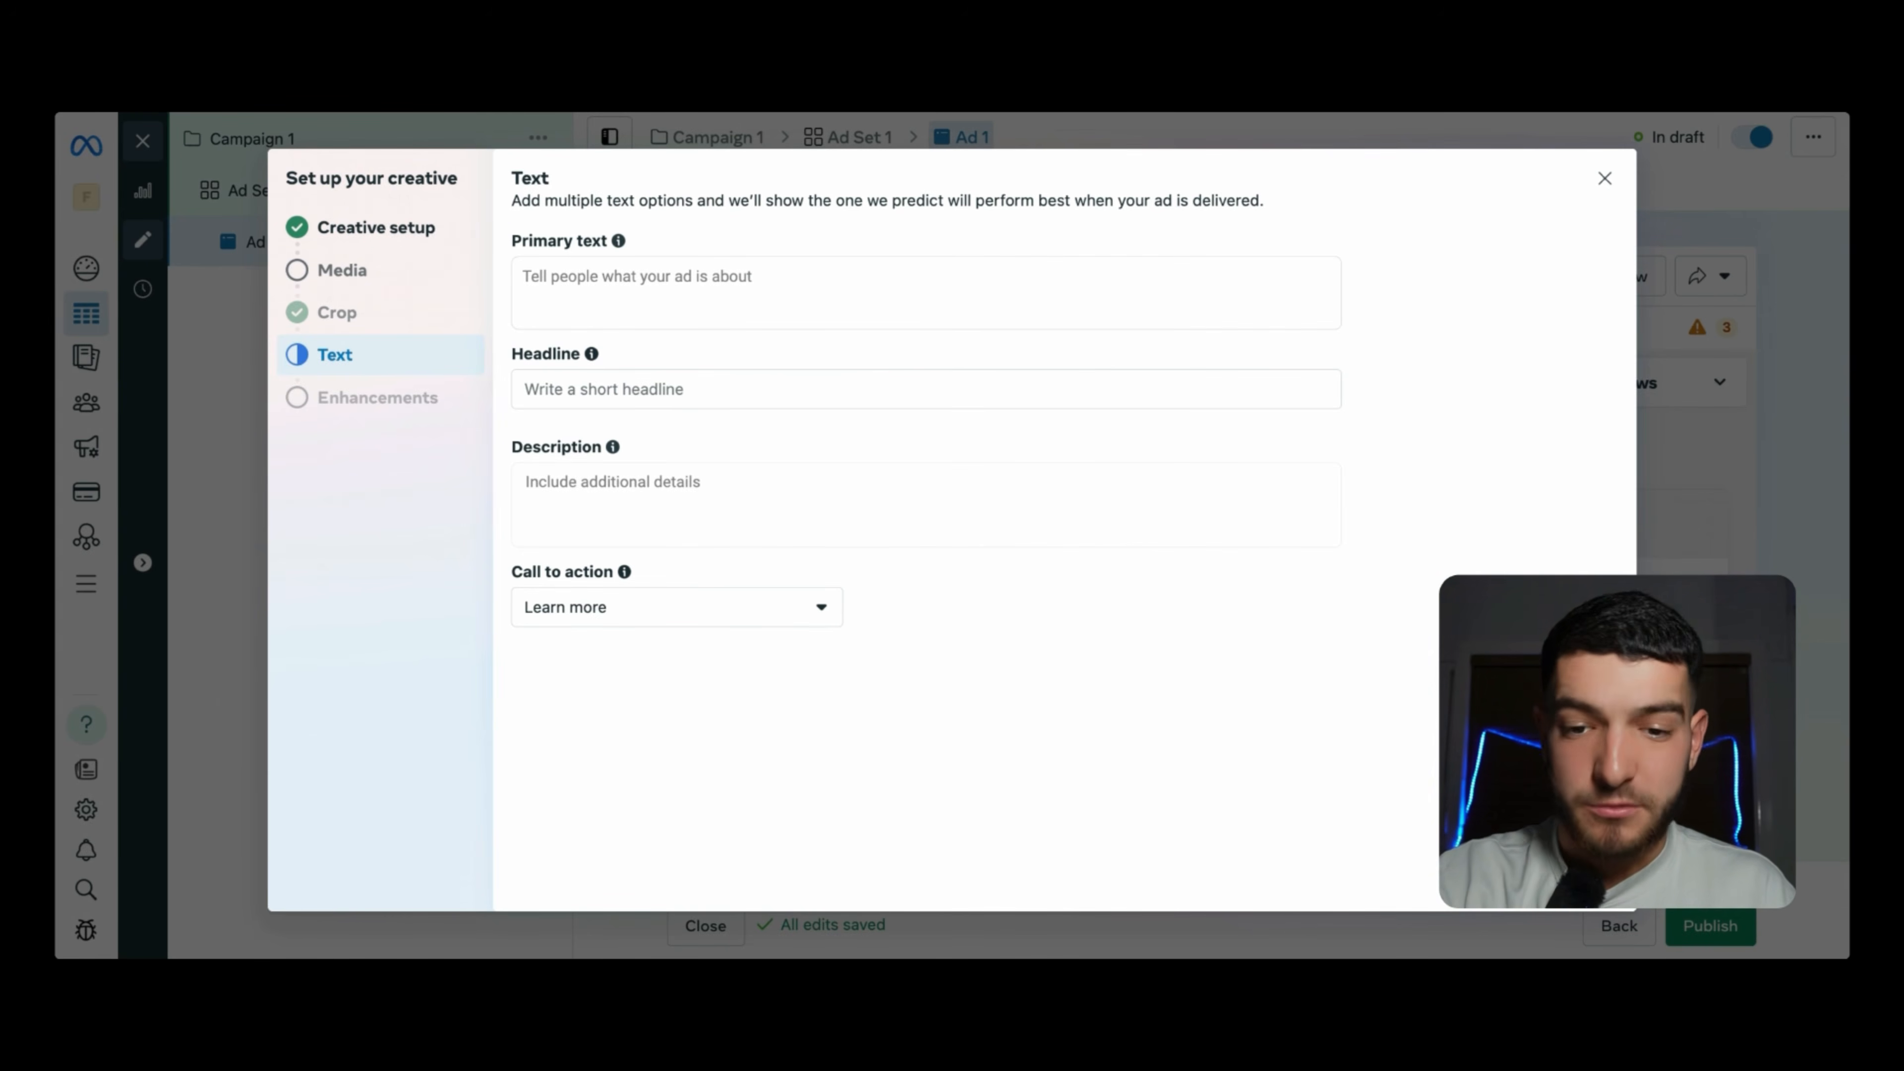
left_click(1605, 179)
- Duplicate Ad Set 1 into 2 copies within Campaign 1
scroll(829, 377, "down", 10)
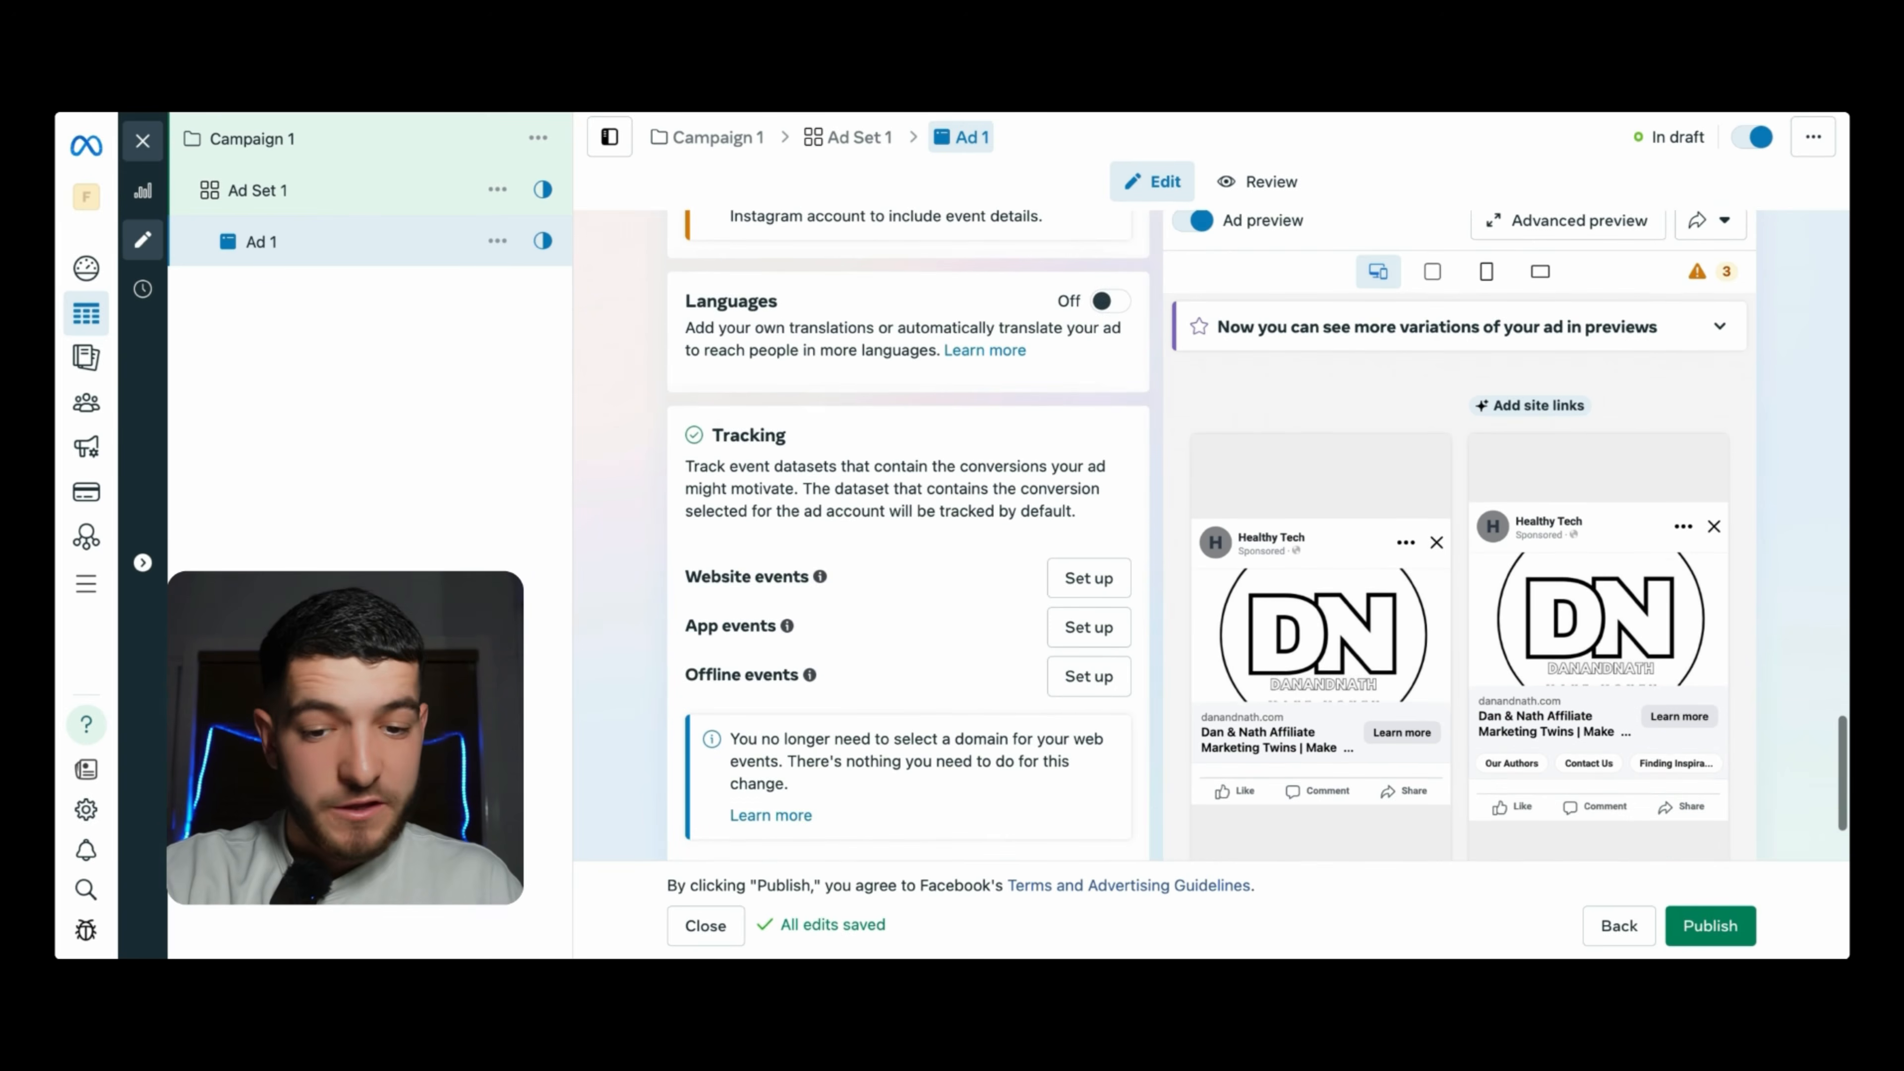
scroll(1655, 773, "down", 3)
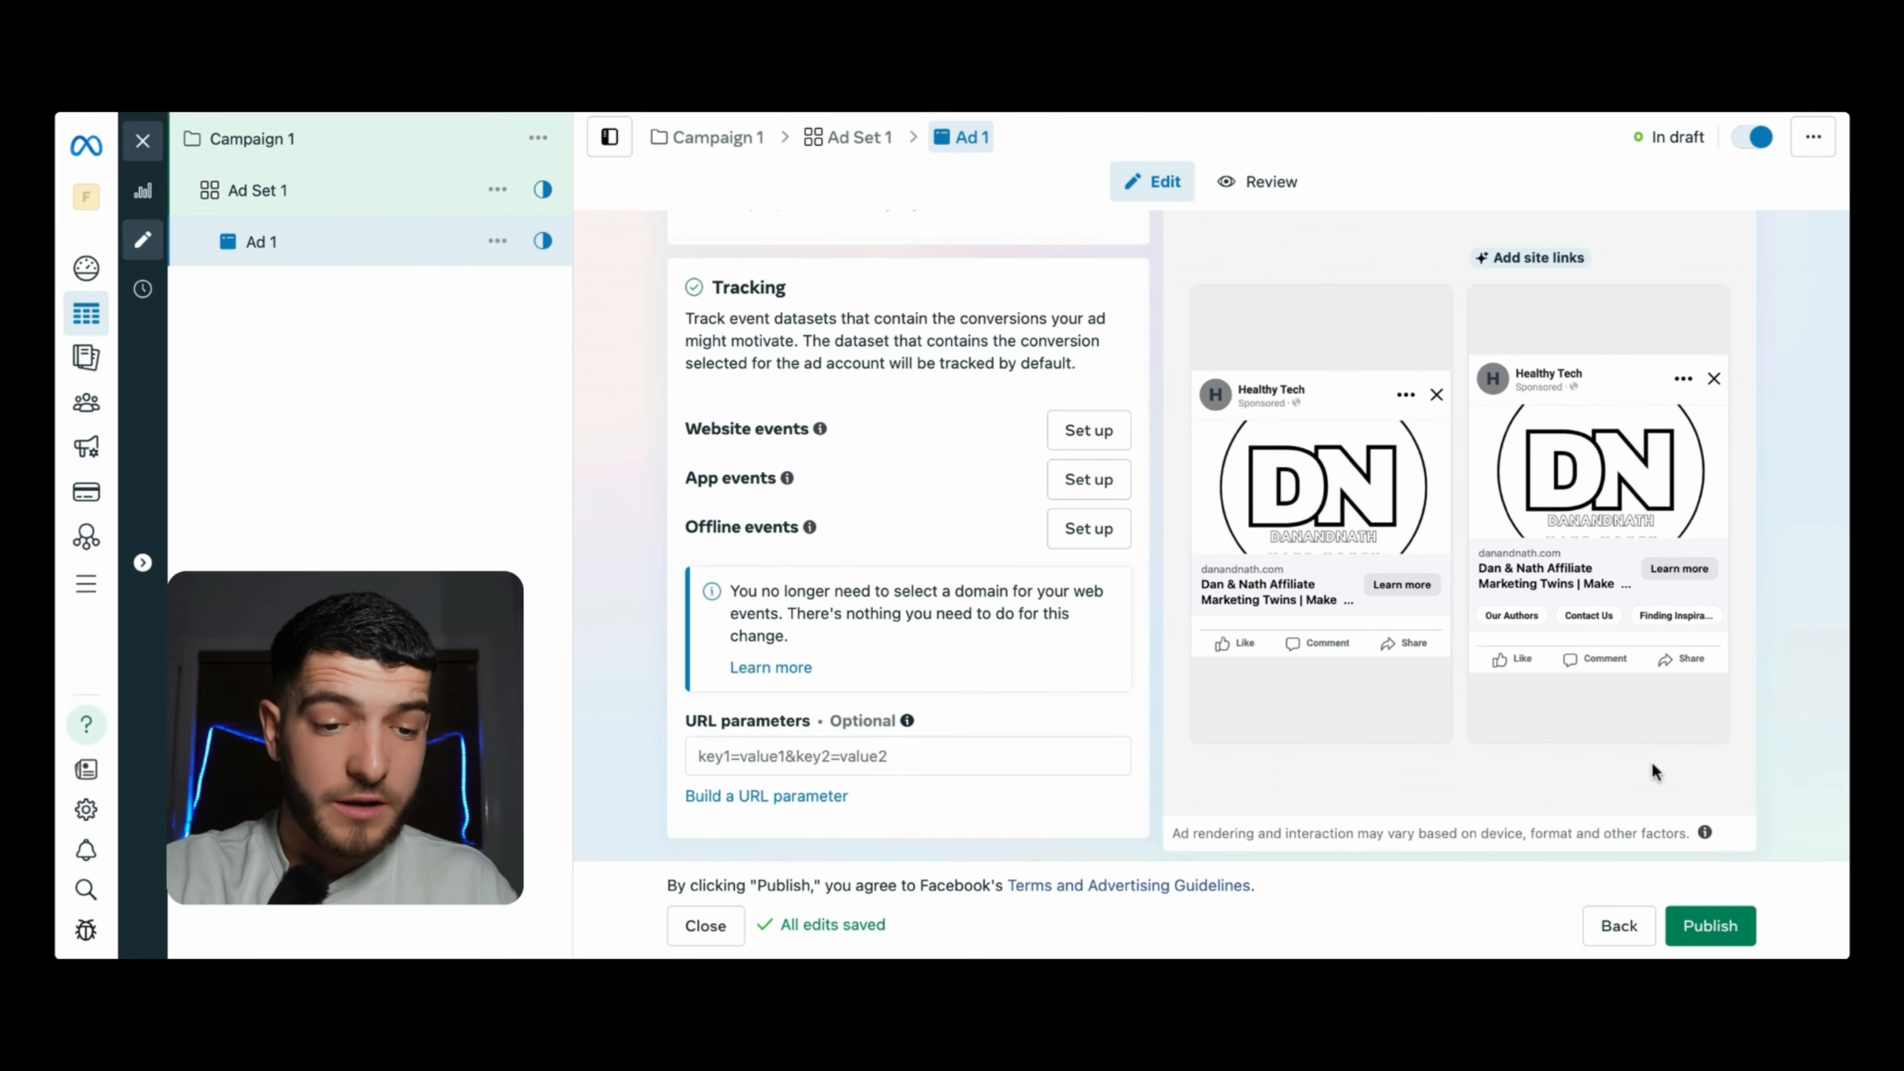
left_click(498, 190)
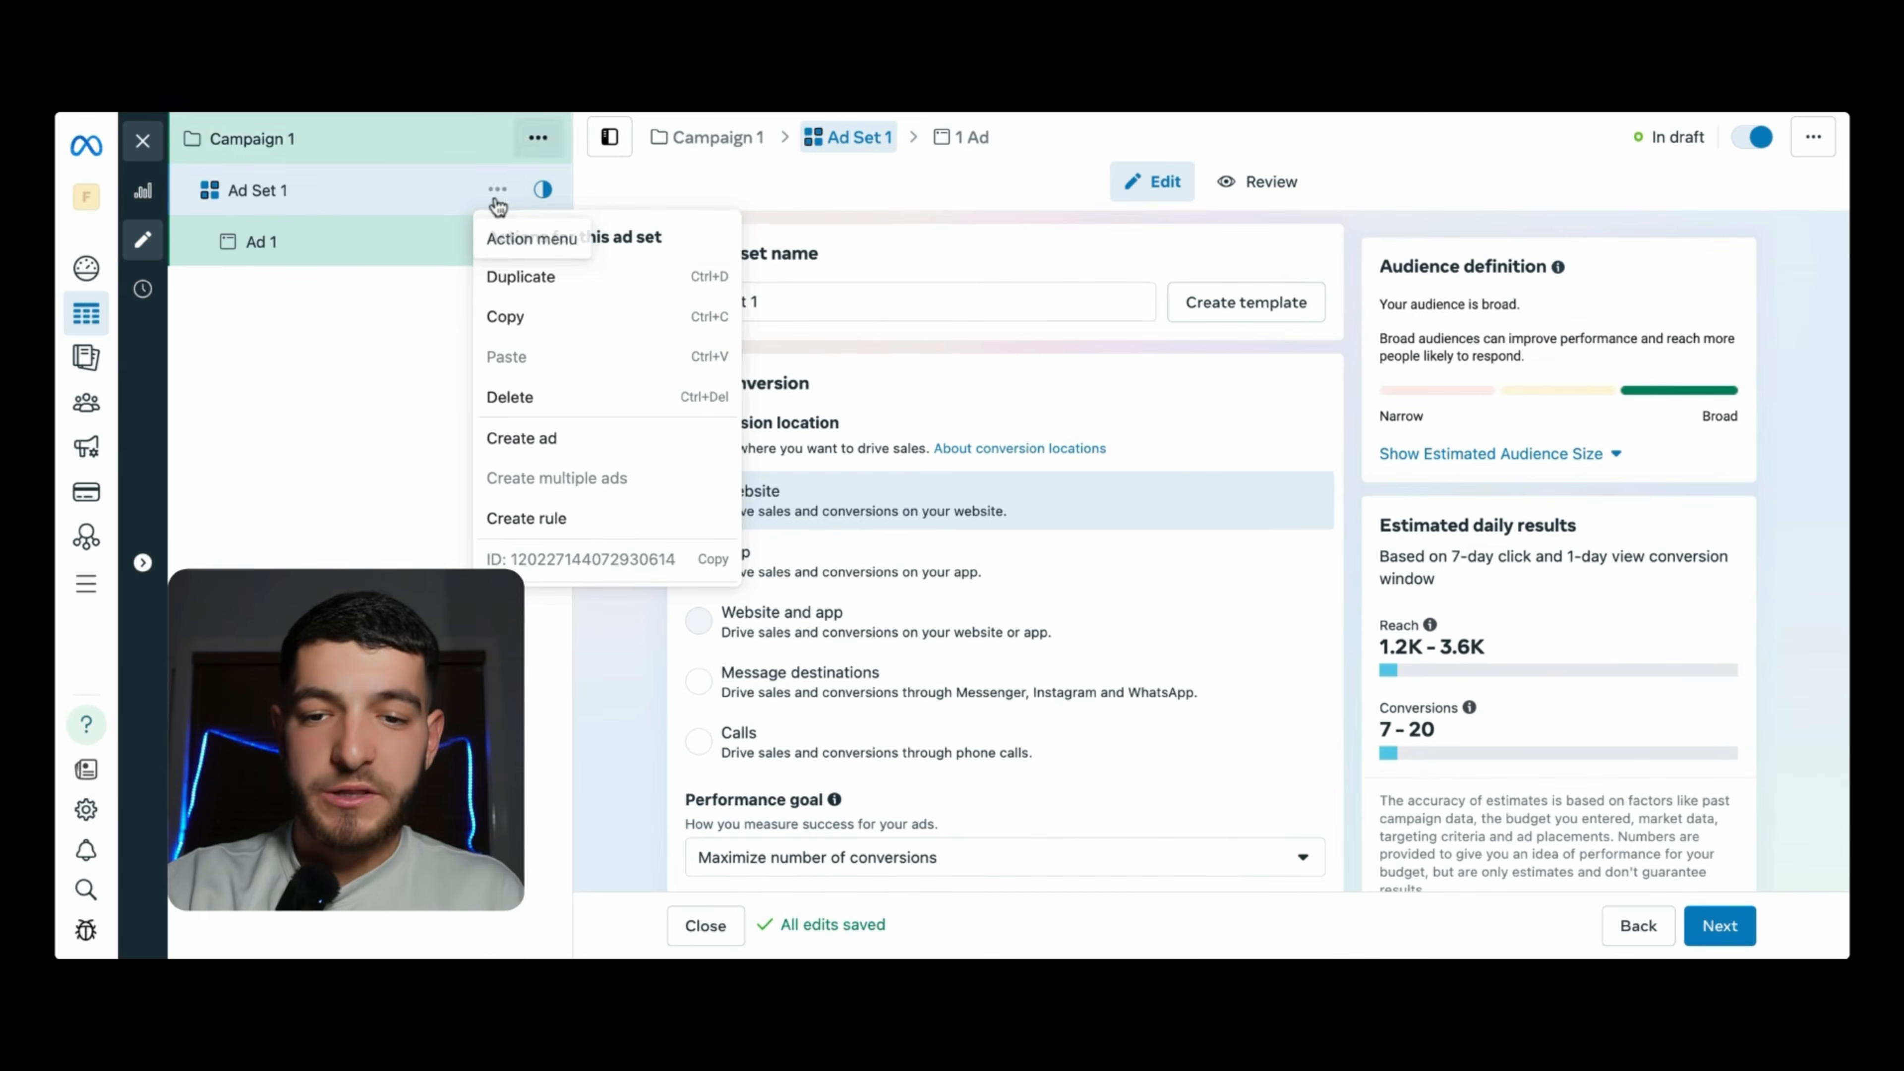
left_click(521, 278)
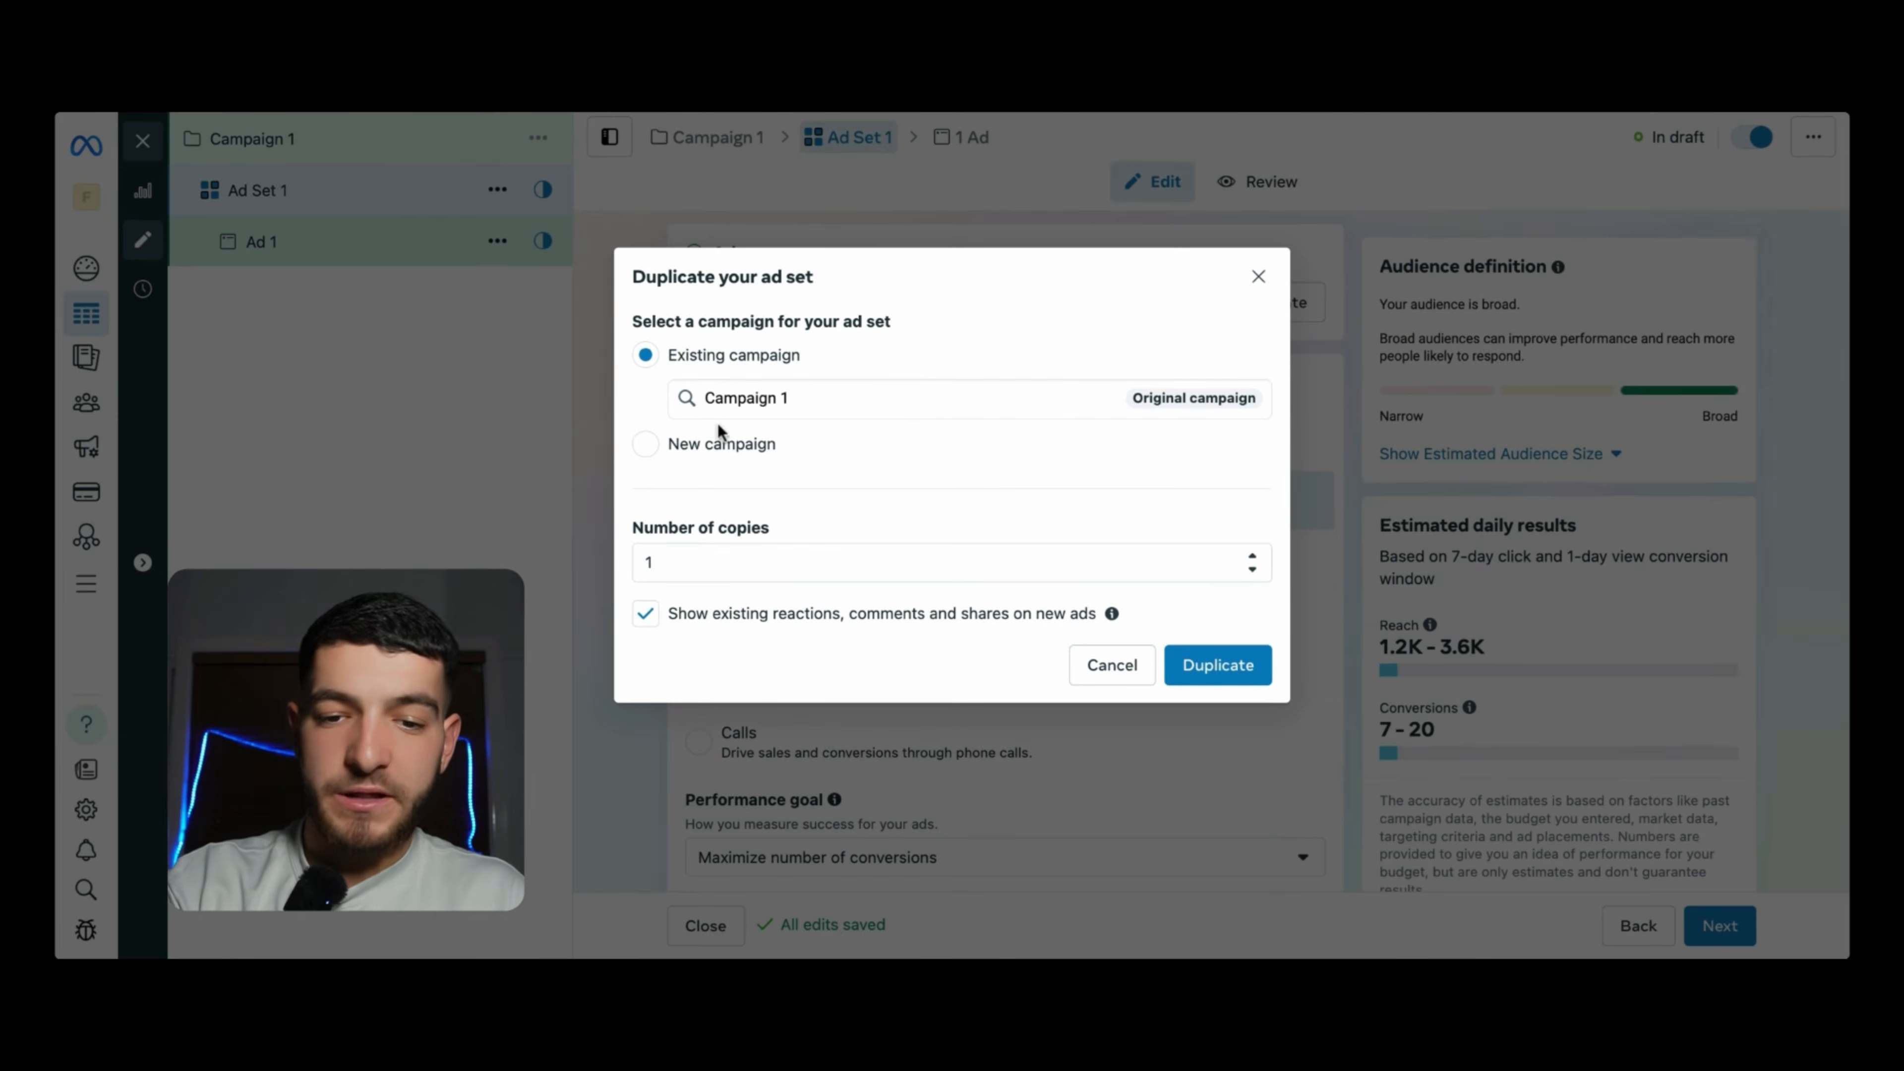
left_click(687, 564)
key("BackSpace")
type("2")
left_click(1216, 674)
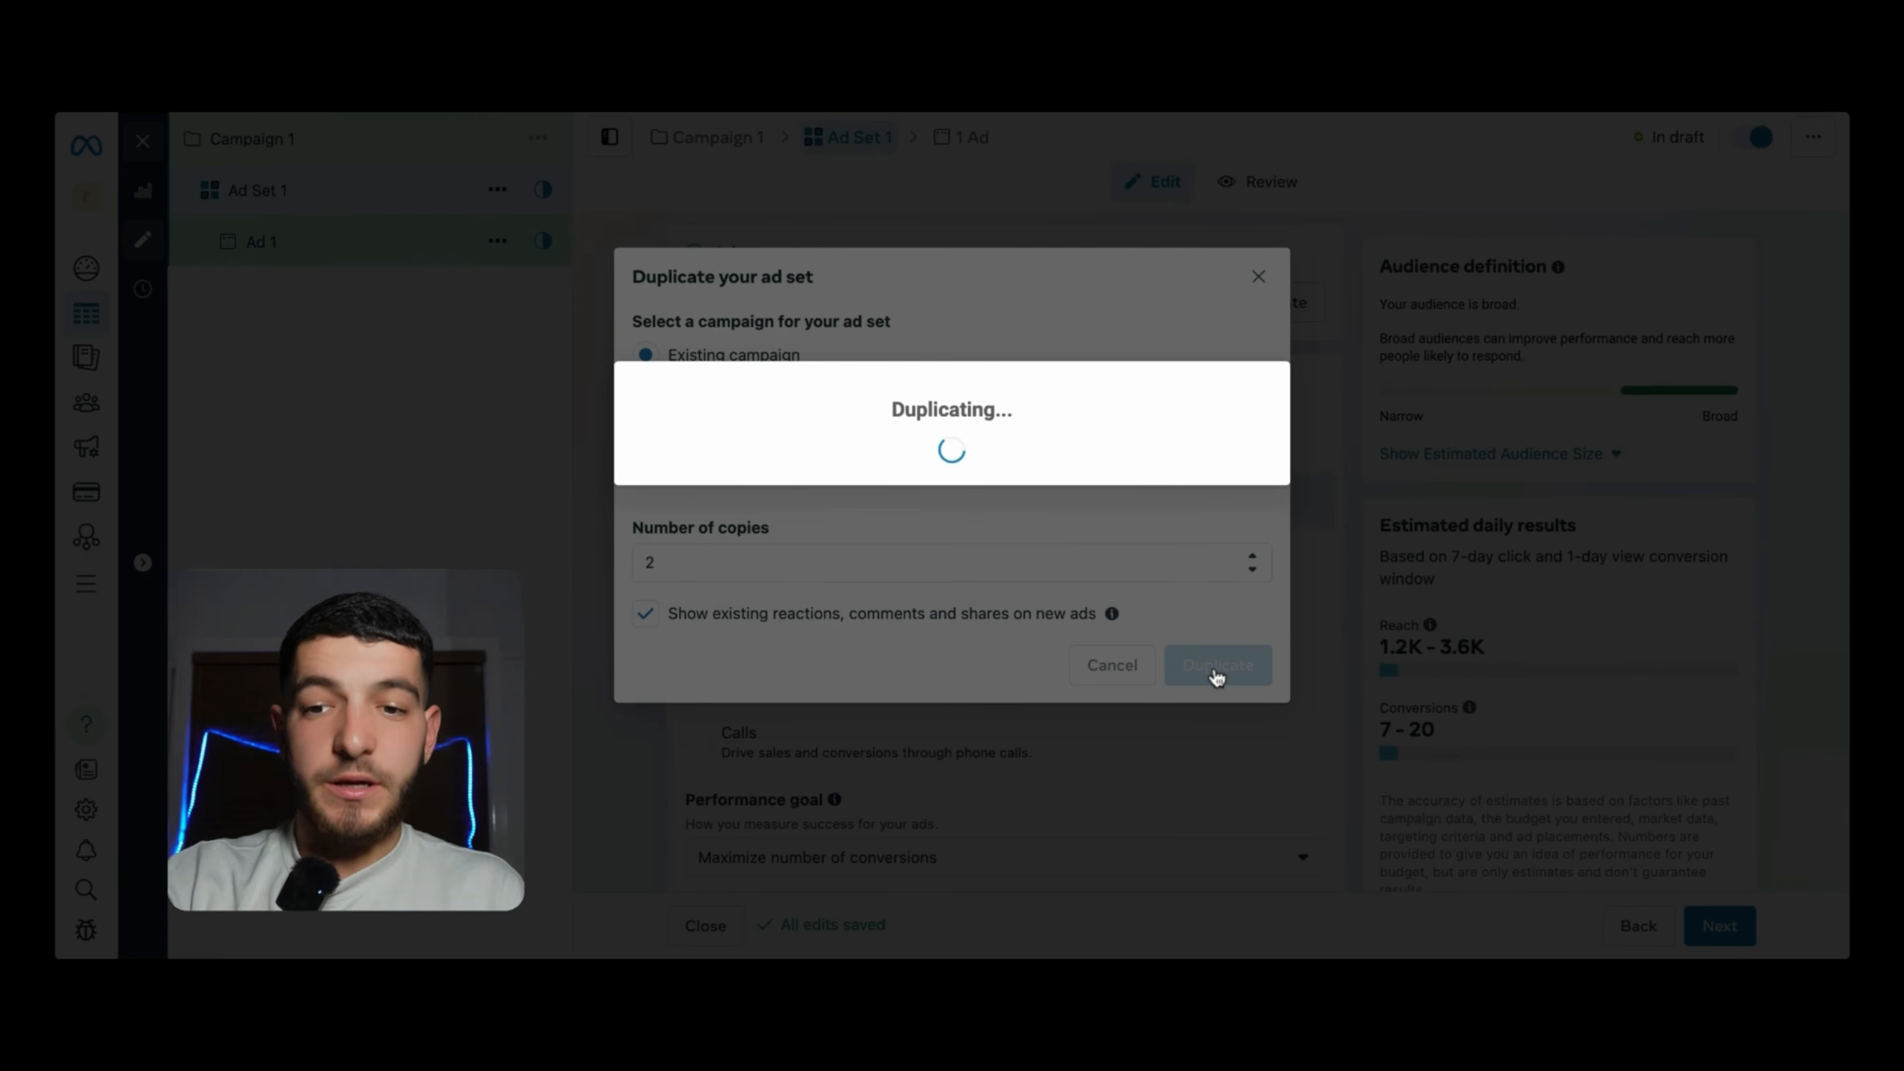